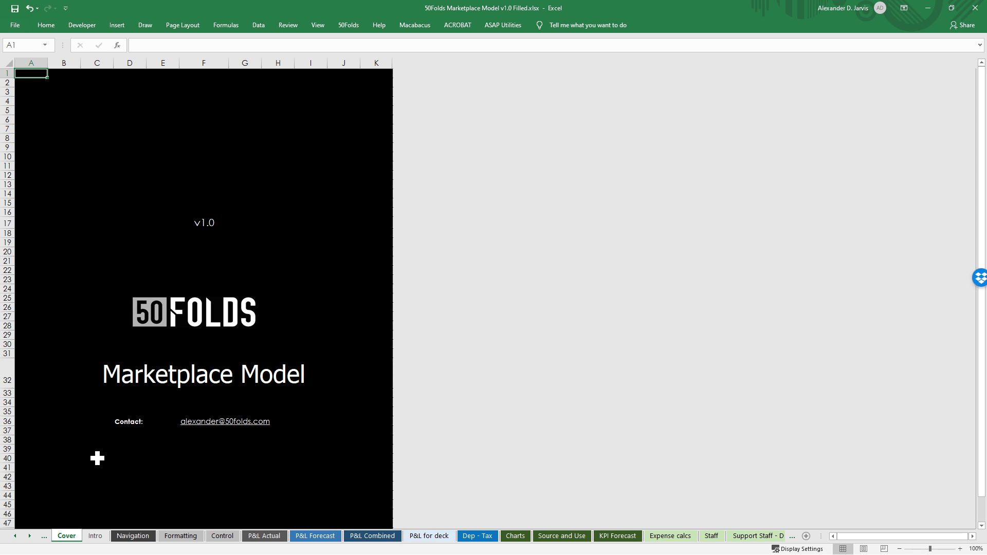
- Review the Intro sheet's guide, sheet list and cell types, and open the Navigation sheet's model architecture
{"action": "key", "text": "ctrl+Page_Down"}
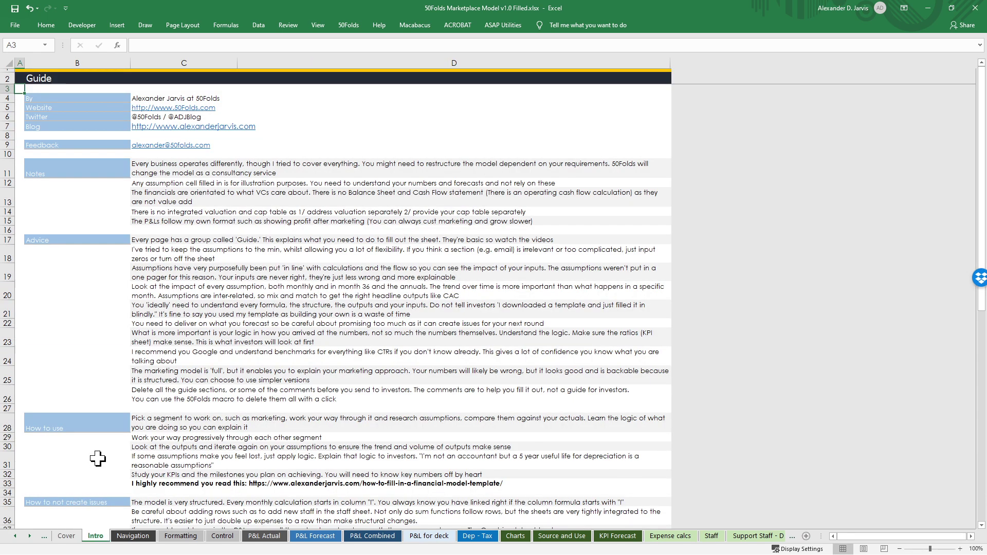
{"action": "key", "text": "Page_Down"}
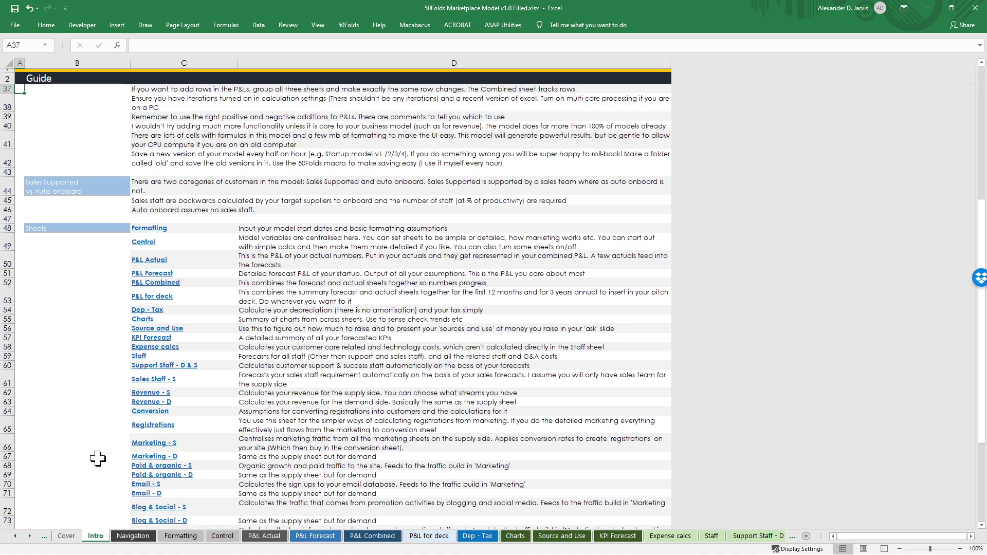
{"action": "key", "text": "Page_Down"}
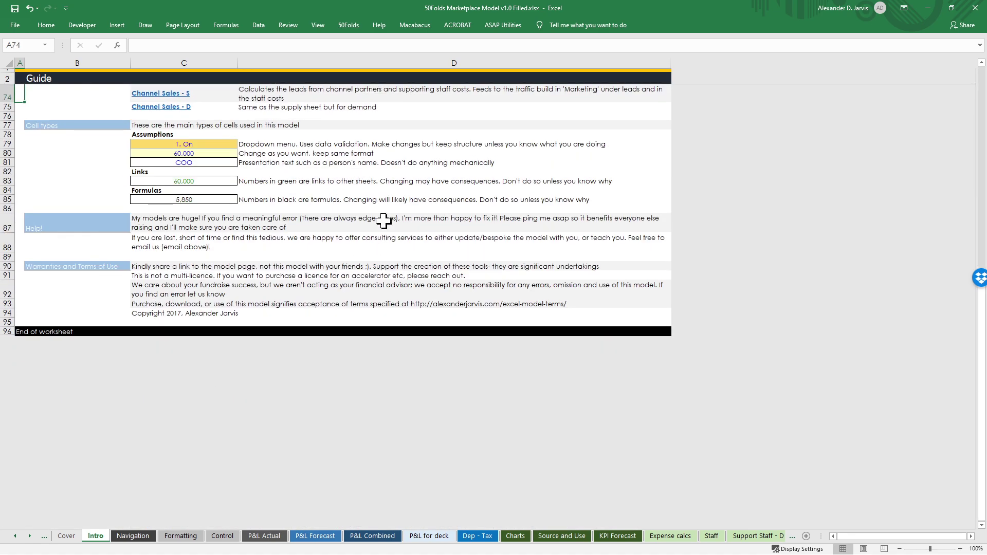
{"action": "left_click", "coordinate": [194, 145]}
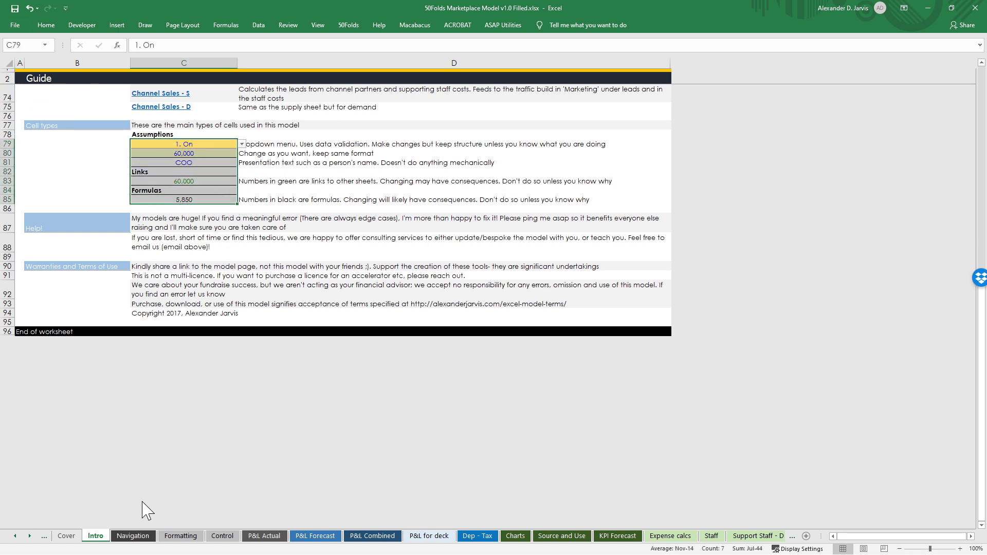
{"action": "left_click", "coordinate": [138, 535]}
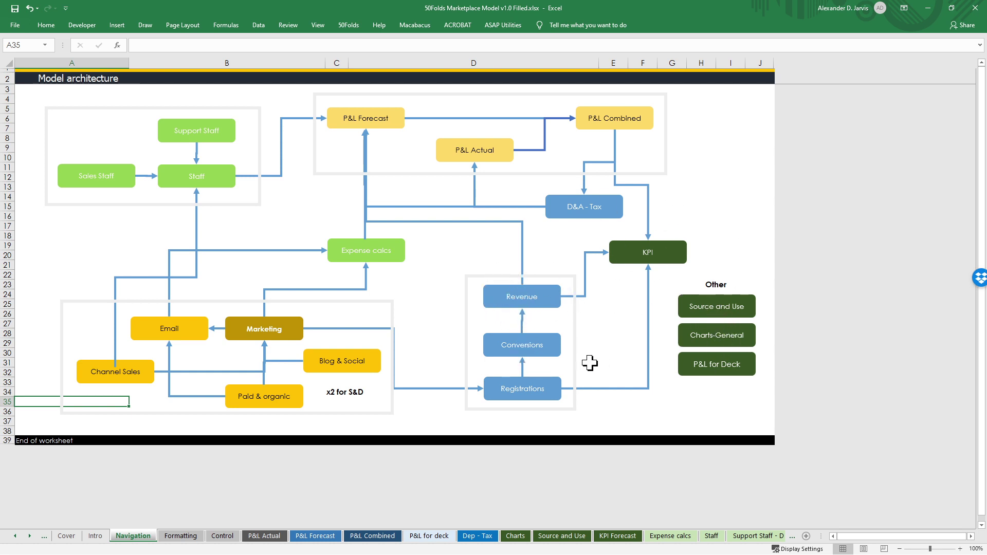
- Examine the currency list on the Formatting sheet and the 50Folds currency-changing macro
{"action": "left_click", "coordinate": [185, 535]}
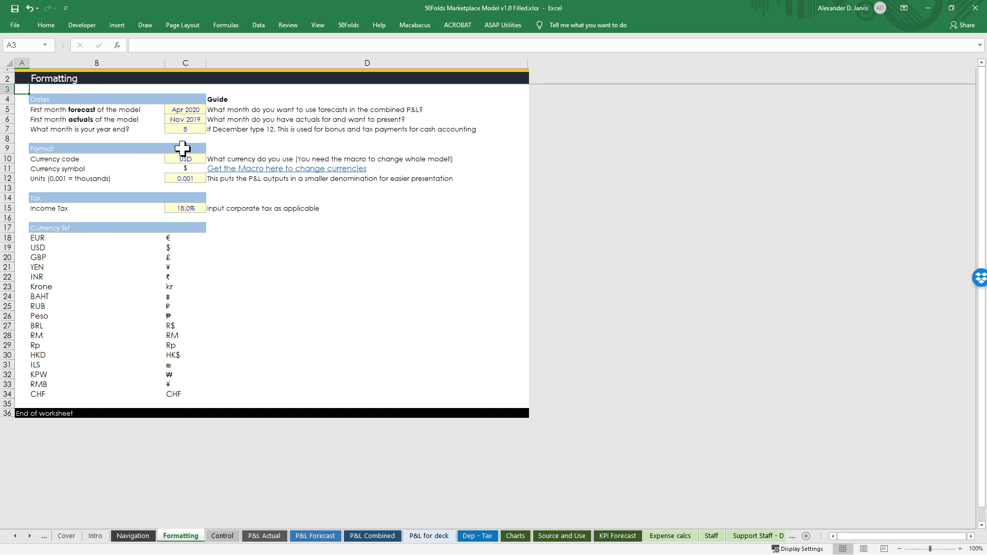
{"action": "left_click_drag", "start_coordinate": [175, 237], "coordinate": [134, 396]}
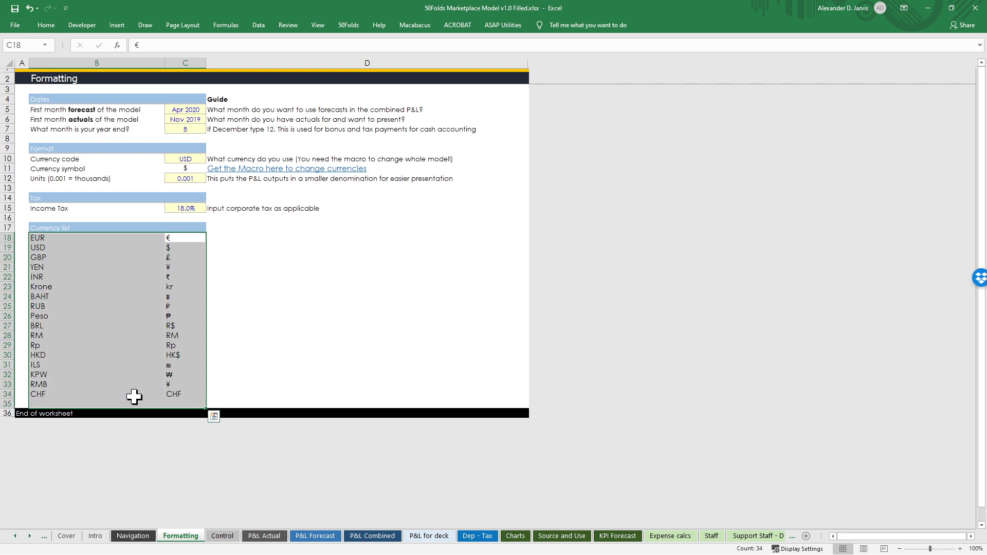
{"action": "left_click", "coordinate": [241, 239]}
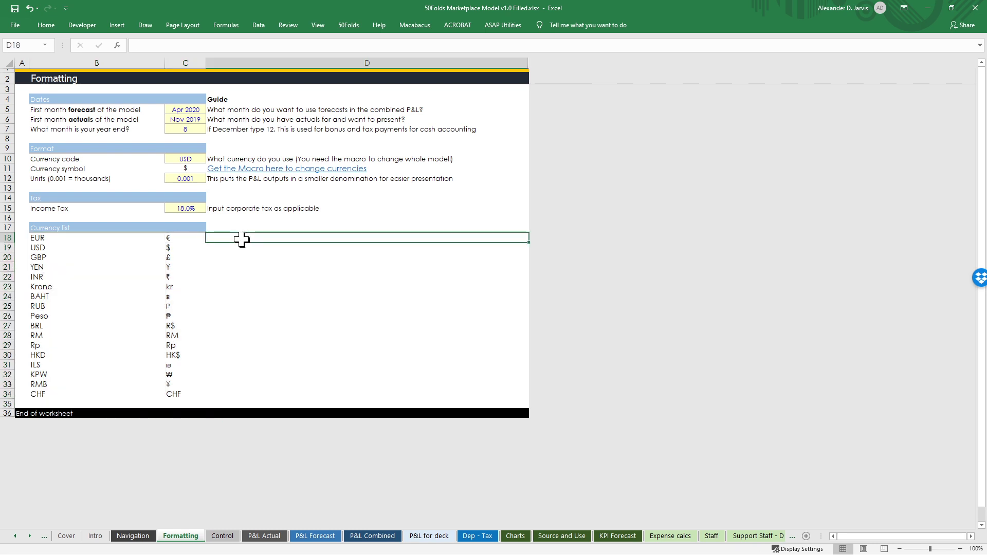
{"action": "left_click", "coordinate": [348, 25]}
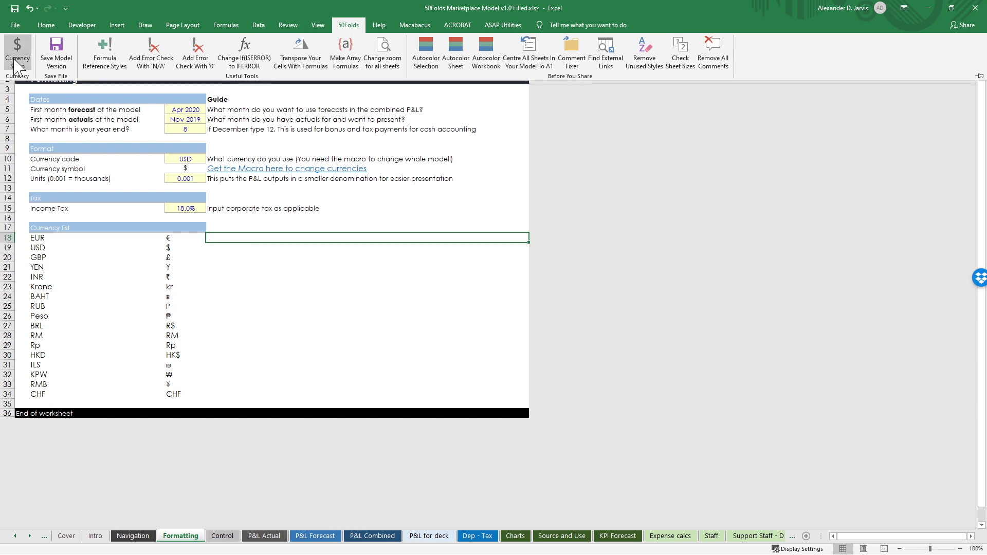
- Try INR as the currency code on the Formatting sheet and read the Currency Swap tool's description
{"action": "left_click", "coordinate": [198, 160]}
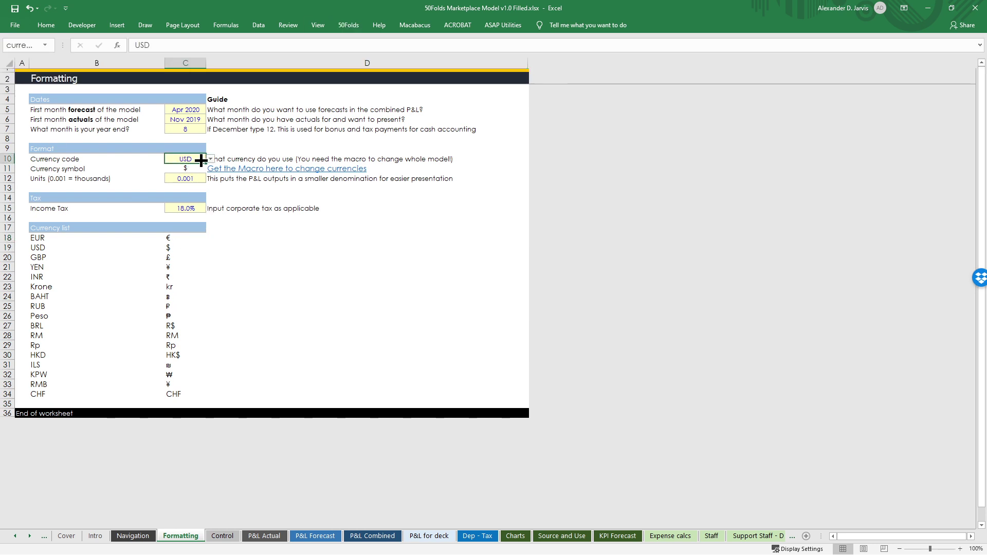
{"action": "left_click", "coordinate": [210, 159]}
{"action": "left_click", "coordinate": [187, 198]}
{"action": "left_click", "coordinate": [284, 111]}
{"action": "left_click", "coordinate": [348, 25]}
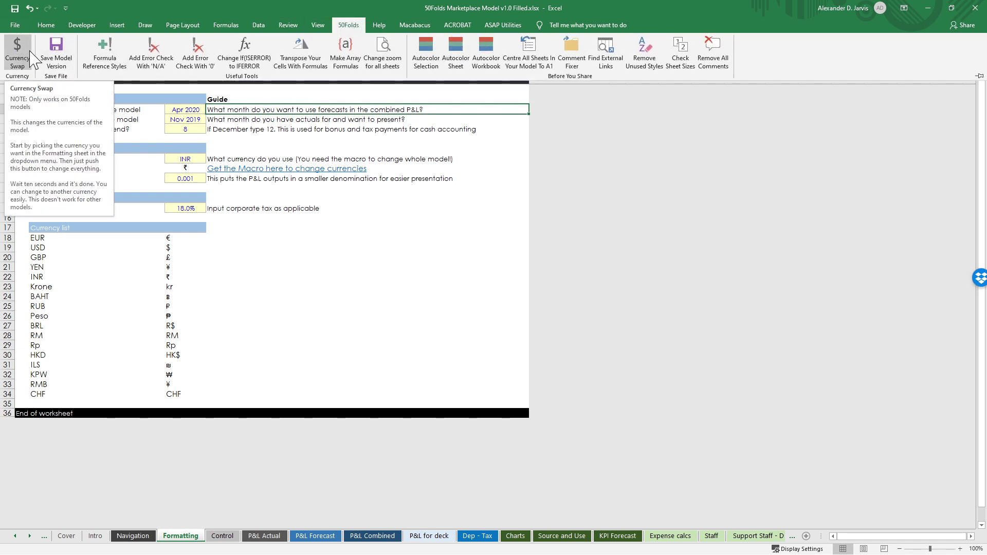
- Set the currency code on the Formatting sheet back to USD
{"action": "left_click", "coordinate": [188, 159]}
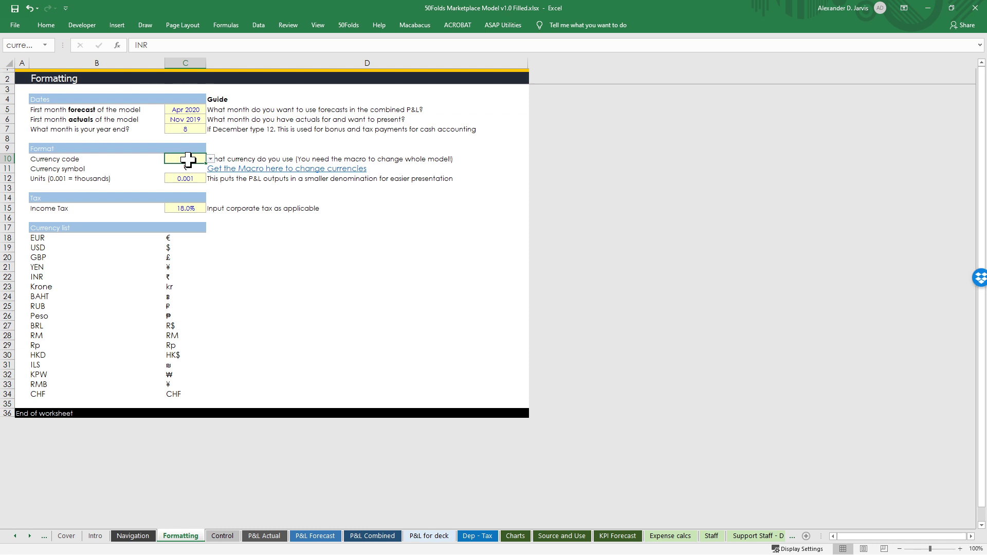
{"action": "left_click", "coordinate": [211, 159]}
{"action": "left_click", "coordinate": [188, 165]}
- On the Control sheet, set Sales staff to "1. On"
{"action": "key", "text": "ctrl+Page_Down"}
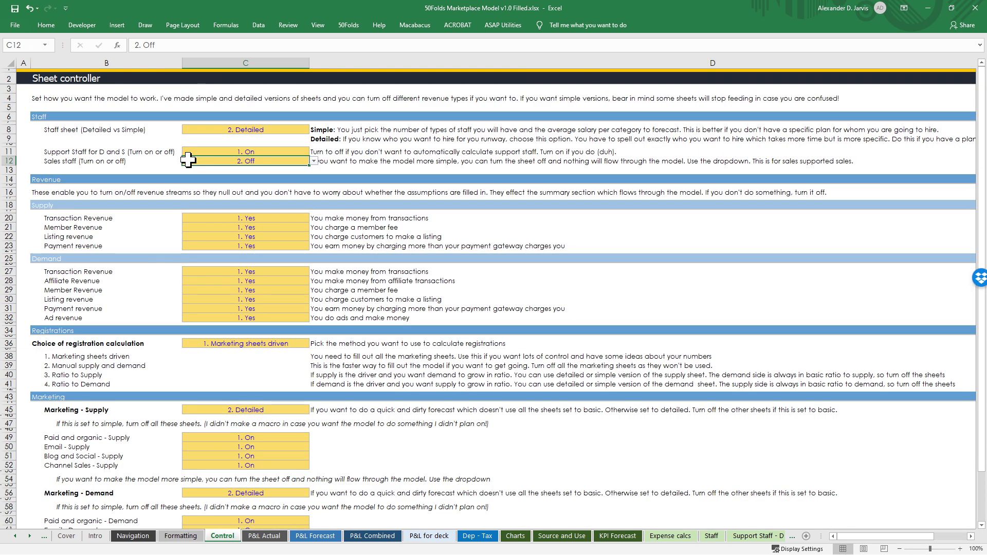
{"action": "key", "text": "alt+Down"}
{"action": "key", "text": "Up"}
{"action": "key", "text": "Return"}
{"action": "key", "text": "Up"}
{"action": "key", "text": "Up"}
{"action": "key", "text": "Up"}
{"action": "key", "text": "Up"}
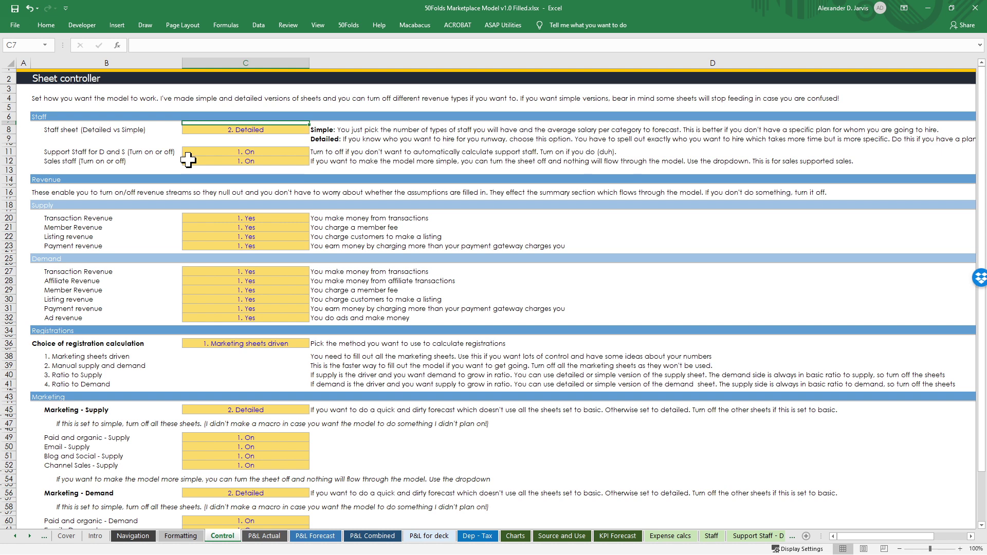
- Set both Support Staff for D and S and Sales staff to "2. Off"
{"action": "key", "text": "Down"}
{"action": "key", "text": "Down"}
{"action": "key", "text": "Down"}
{"action": "key", "text": "alt+Down"}
{"action": "left_click", "coordinate": [191, 168]}
{"action": "key", "text": "Down"}
{"action": "key", "text": "alt+Down"}
{"action": "key", "text": "Down"}
{"action": "key", "text": "Return"}
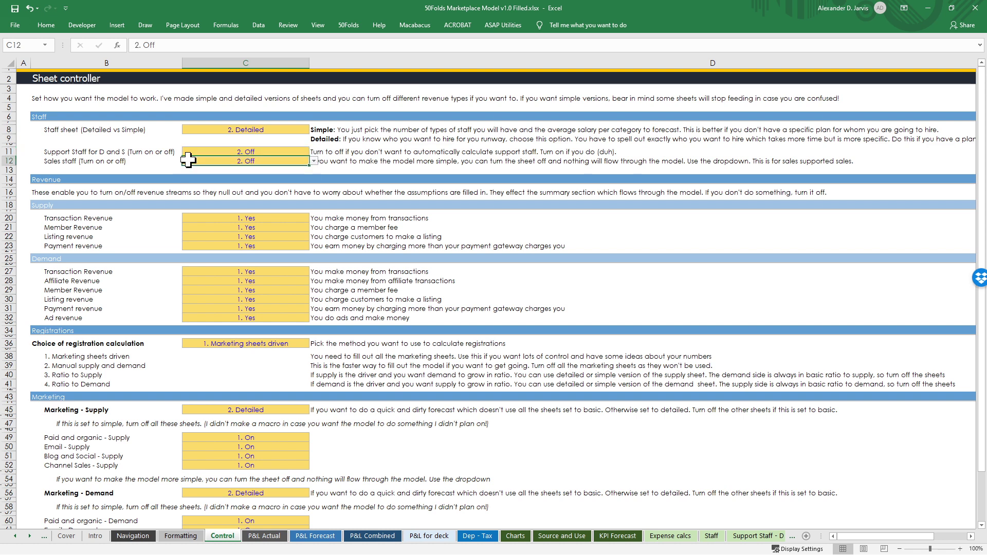
- Set Sales staff and Support Staff for D and S back to "1. On"
{"action": "key", "text": "alt+Down"}
{"action": "key", "text": "Up"}
{"action": "key", "text": "Return"}
{"action": "key", "text": "Up"}
{"action": "key", "text": "alt+Down"}
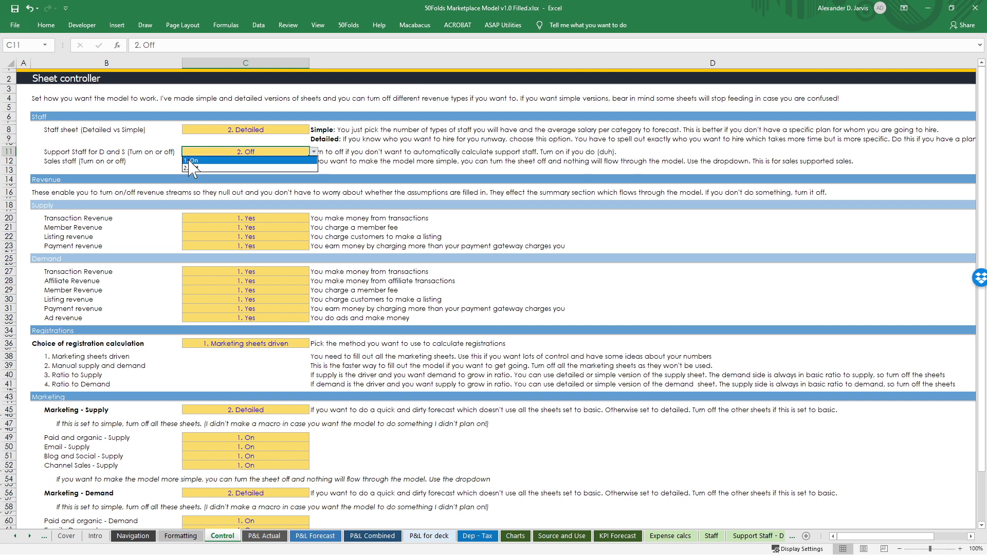
{"action": "key", "text": "Return"}
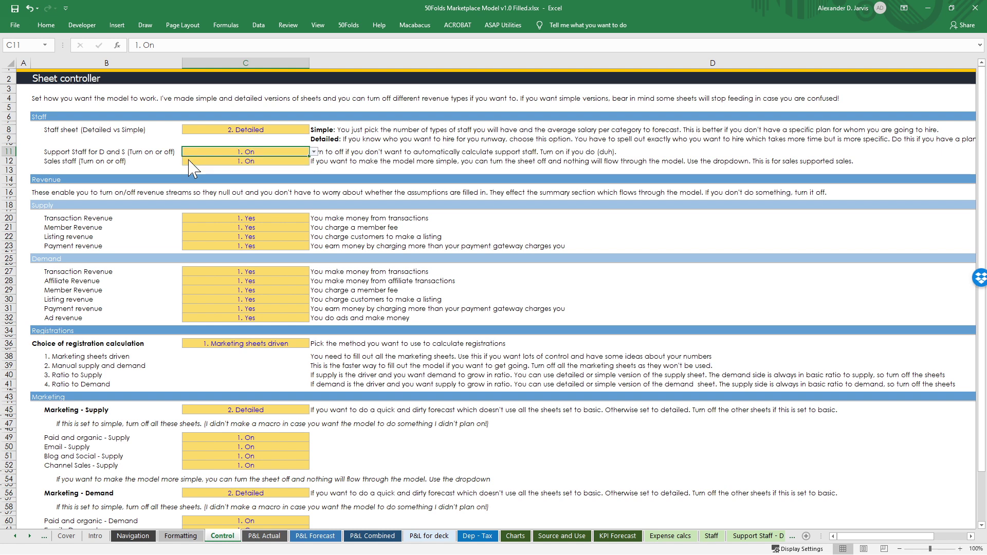
- Examine the Supply and Demand revenue stream switches in the Revenue section
{"action": "key", "text": "Down"}
{"action": "key", "text": "Down"}
{"action": "key", "text": "Down"}
{"action": "key", "text": "Down"}
{"action": "key", "text": "Down"}
{"action": "key", "text": "Down"}
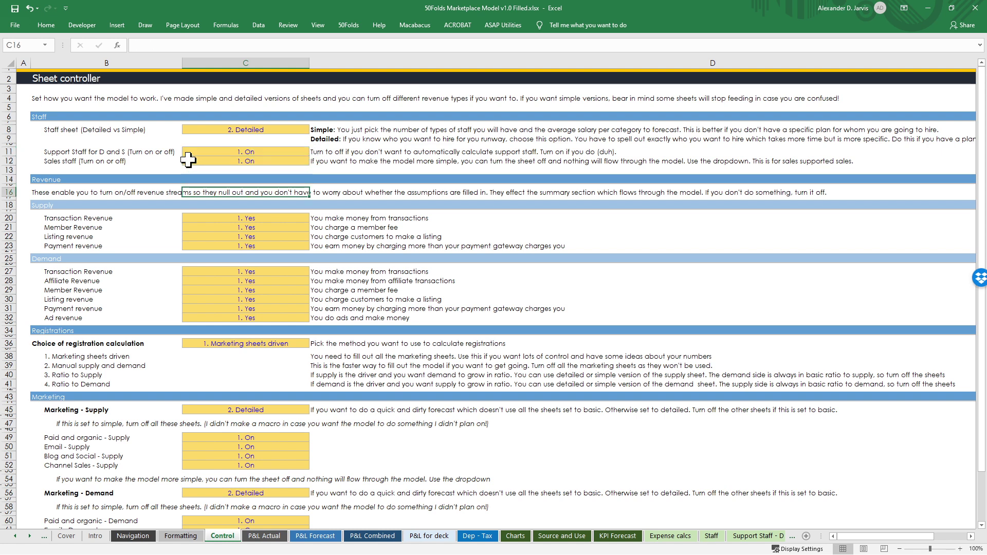
{"action": "key", "text": "ctrl+shift+Down"}
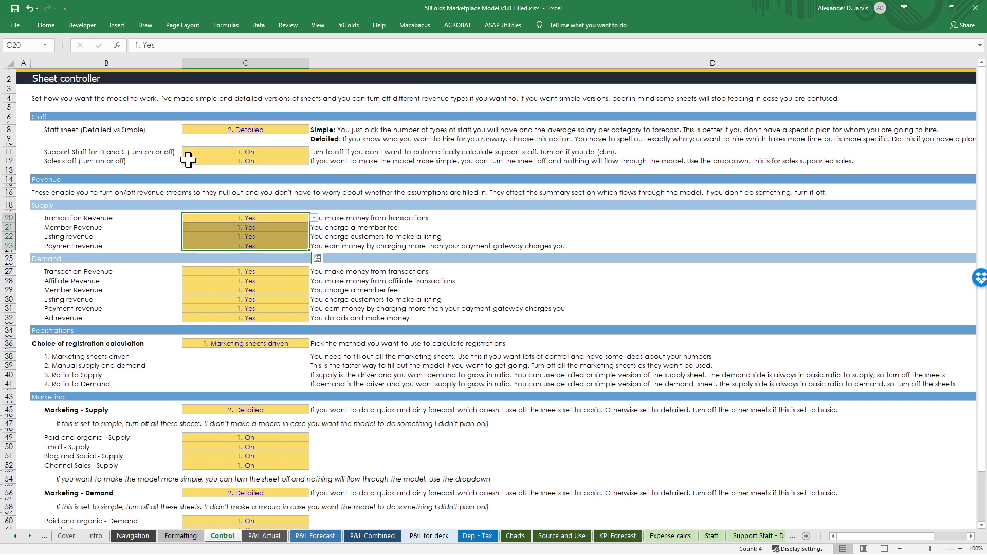
{"action": "key", "text": "Down"}
{"action": "key", "text": "Down"}
{"action": "key", "text": "Down"}
{"action": "key", "text": "Down"}
{"action": "key", "text": "Down"}
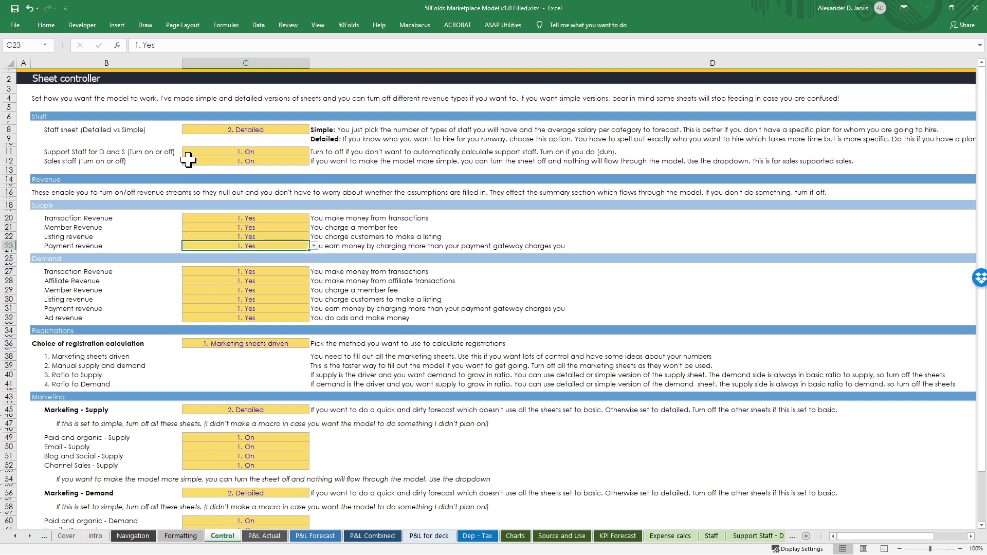
{"action": "key", "text": "ctrl+shift+Down"}
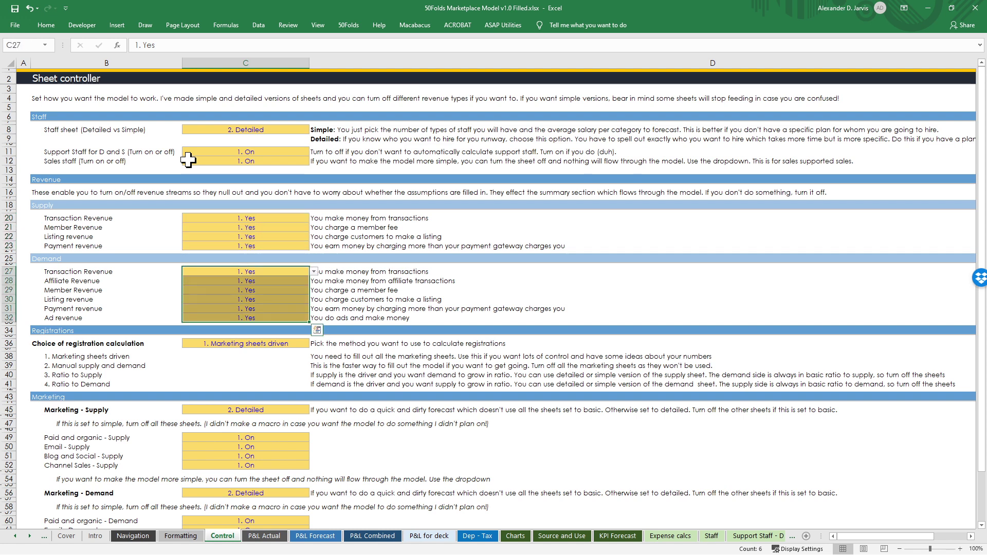
- Read through the Demand revenue stream names and their descriptions down to Ad revenue
{"action": "key", "text": "Up"}
{"action": "key", "text": "Up"}
{"action": "key", "text": "Down"}
{"action": "key", "text": "Left"}
{"action": "key", "text": "Down"}
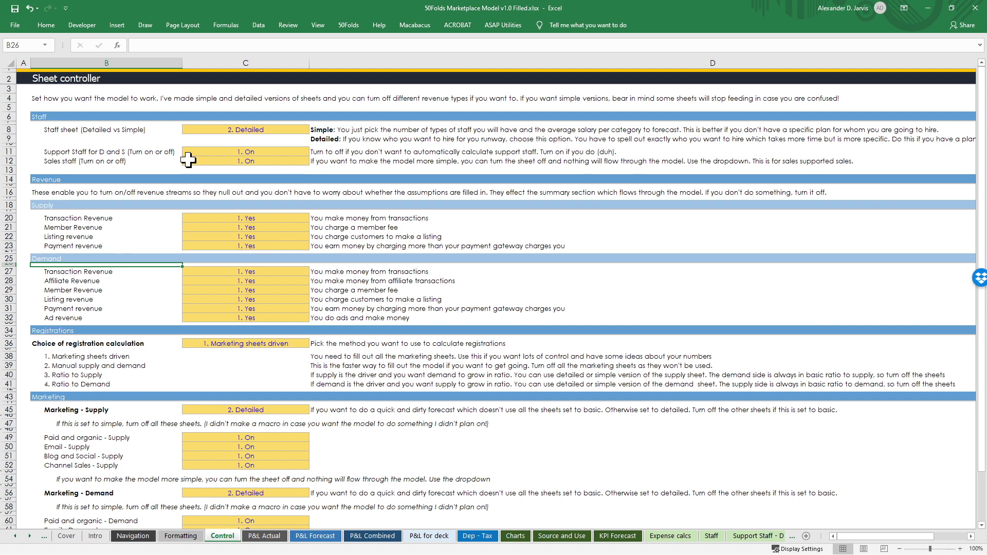
{"action": "key", "text": "Down"}
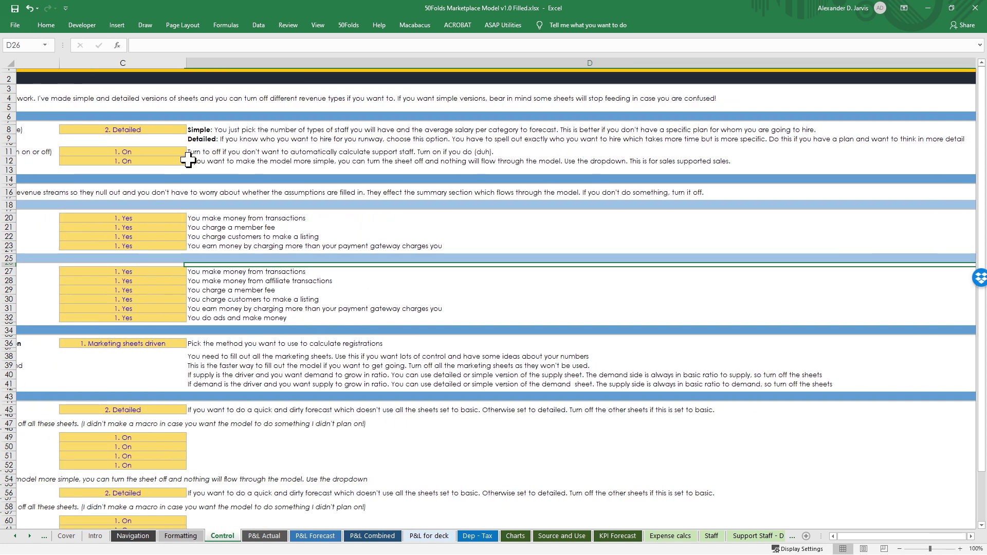
{"action": "key", "text": "Left"}
{"action": "key", "text": "Right"}
{"action": "key", "text": "Down"}
{"action": "key", "text": "Down"}
{"action": "key", "text": "Down"}
{"action": "key", "text": "Down"}
{"action": "key", "text": "Down"}
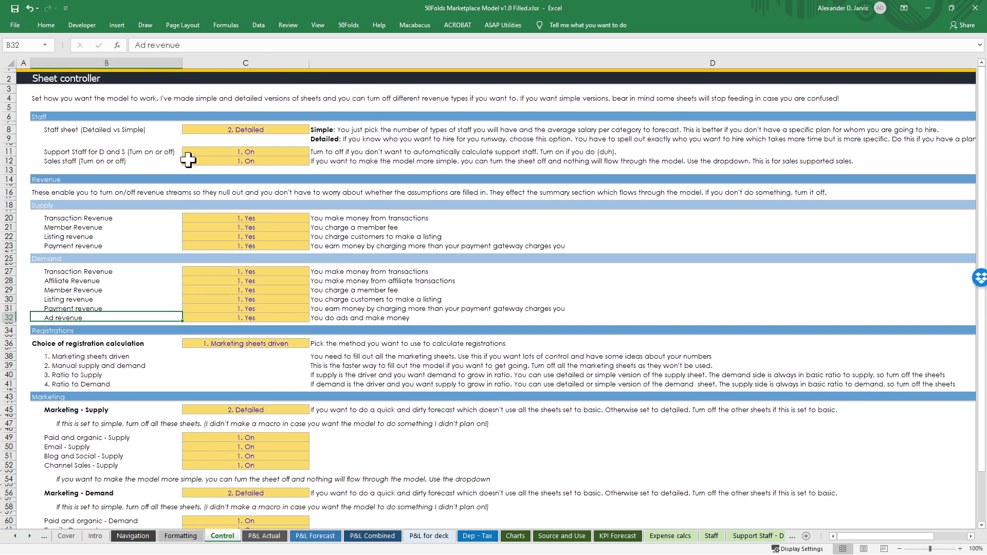
- Try setting Demand Ad revenue to "2. No" and undo the change
{"action": "key", "text": "Right"}
{"action": "key", "text": "alt+Down"}
{"action": "key", "text": "Down"}
{"action": "key", "text": "Return"}
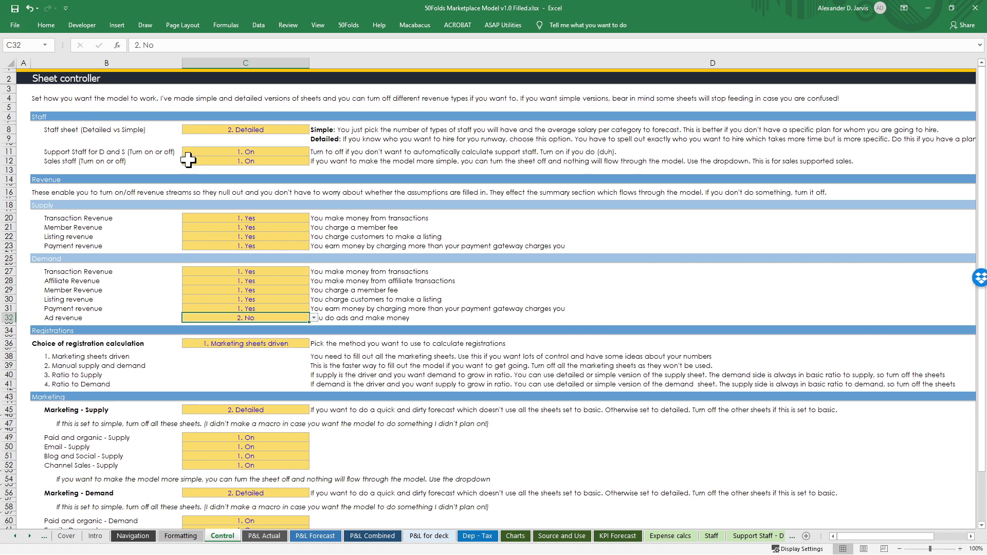
{"action": "key", "text": "ctrl+z"}
- Examine the available methods for the Choice of registration calculation without changing the selection
{"action": "key", "text": "Down"}
{"action": "key", "text": "Down"}
{"action": "key", "text": "Down"}
{"action": "key", "text": "Down"}
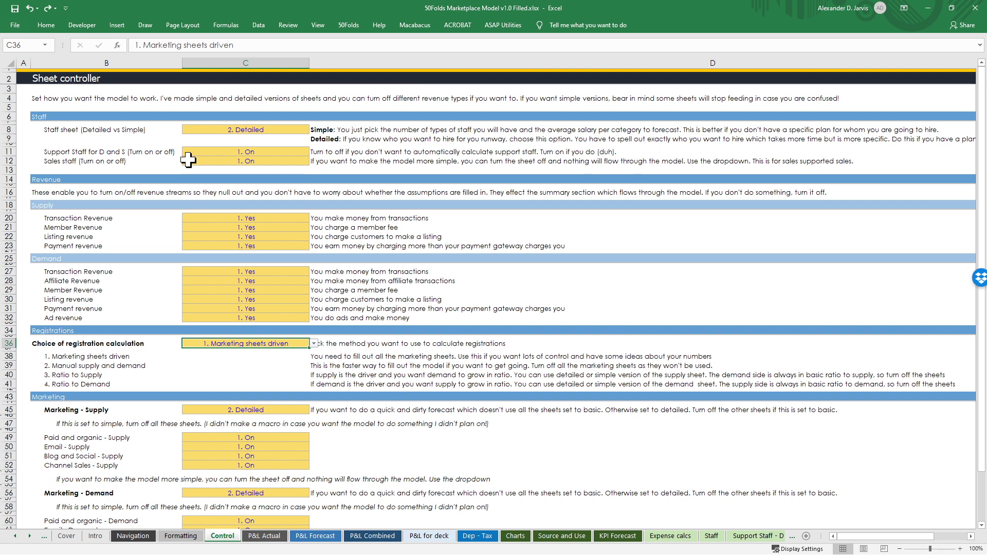
{"action": "key", "text": "alt+Down"}
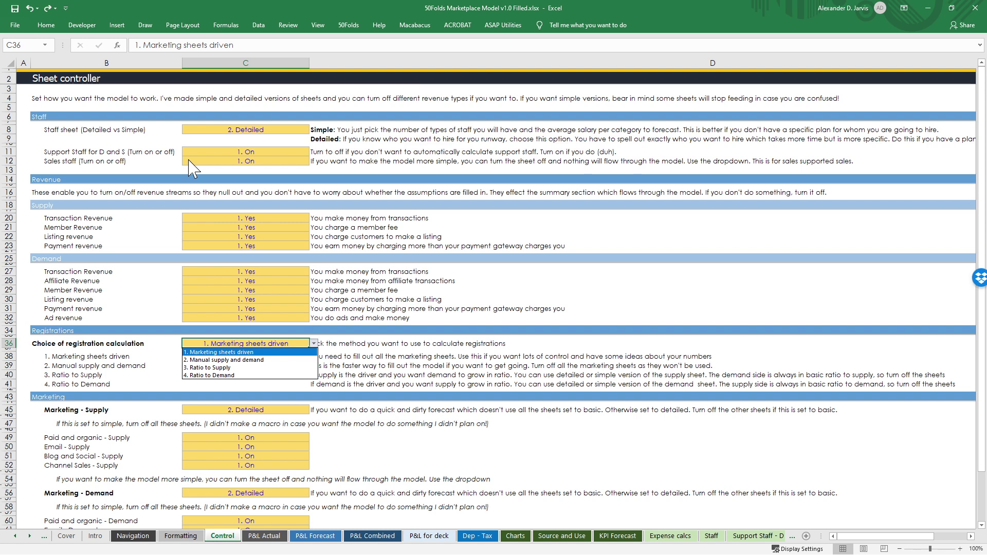
{"action": "left_click", "coordinate": [359, 381]}
- Examine the Marketing - Supply mode options and the supply marketing sheet switches
{"action": "left_click", "coordinate": [346, 409]}
{"action": "scroll", "coordinate": [344, 394], "scroll_direction": "down", "scroll_amount": 3}
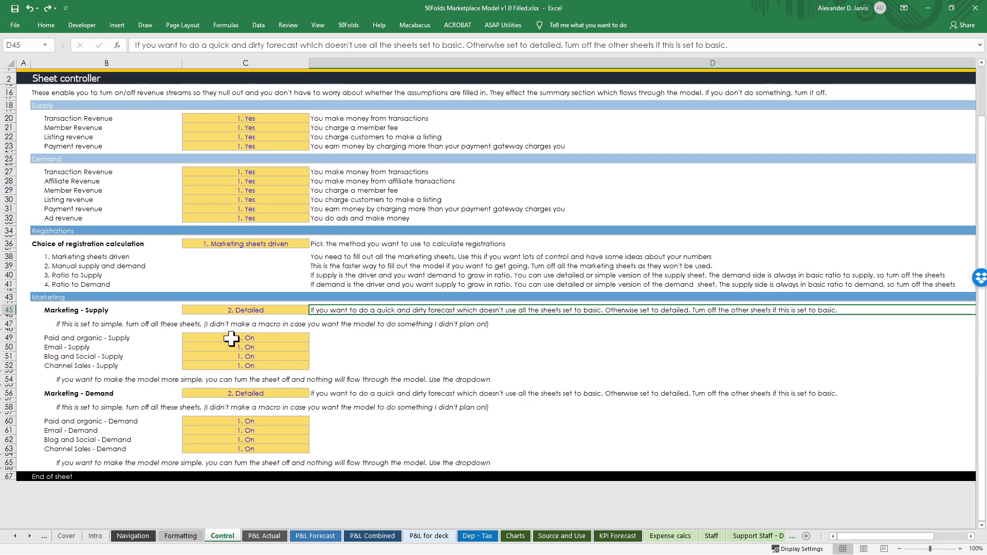
{"action": "left_click", "coordinate": [246, 310]}
{"action": "key", "text": "alt+Down"}
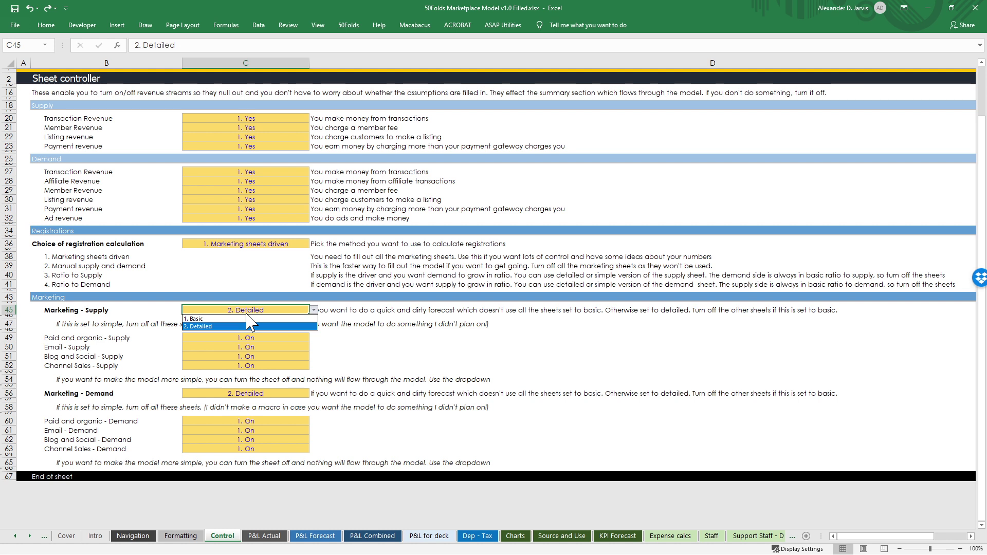
{"action": "key", "text": "Escape"}
{"action": "key", "text": "Down"}
{"action": "key", "text": "Down"}
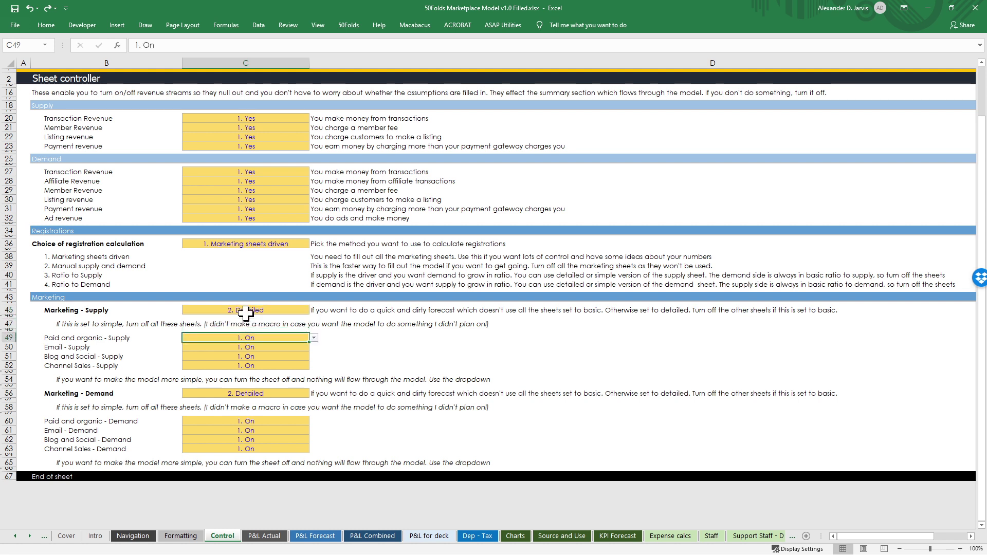
- Examine the Marketing - Demand mode and Paid and organic - Demand options, and return to the sheet's start
{"action": "key", "text": "Down"}
{"action": "key", "text": "Down"}
{"action": "key", "text": "Down"}
{"action": "key", "text": "Down"}
{"action": "key", "text": "Down"}
{"action": "key", "text": "alt+Down"}
{"action": "key", "text": "Escape"}
{"action": "key", "text": "Down"}
{"action": "key", "text": "Down"}
{"action": "key", "text": "alt+Down"}
{"action": "key", "text": "Down"}
{"action": "key", "text": "Escape"}
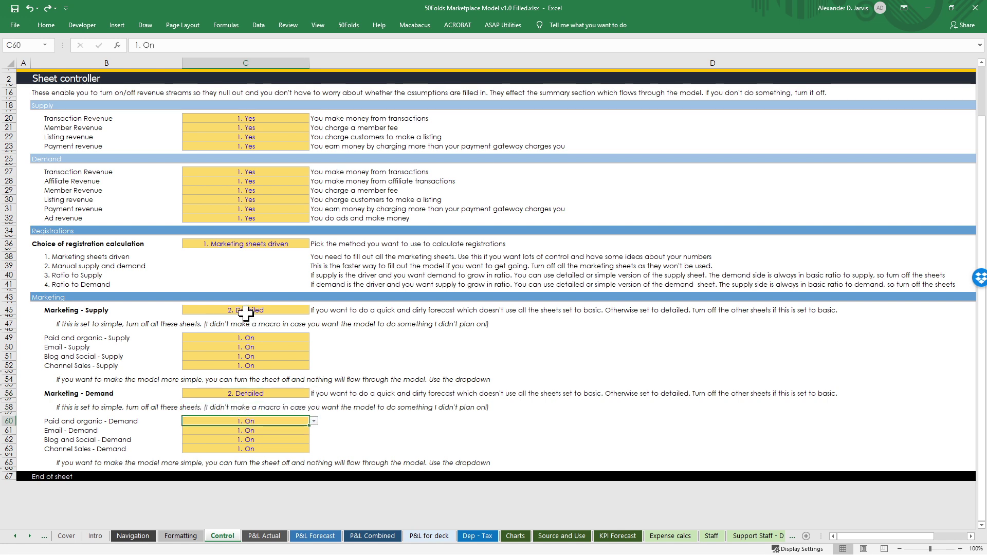
{"action": "key", "text": "ctrl+Home"}
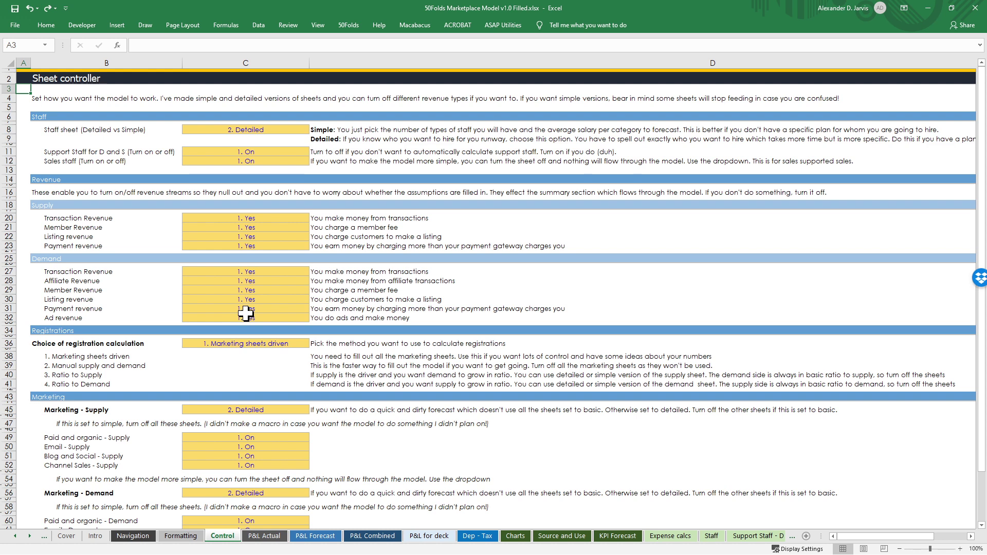
- Open the P&L Actual sheet and expand all its grouped rows
{"action": "key", "text": "ctrl+Page_Down"}
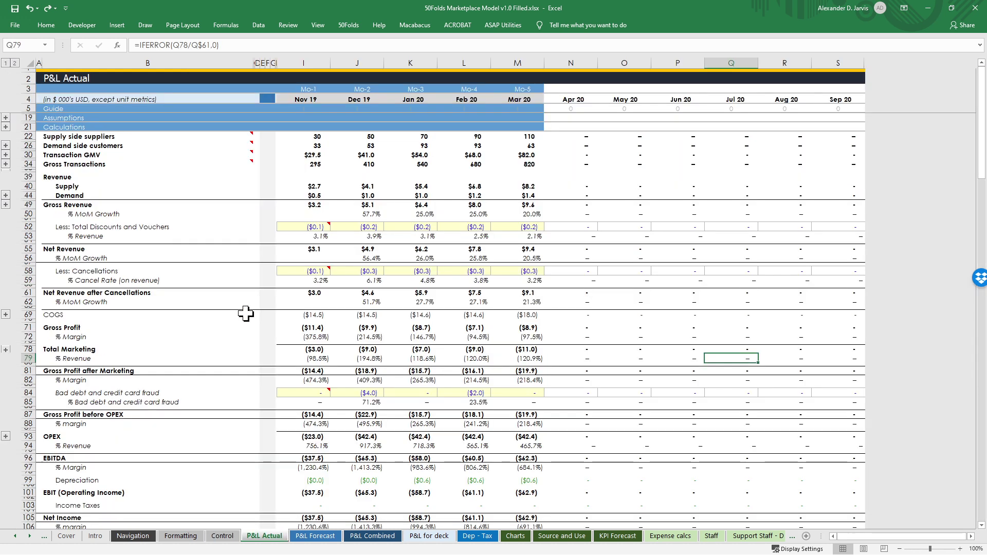
{"action": "key", "text": "ctrl+Home"}
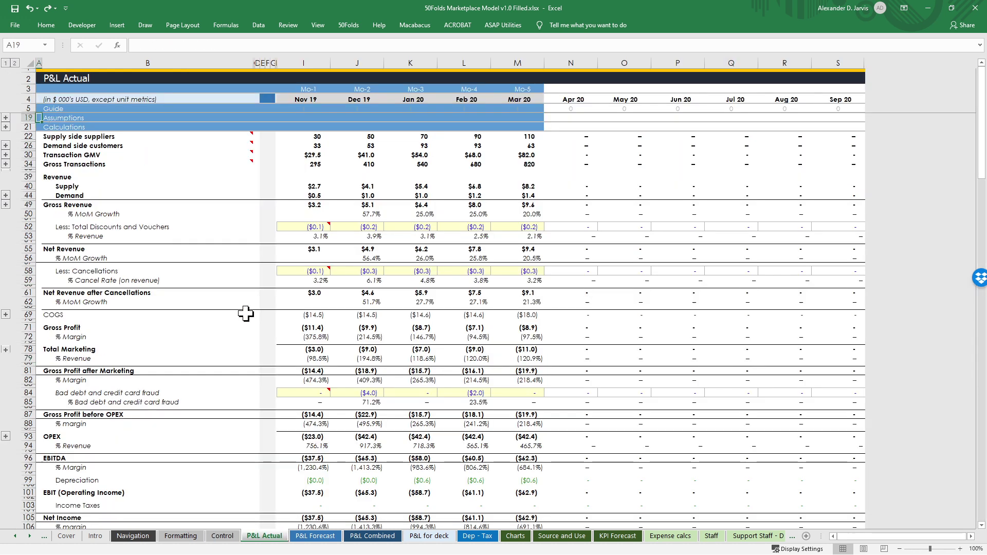
{"action": "left_click", "coordinate": [15, 63]}
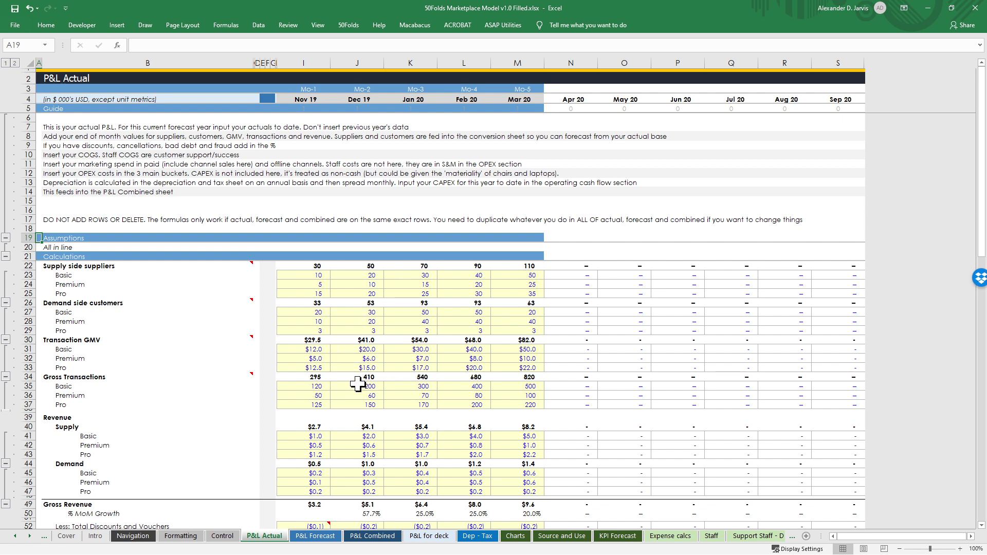
- Examine the P&L Actual sheet from Gross Transactions to the Jan 20 Fundraise entry in the Cash Balance section, and return to the sheet's start
{"action": "left_click", "coordinate": [369, 395]}
{"action": "scroll", "coordinate": [321, 274], "scroll_direction": "down", "scroll_amount": 10}
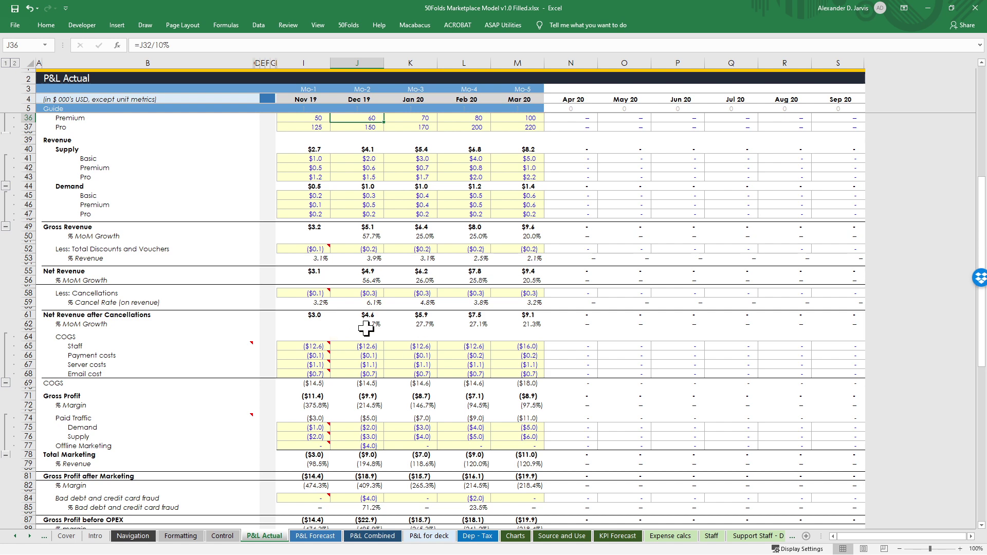
{"action": "scroll", "coordinate": [375, 336], "scroll_direction": "down", "scroll_amount": 4}
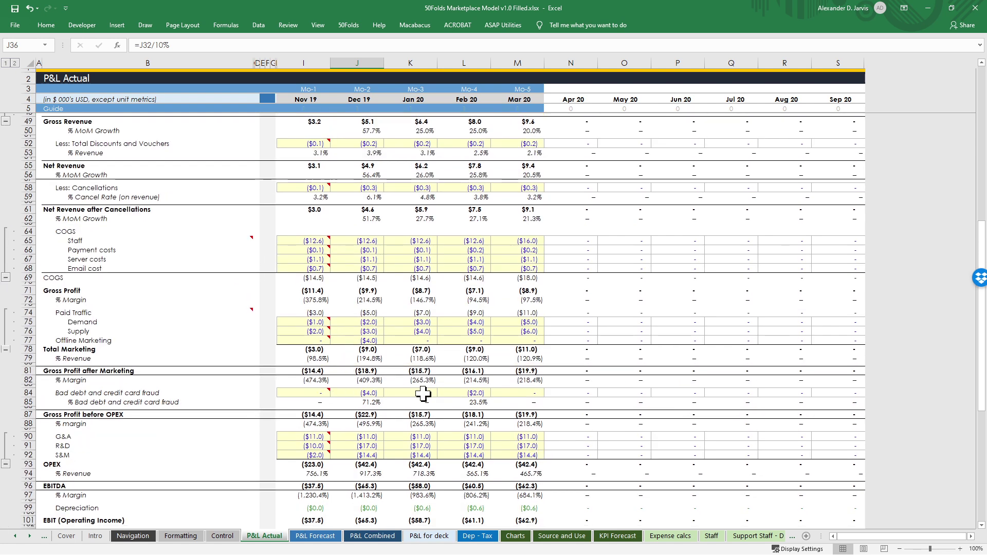
{"action": "scroll", "coordinate": [424, 394], "scroll_direction": "down", "scroll_amount": 4}
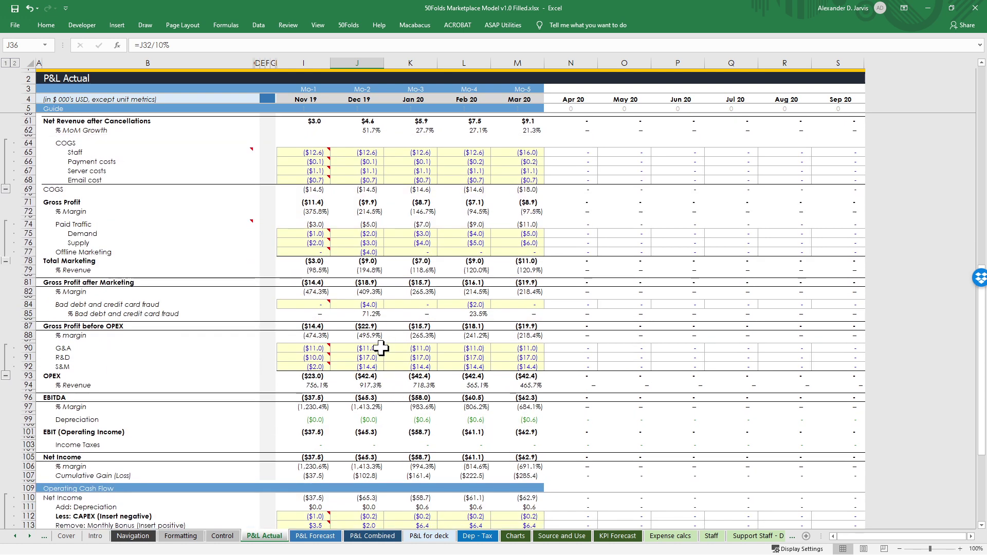
{"action": "scroll", "coordinate": [379, 355], "scroll_direction": "down", "scroll_amount": 5}
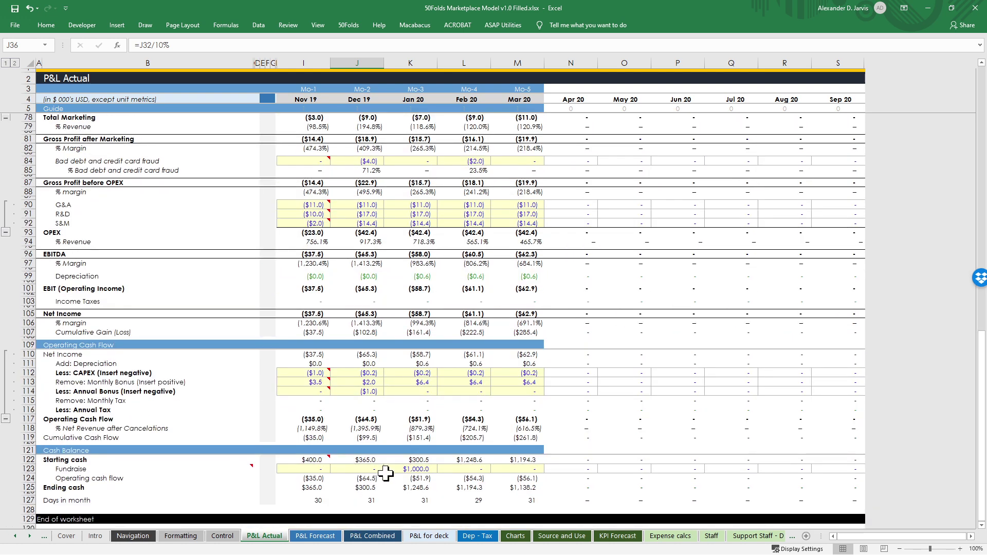
{"action": "left_click", "coordinate": [413, 469]}
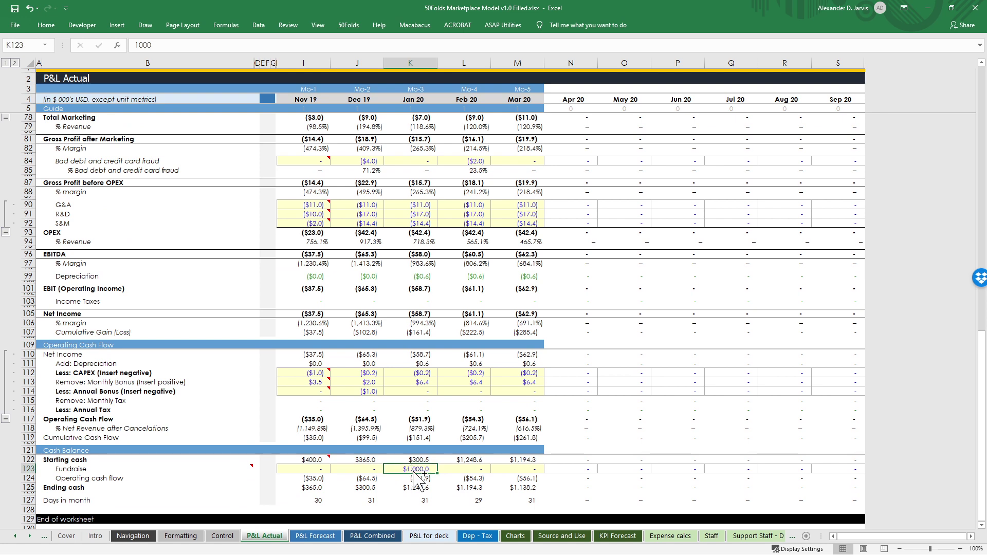
{"action": "key", "text": "ctrl+Home"}
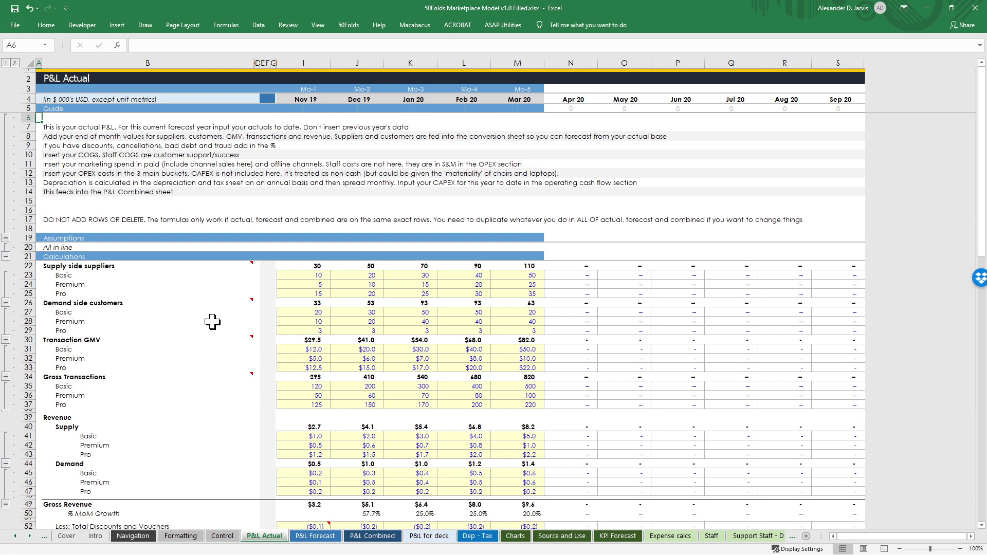
- Open the P&L Forecast sheet and examine it down to the Oct 20 Fundraise entry in the Cash Balance section
{"action": "left_click", "coordinate": [316, 536]}
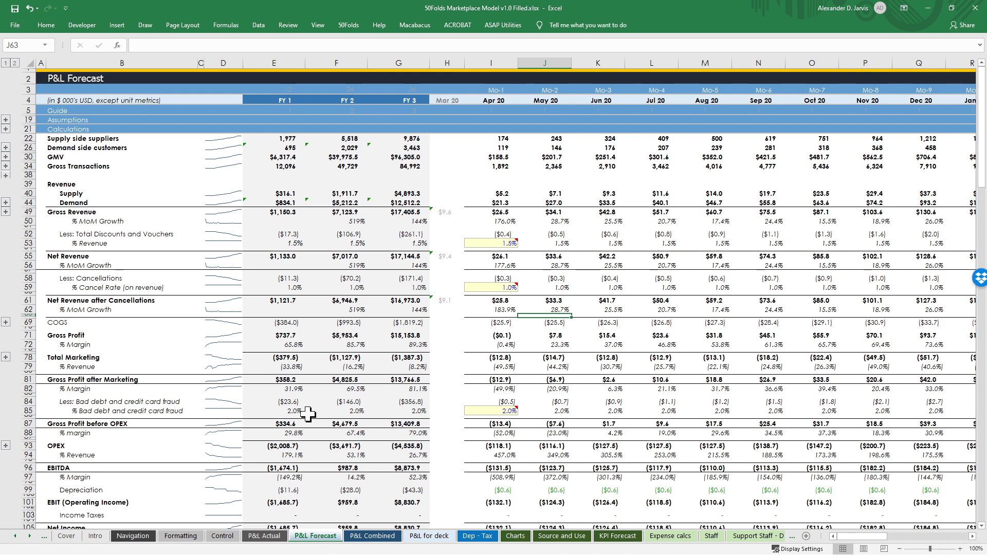
{"action": "scroll", "coordinate": [382, 250], "scroll_direction": "down", "scroll_amount": 5}
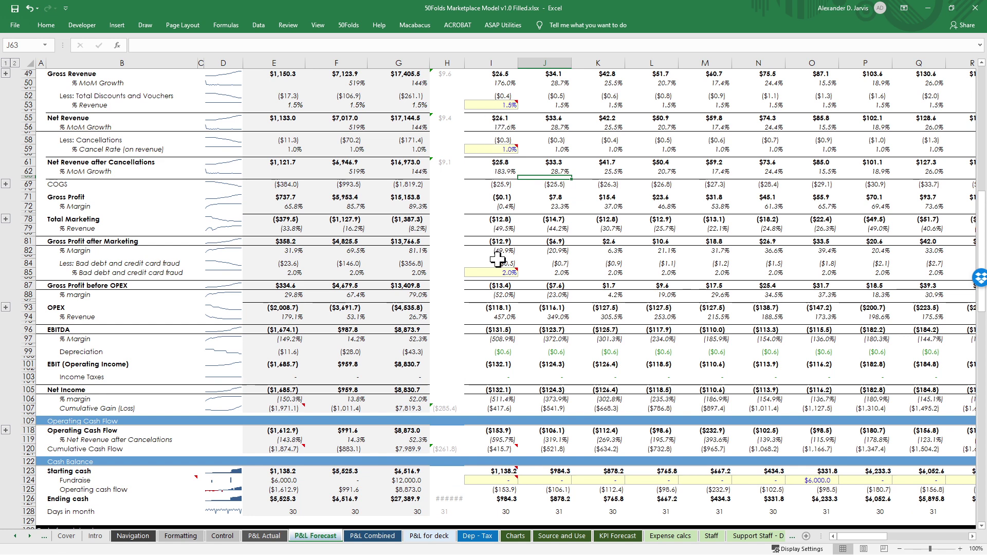
{"action": "left_click", "coordinate": [811, 480]}
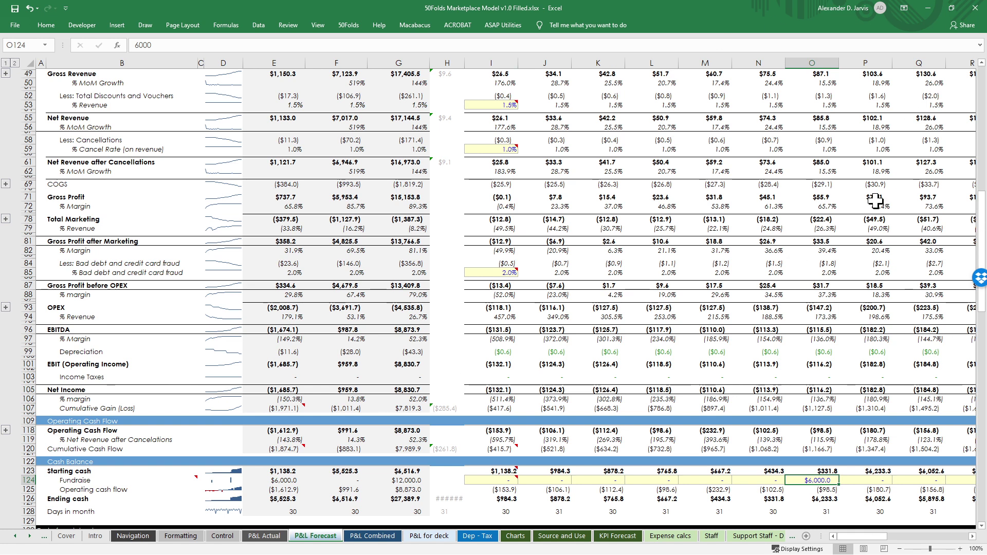
- Expand the grouped rows on P&L Forecast to inspect the Apr 20 Payment costs for transactions formula, and collapse them again
{"action": "left_click", "coordinate": [14, 62]}
{"action": "left_click", "coordinate": [281, 221]}
{"action": "scroll", "coordinate": [312, 218], "scroll_direction": "up", "scroll_amount": 4}
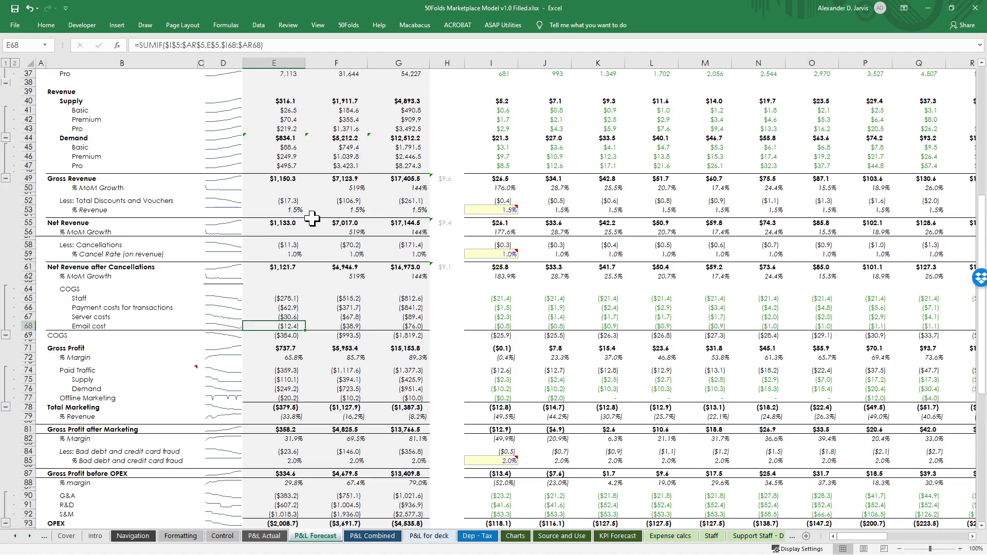
{"action": "scroll", "coordinate": [314, 211], "scroll_direction": "up", "scroll_amount": 10}
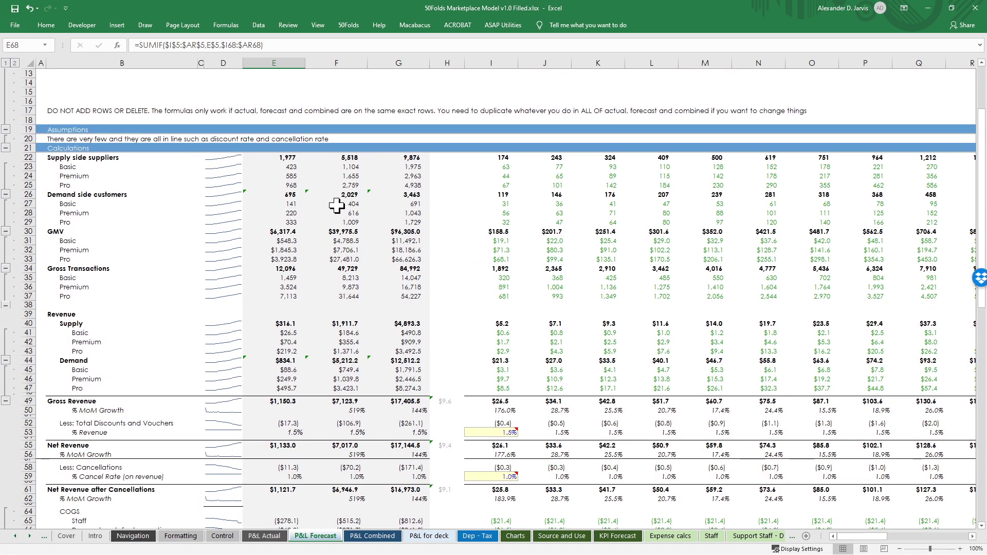
{"action": "scroll", "coordinate": [329, 205], "scroll_direction": "down", "scroll_amount": 10}
{"action": "scroll", "coordinate": [342, 190], "scroll_direction": "down", "scroll_amount": 6}
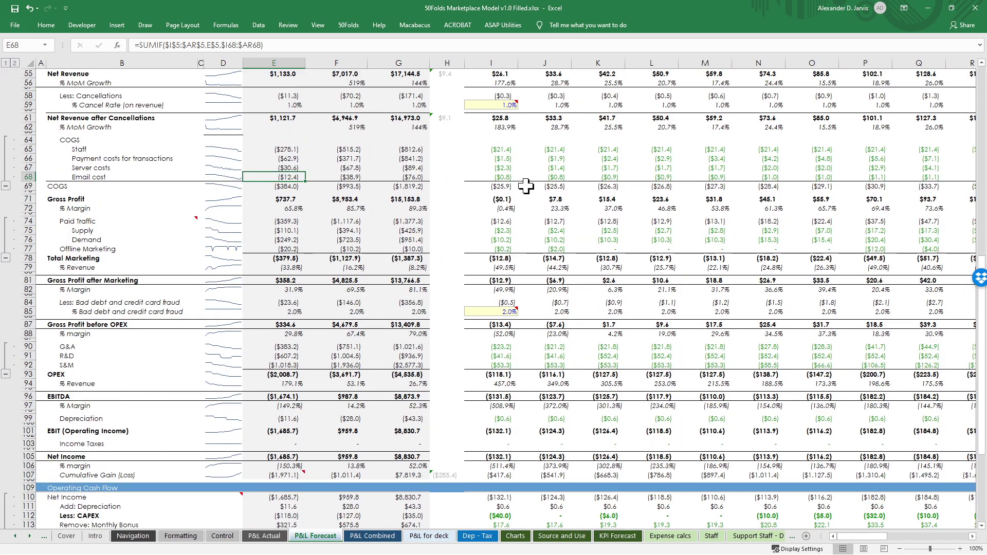
{"action": "left_click", "coordinate": [496, 159]}
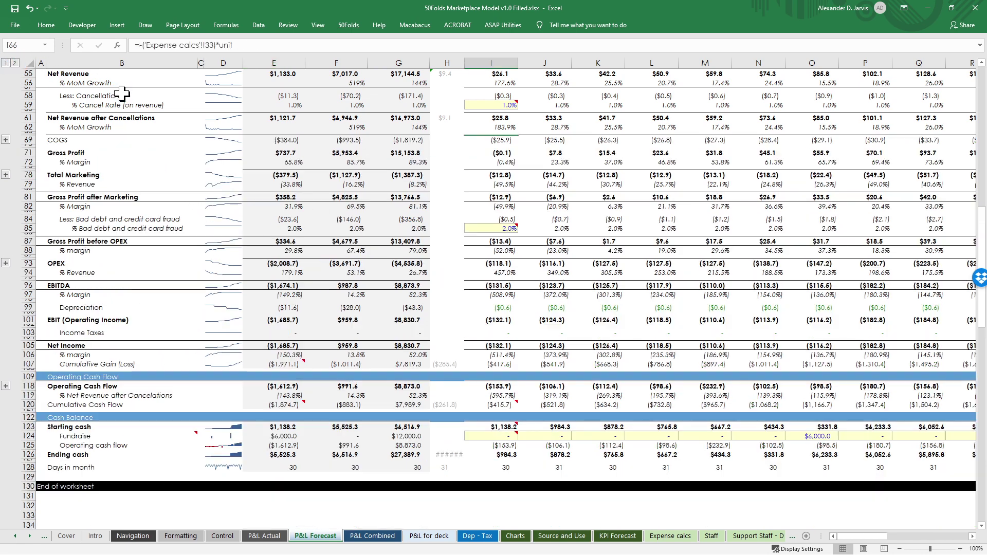
- Examine the month headers and Total Discounts and Vouchers row on the P&L Combined sheet, and view the P&L for deck summary
{"action": "key", "text": "ctrl+Page_Down"}
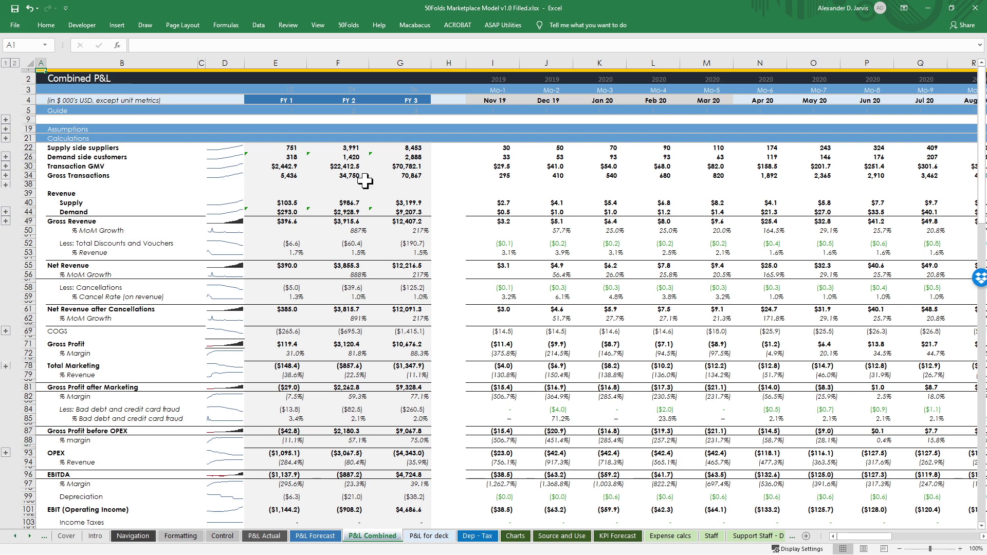
{"action": "left_click_drag", "start_coordinate": [494, 101], "coordinate": [831, 101]}
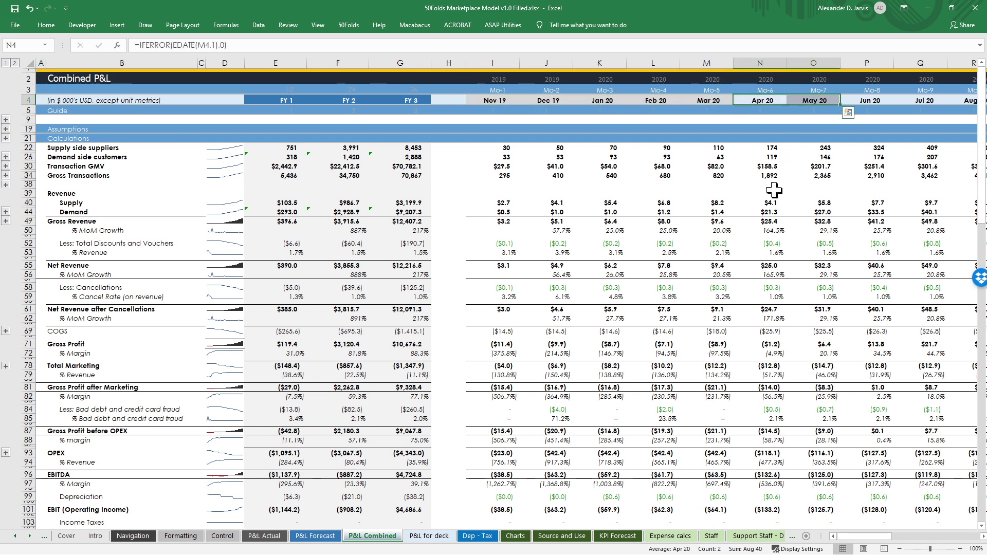
{"action": "left_click_drag", "start_coordinate": [712, 245], "coordinate": [913, 250]}
{"action": "left_click_drag", "start_coordinate": [668, 245], "coordinate": [509, 245]}
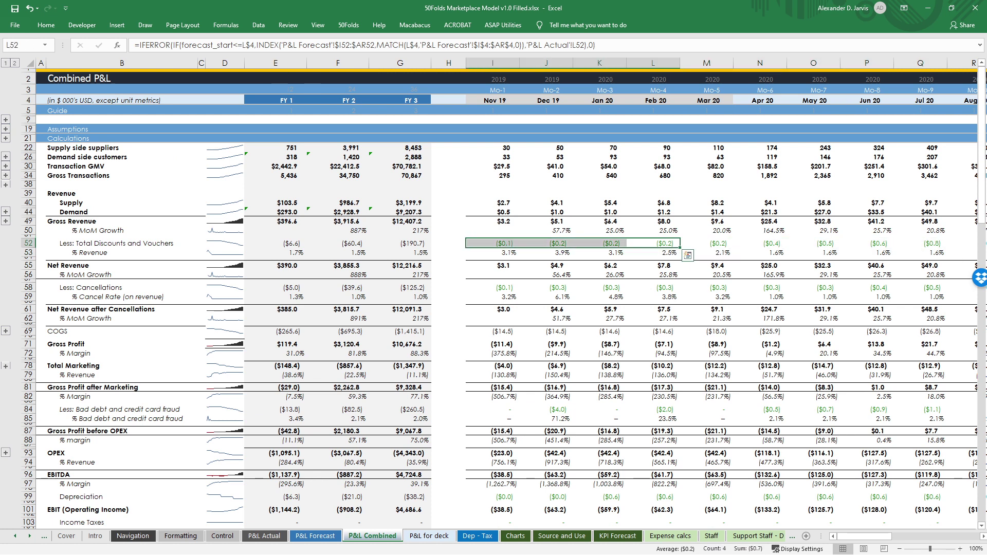
{"action": "left_click", "coordinate": [430, 536]}
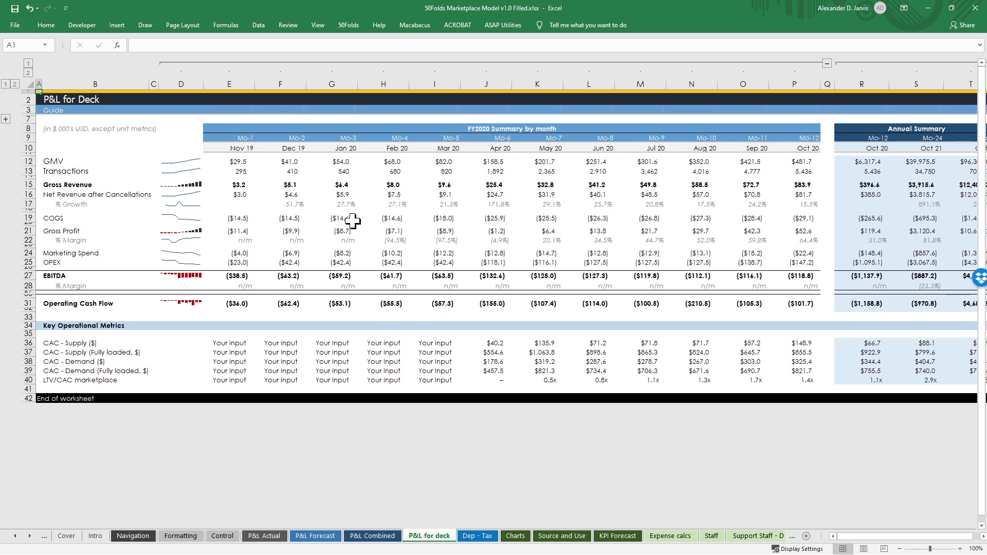
{"action": "left_click", "coordinate": [404, 246]}
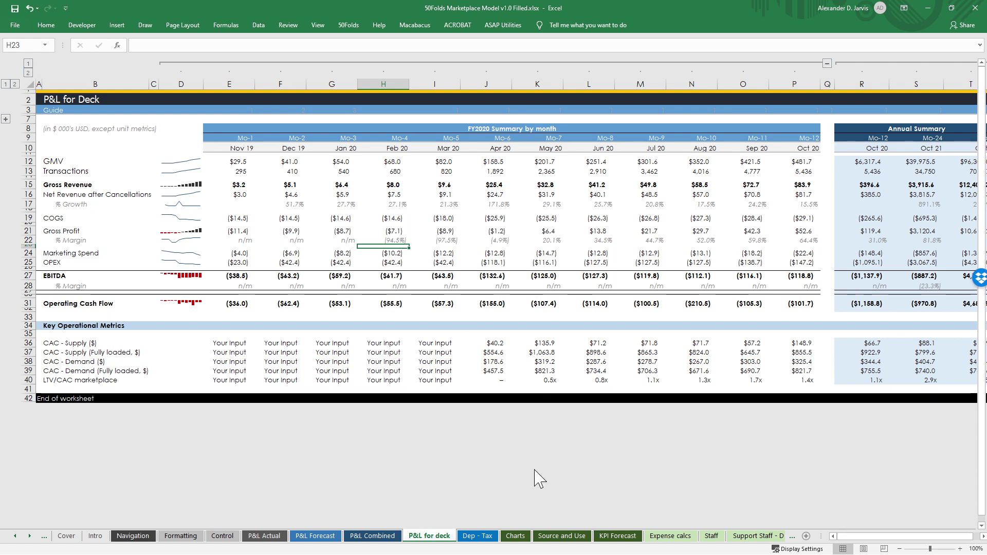
- Open the Dep - Tax sheet and examine its depreciation schedules, tax calculation and NOL Schedule
{"action": "left_click", "coordinate": [478, 535]}
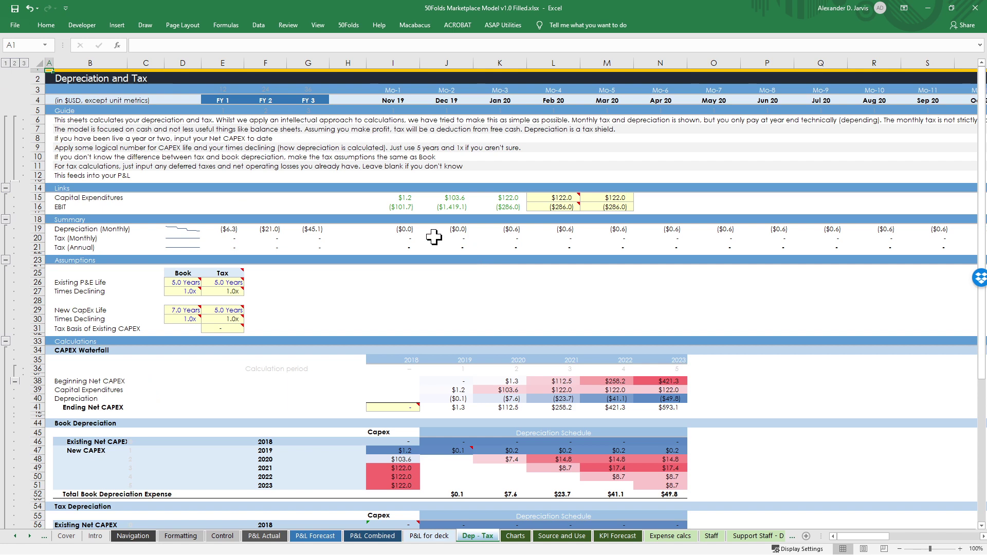
{"action": "left_click", "coordinate": [403, 308]}
{"action": "scroll", "coordinate": [402, 309], "scroll_direction": "down", "scroll_amount": 7}
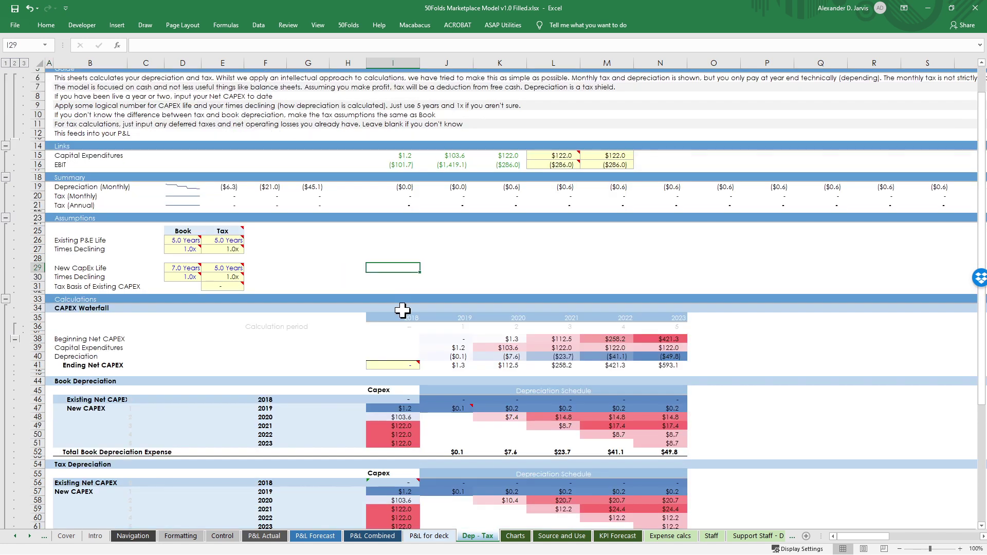
{"action": "scroll", "coordinate": [402, 310], "scroll_direction": "down", "scroll_amount": 4}
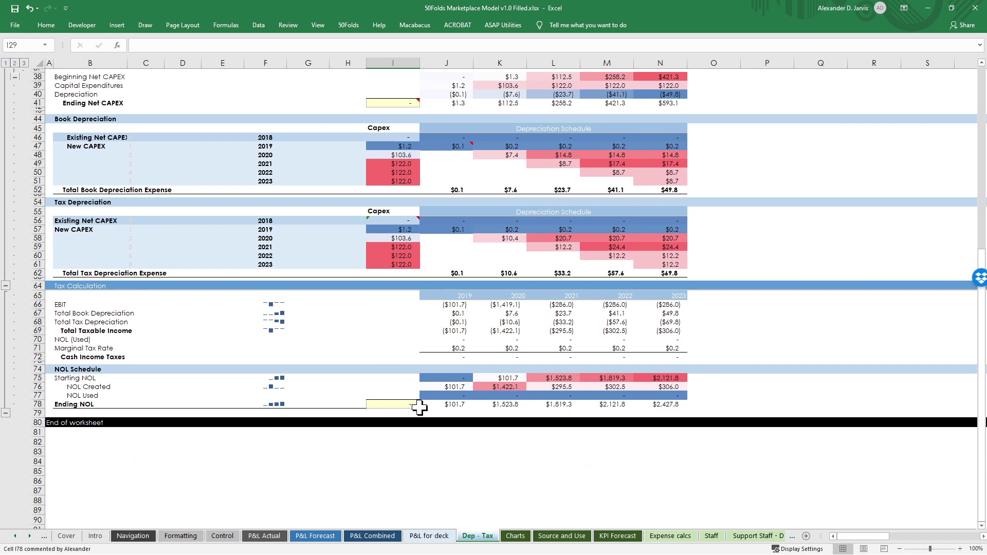
- Examine the Book and Tax assumptions on the Dep - Tax sheet, including the Existing P&E Life comment, and return to the sheet's start
{"action": "scroll", "coordinate": [419, 409], "scroll_direction": "up", "scroll_amount": 4}
{"action": "scroll", "coordinate": [352, 212], "scroll_direction": "up", "scroll_amount": 3}
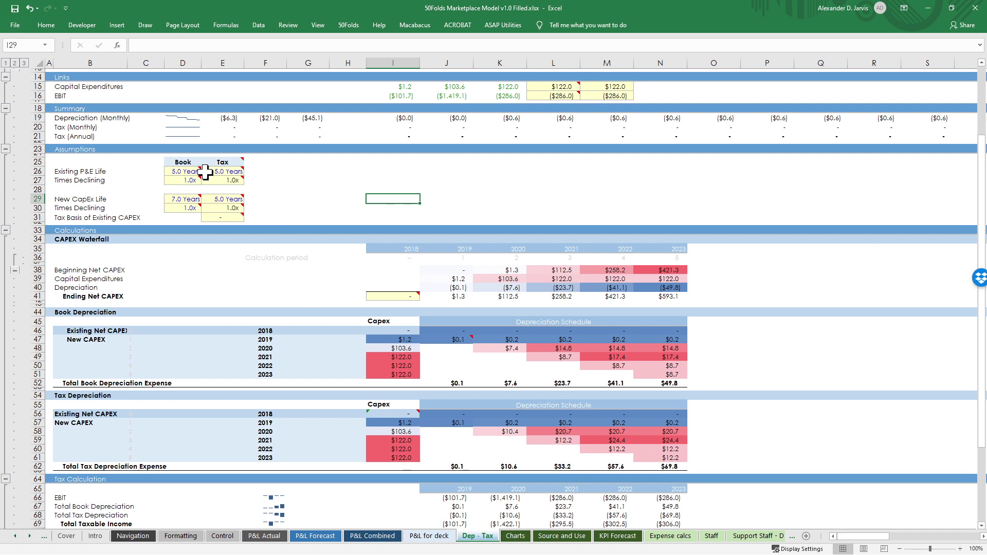
{"action": "mouse_move", "coordinate": [211, 176]}
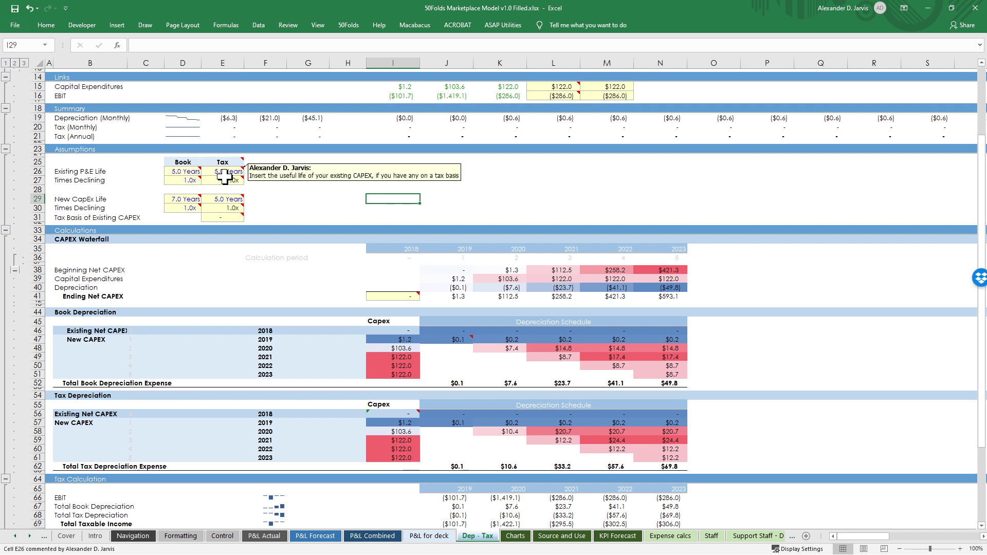
{"action": "left_click", "coordinate": [299, 216]}
{"action": "scroll", "coordinate": [359, 202], "scroll_direction": "up", "scroll_amount": 4}
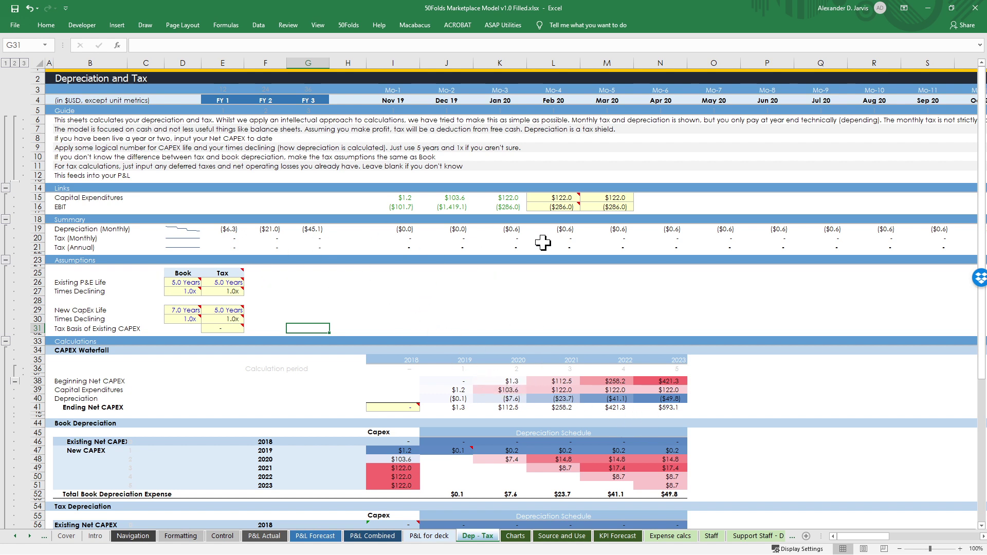
{"action": "left_click", "coordinate": [415, 221]}
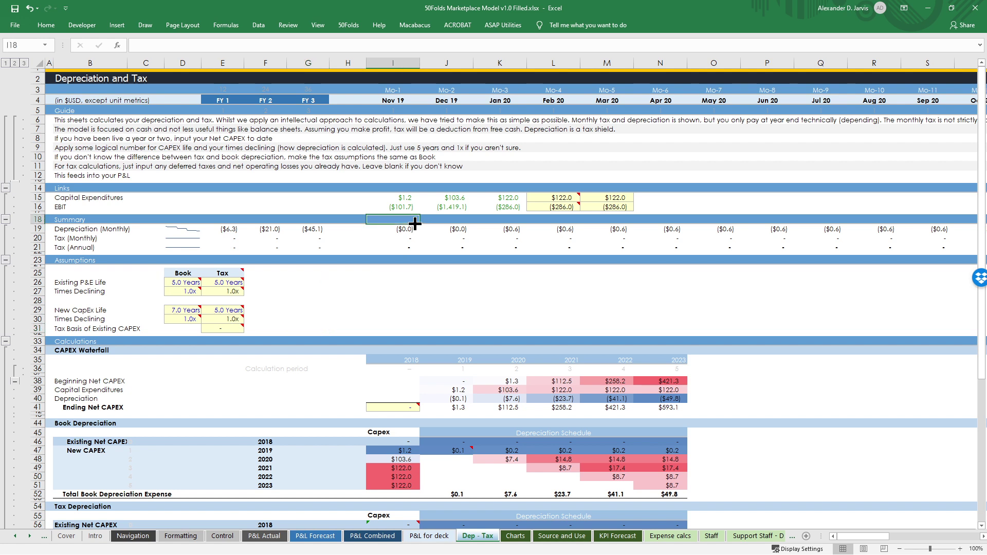
- Open the Charts sheet and examine the graphs from Expense calculations through Sales staff to the start of the Conversion section
{"action": "left_click", "coordinate": [516, 537]}
{"action": "left_click", "coordinate": [516, 463]}
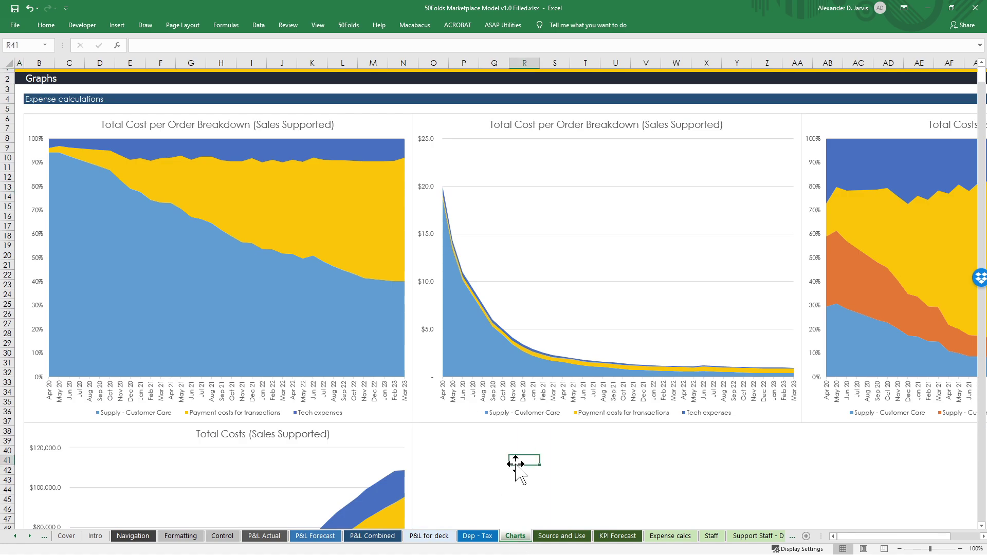
{"action": "key", "text": "Page_Down"}
{"action": "key", "text": "Page_Down"}
{"action": "key", "text": "Page_Down"}
{"action": "key", "text": "Page_Down"}
{"action": "key", "text": "Page_Down"}
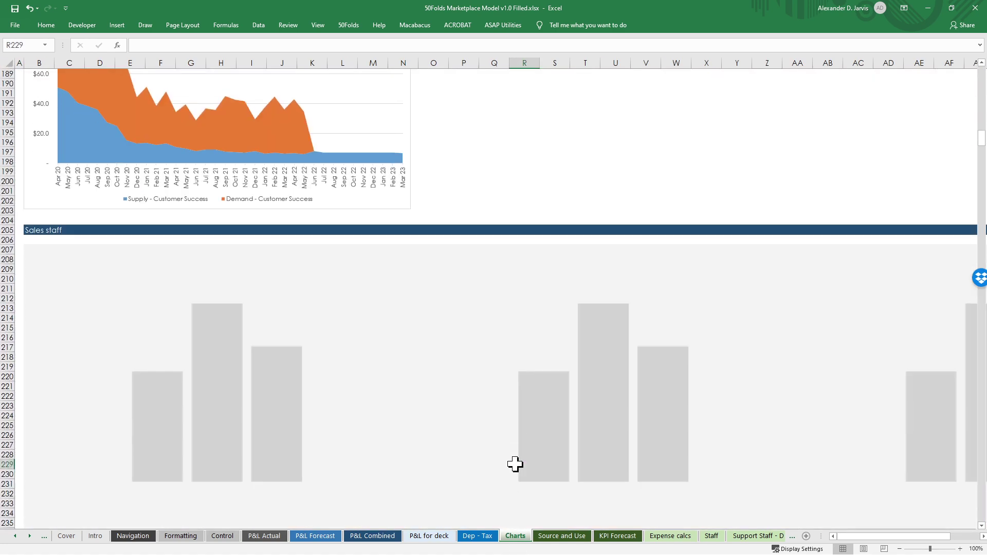
{"action": "key", "text": "Page_Down"}
{"action": "key", "text": "Page_Down"}
{"action": "key", "text": "Page_Down"}
{"action": "key", "text": "Page_Down"}
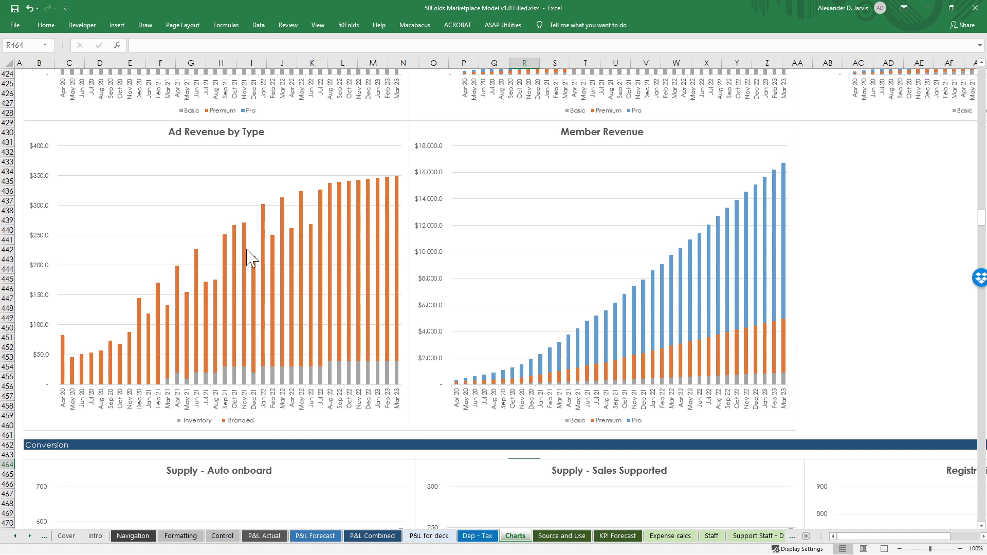
- Examine the Conversion charts for supply, demand, customer lifespan and trial to paid conversion, down to the Registrations section
{"action": "scroll", "coordinate": [352, 272], "scroll_direction": "down", "scroll_amount": 10}
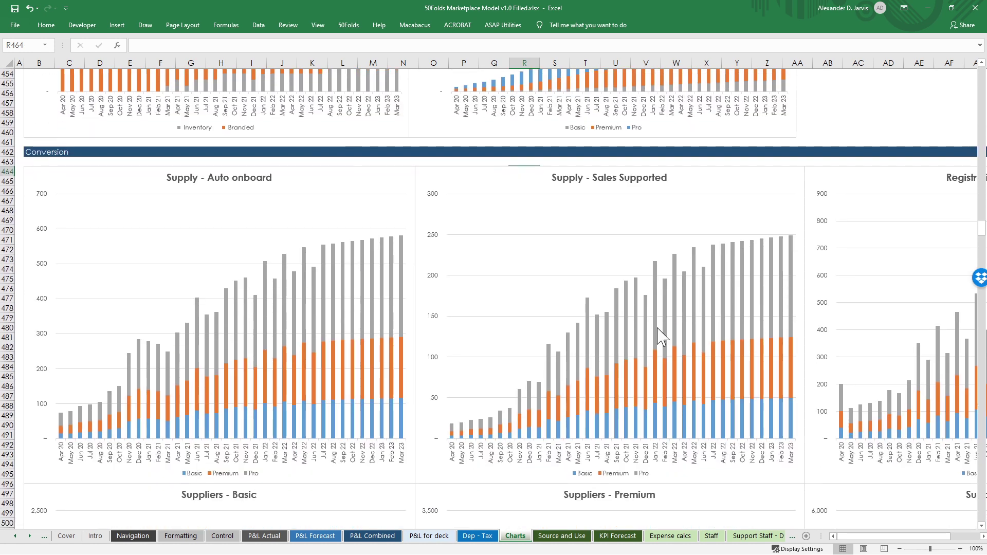
{"action": "scroll", "coordinate": [613, 378], "scroll_direction": "down", "scroll_amount": 15}
{"action": "scroll", "coordinate": [612, 379], "scroll_direction": "down", "scroll_amount": 5}
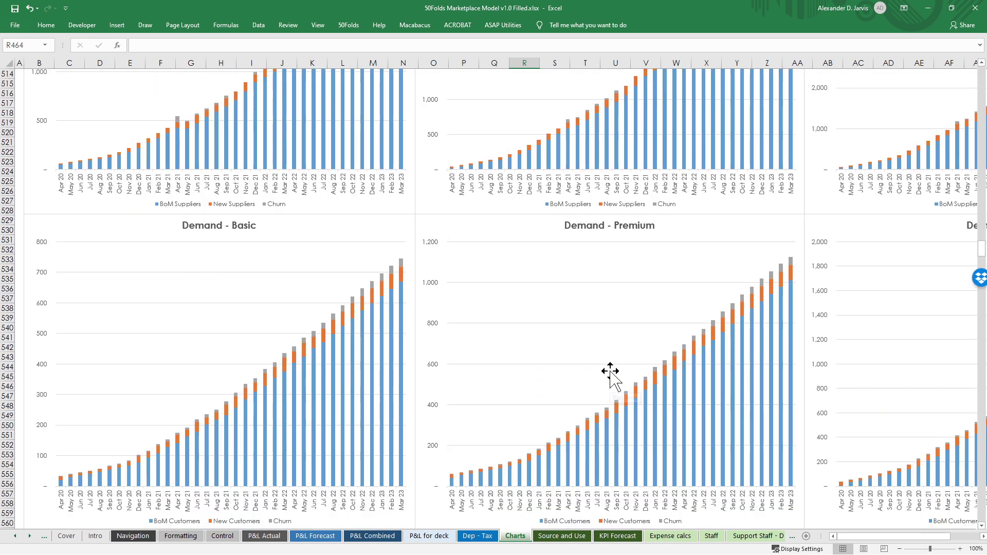
{"action": "scroll", "coordinate": [530, 246], "scroll_direction": "up", "scroll_amount": 2}
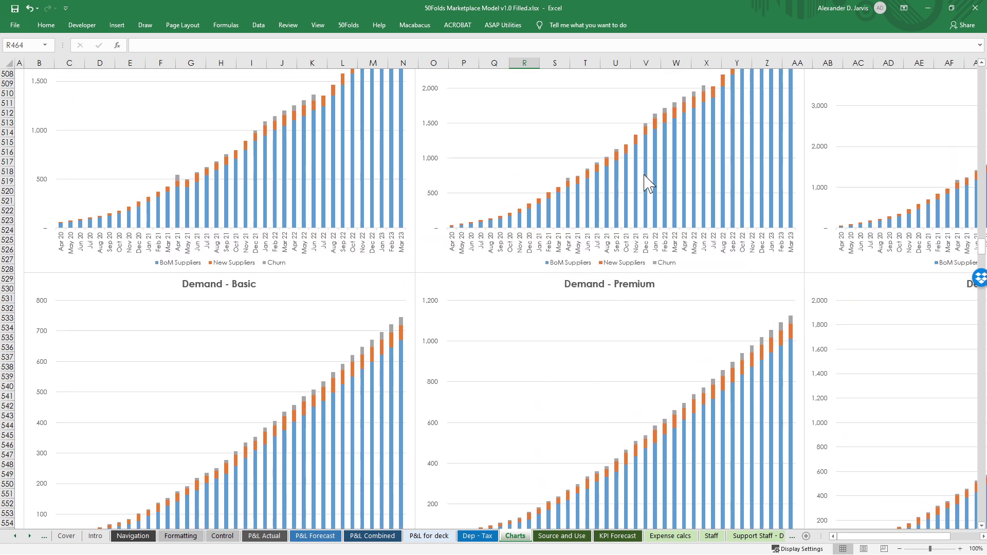
{"action": "scroll", "coordinate": [670, 216], "scroll_direction": "up", "scroll_amount": 2}
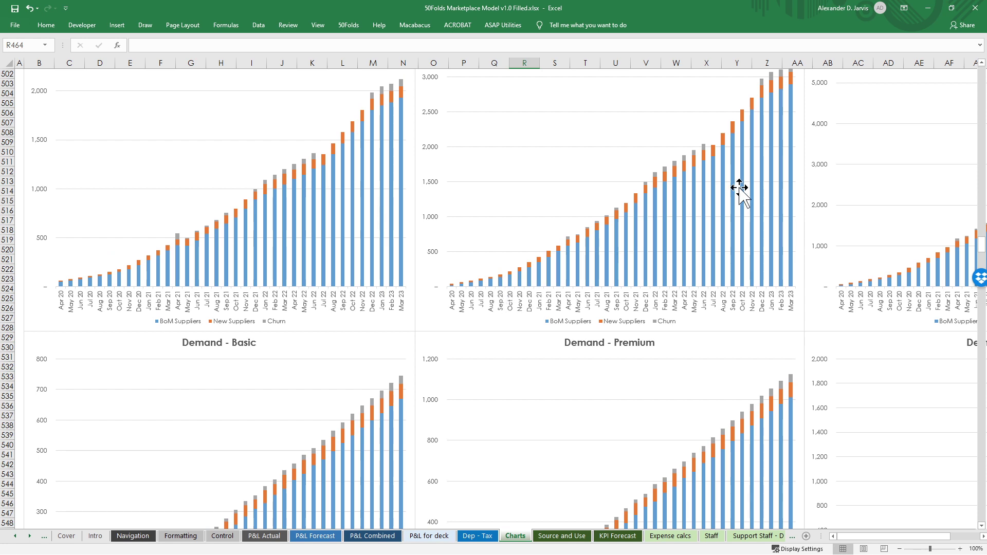
{"action": "scroll", "coordinate": [718, 233], "scroll_direction": "down", "scroll_amount": 14}
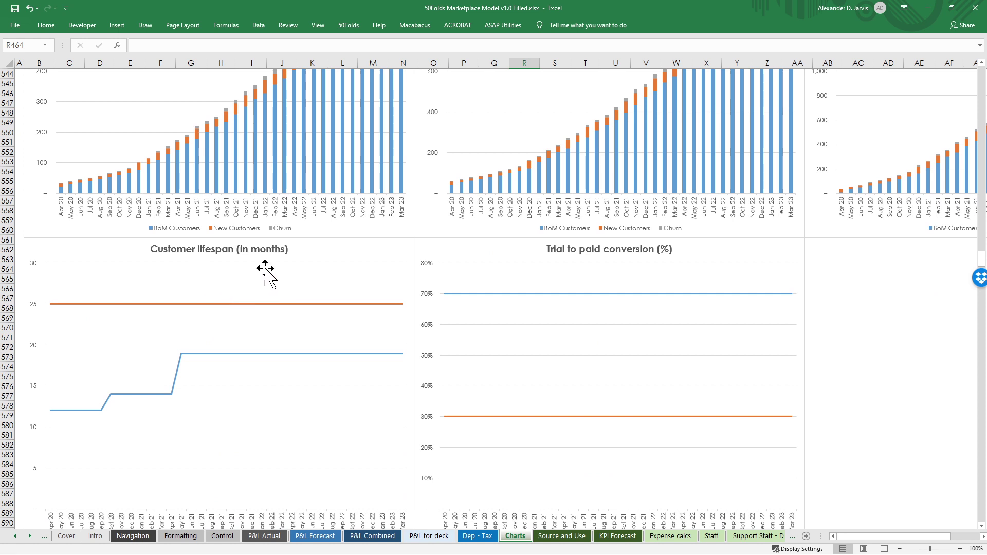
{"action": "scroll", "coordinate": [465, 300], "scroll_direction": "down", "scroll_amount": 8}
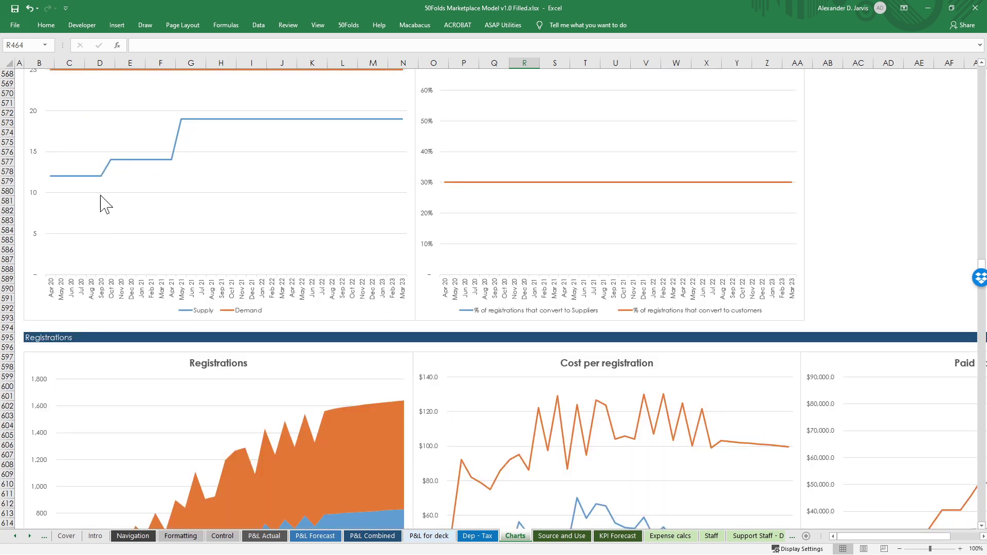
{"action": "scroll", "coordinate": [268, 206], "scroll_direction": "up", "scroll_amount": 2}
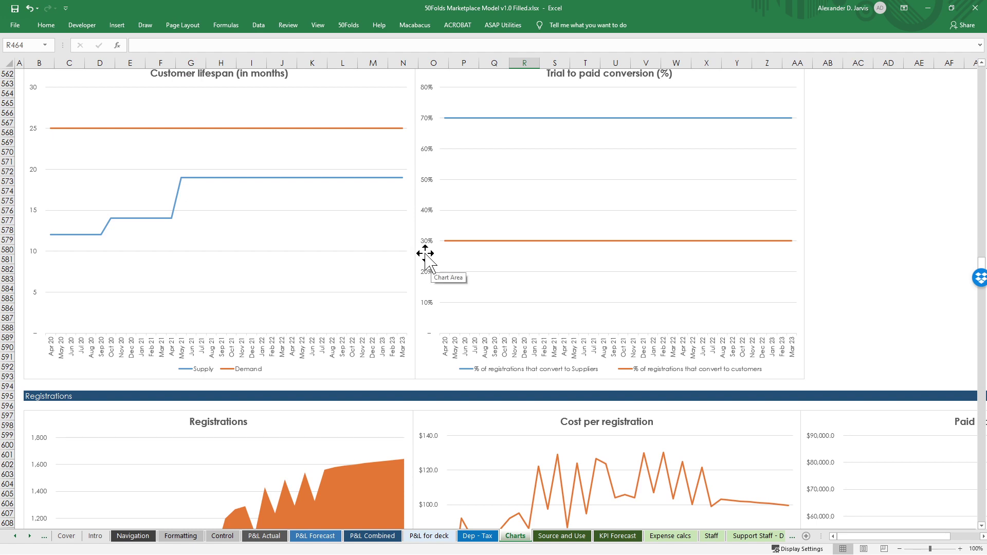
- Examine the Registrations charts down to the start of the Marketing - Supply section
{"action": "scroll", "coordinate": [554, 408], "scroll_direction": "down", "scroll_amount": 16}
{"action": "scroll", "coordinate": [554, 408], "scroll_direction": "down", "scroll_amount": 20}
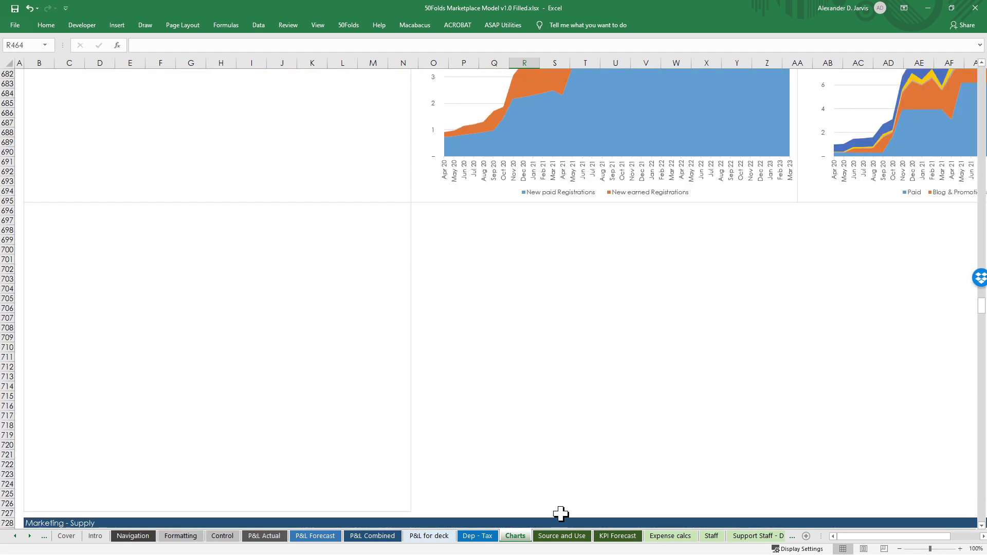
- Open the Source and Use sheet and examine its runway assumptions, use of funds charts, cost charts and chart calculations
{"action": "left_click", "coordinate": [555, 536]}
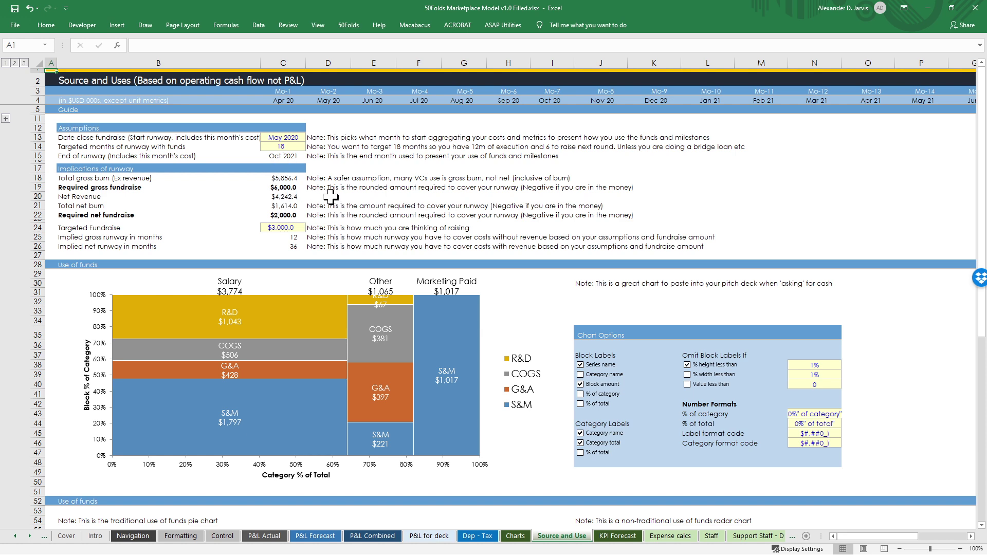
{"action": "left_click", "coordinate": [332, 180]}
{"action": "scroll", "coordinate": [268, 291], "scroll_direction": "down", "scroll_amount": 5}
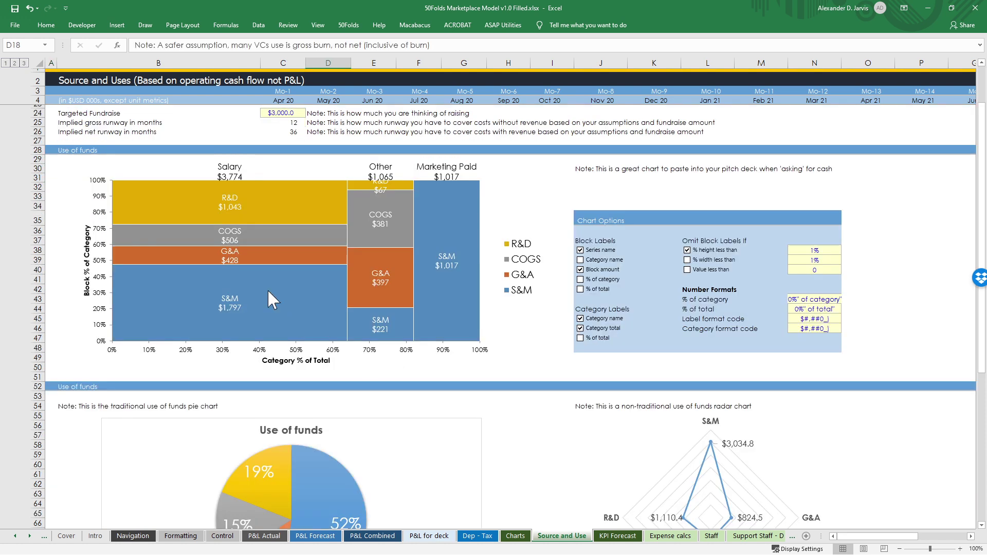
{"action": "scroll", "coordinate": [352, 352], "scroll_direction": "down", "scroll_amount": 10}
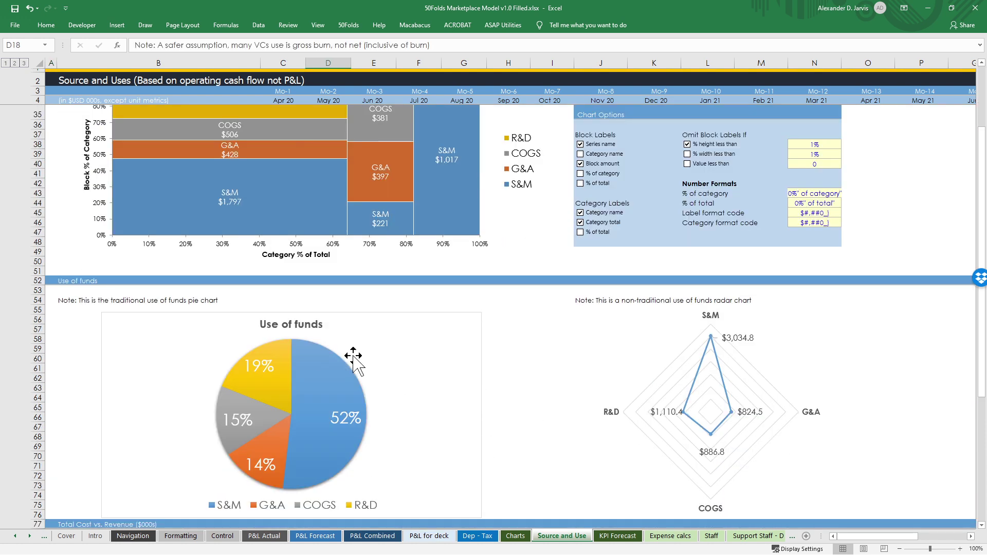
{"action": "scroll", "coordinate": [420, 268], "scroll_direction": "down", "scroll_amount": 4}
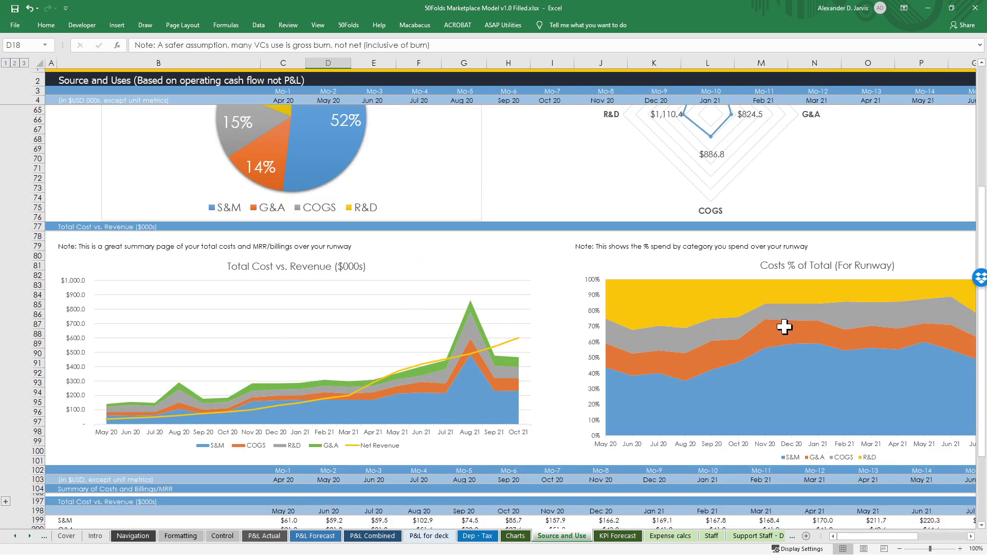
{"action": "scroll", "coordinate": [785, 326], "scroll_direction": "down", "scroll_amount": 12}
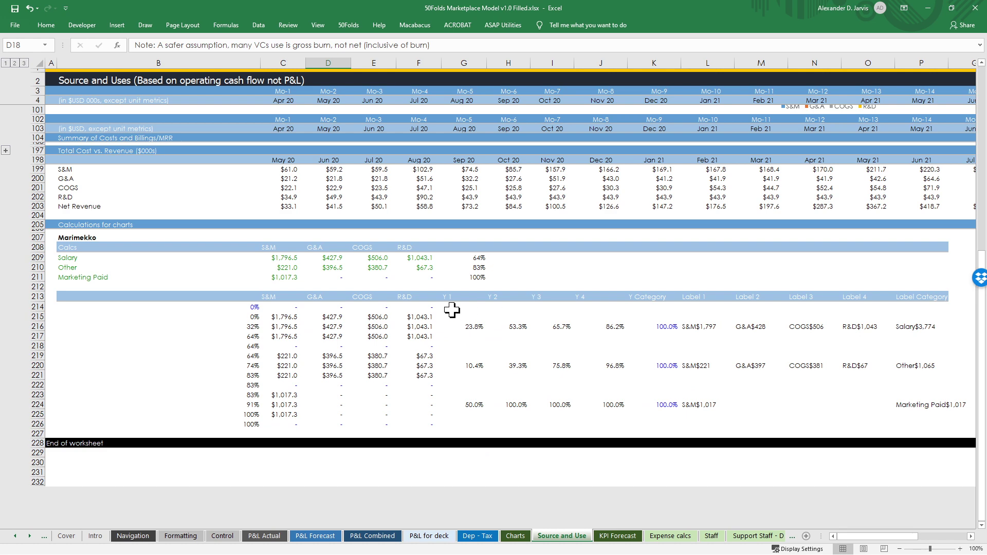
- Expand the grouped rows under Summary of Costs and Billings/MRR and inspect the Check row beneath Cumulative operating cash flow
{"action": "left_click", "coordinate": [248, 215]}
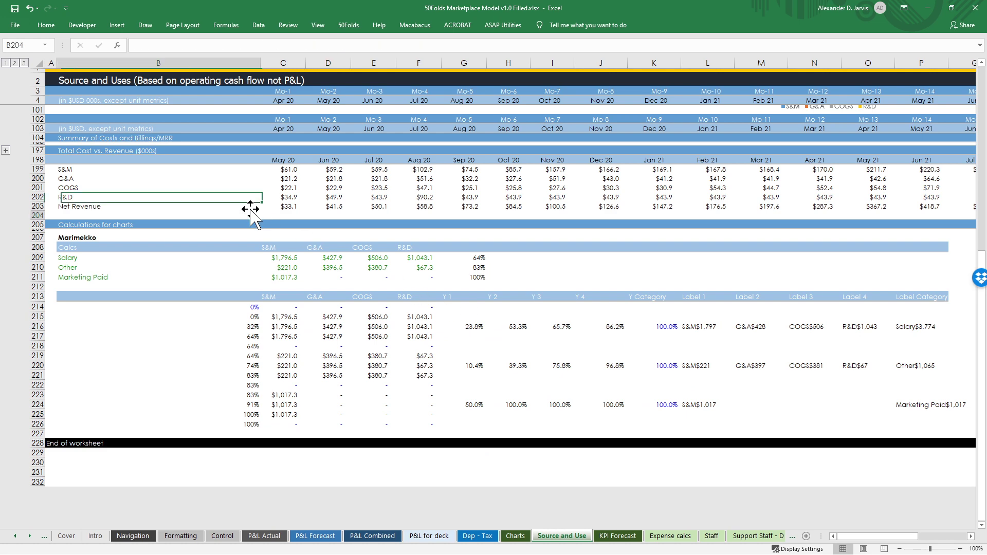
{"action": "left_click", "coordinate": [6, 150]}
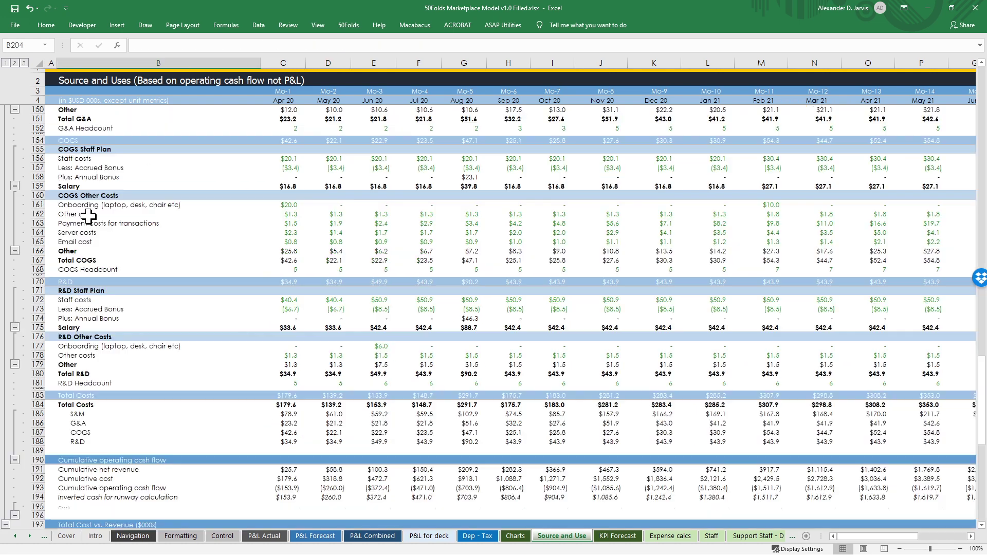
{"action": "left_click", "coordinate": [357, 241]}
{"action": "scroll", "coordinate": [359, 240], "scroll_direction": "down", "scroll_amount": 4}
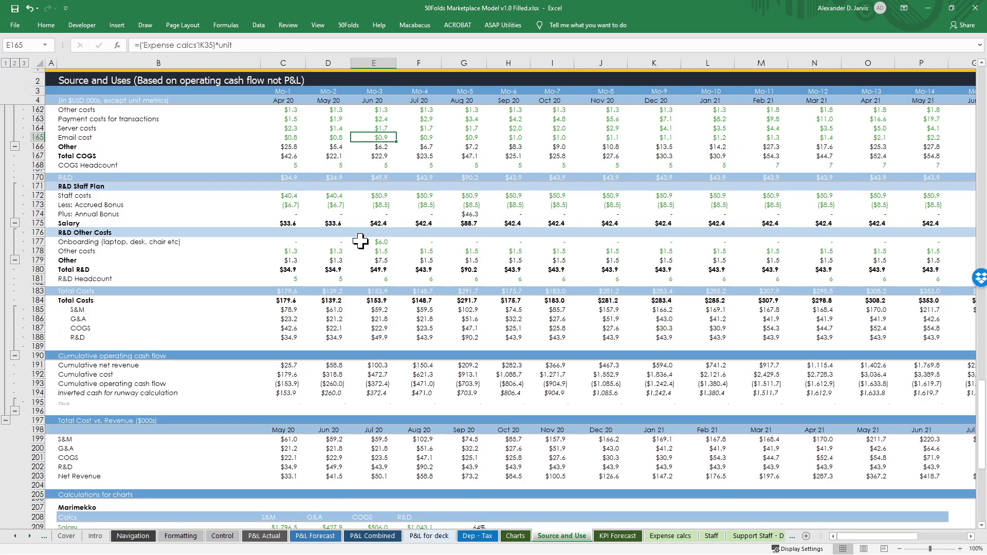
{"action": "left_click_drag", "start_coordinate": [64, 403], "coordinate": [892, 402]}
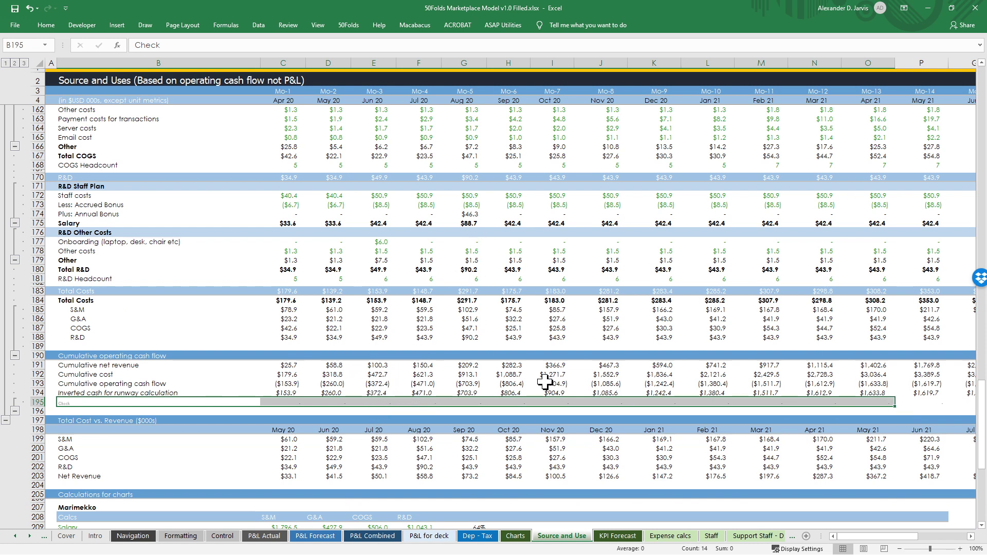
{"action": "left_click", "coordinate": [766, 430]}
{"action": "left_click", "coordinate": [874, 403]}
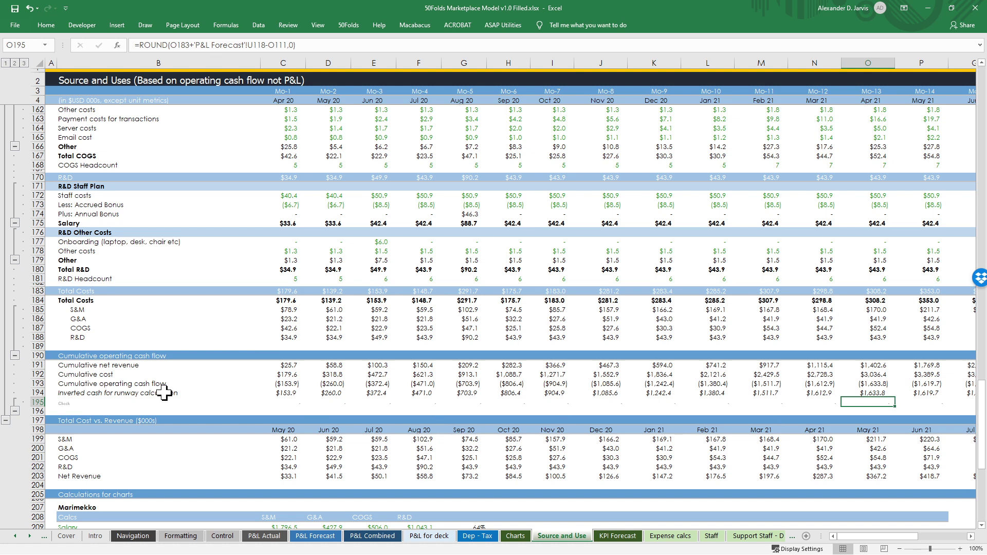
- Open the KPI Forecast sheet and examine its metrics from the financial summary down to Funnel Metrics
{"action": "left_click", "coordinate": [617, 536]}
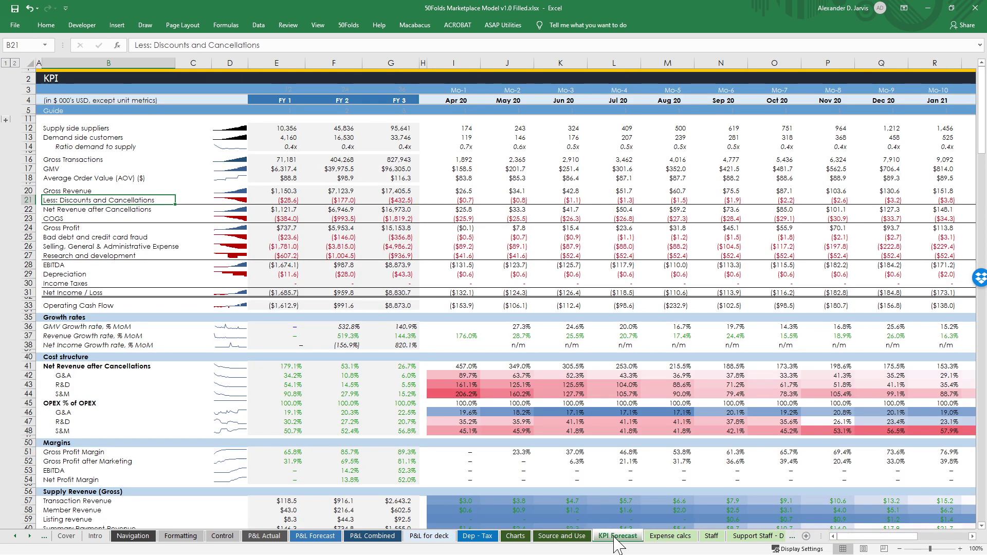
{"action": "left_click", "coordinate": [535, 366]}
{"action": "scroll", "coordinate": [535, 366], "scroll_direction": "down", "scroll_amount": 1}
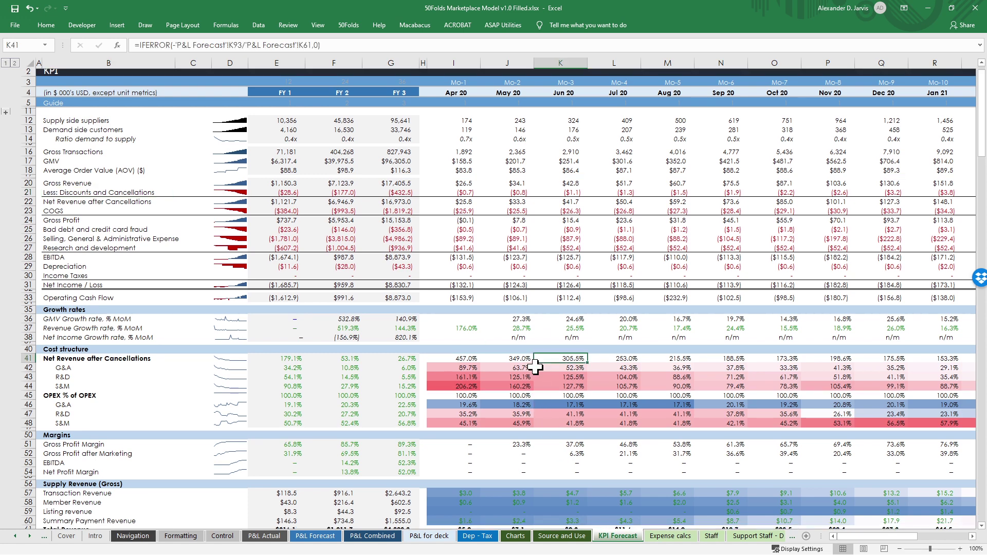
{"action": "scroll", "coordinate": [463, 342], "scroll_direction": "down", "scroll_amount": 15}
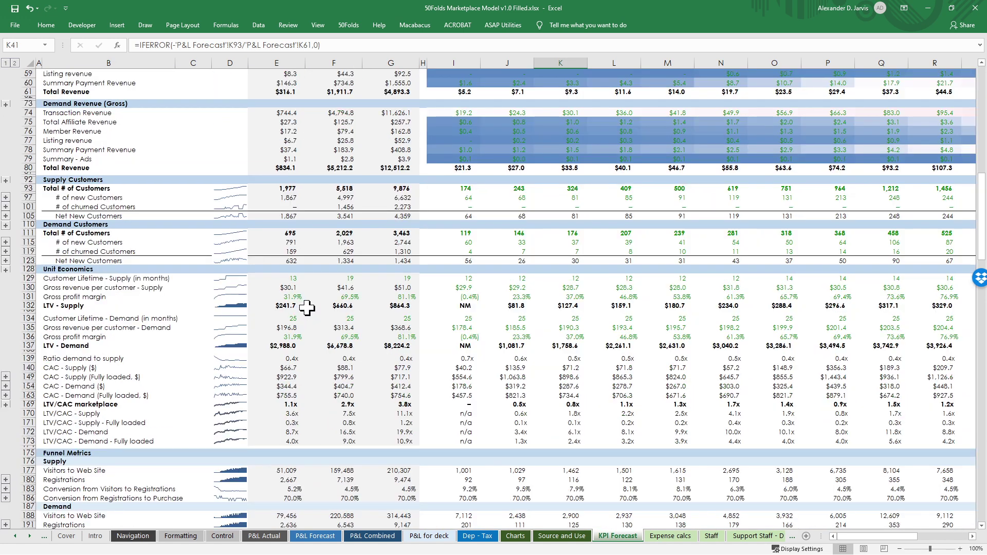
- Expand all grouped rows on the KPI Forecast sheet and examine the detailed customer, unit economics, funnel and headcount metrics
{"action": "left_click", "coordinate": [53, 206]}
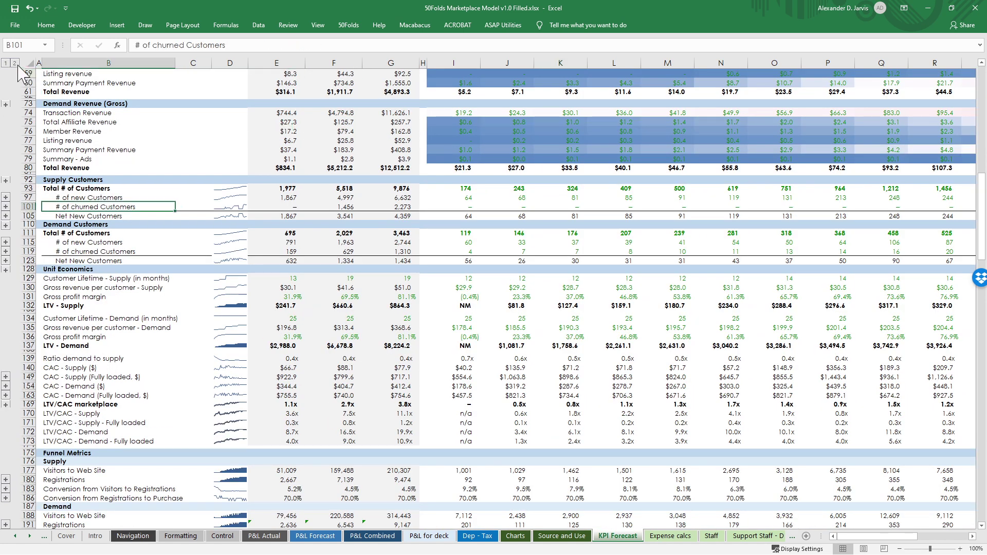
{"action": "key", "text": "alt+shift+equal"}
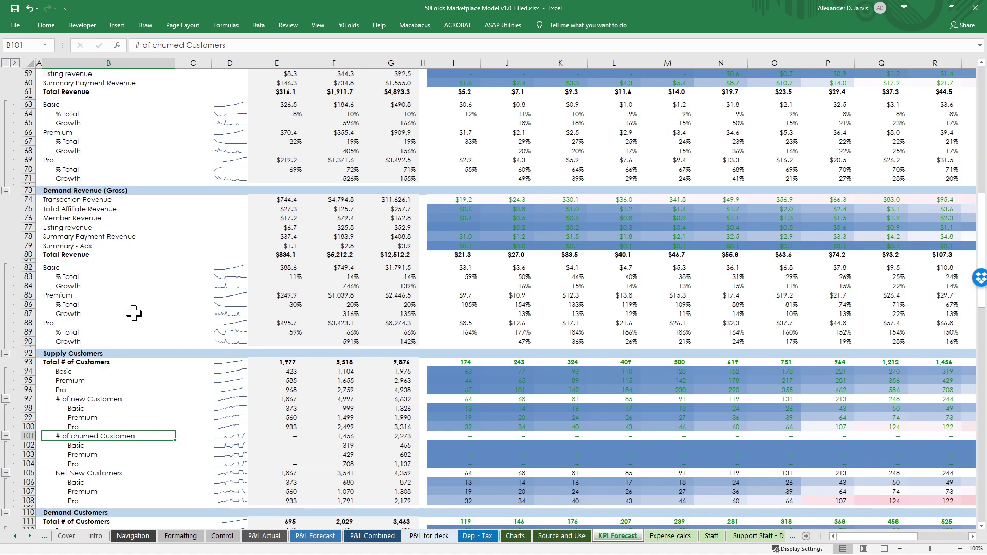
{"action": "scroll", "coordinate": [191, 345], "scroll_direction": "down", "scroll_amount": 1}
{"action": "scroll", "coordinate": [205, 348], "scroll_direction": "down", "scroll_amount": 20}
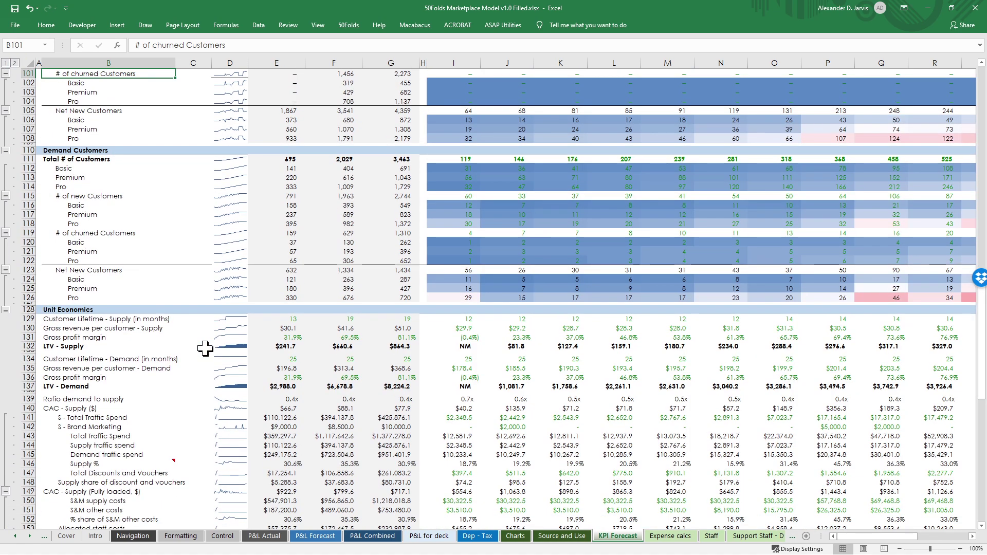
{"action": "scroll", "coordinate": [216, 347], "scroll_direction": "down", "scroll_amount": 2}
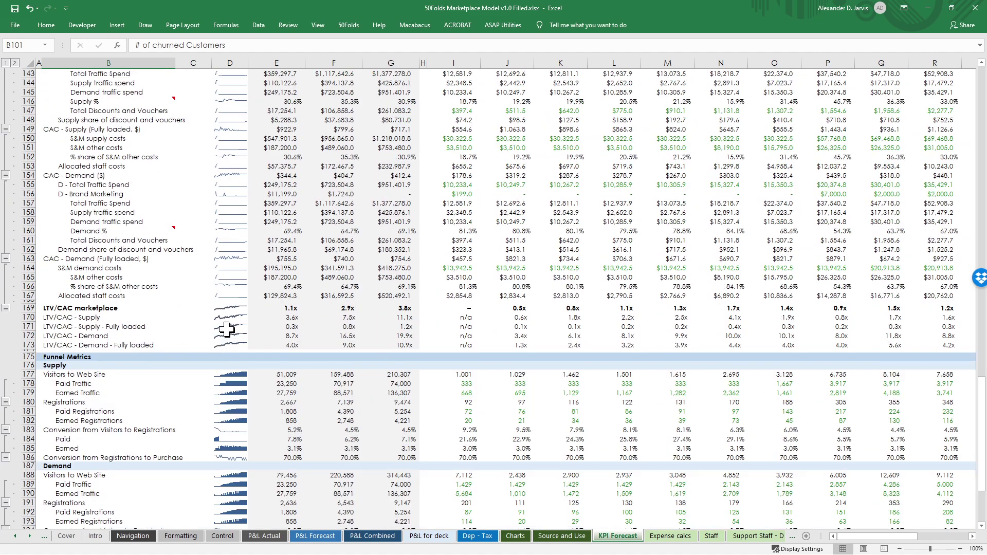
{"action": "scroll", "coordinate": [228, 329], "scroll_direction": "down", "scroll_amount": 8}
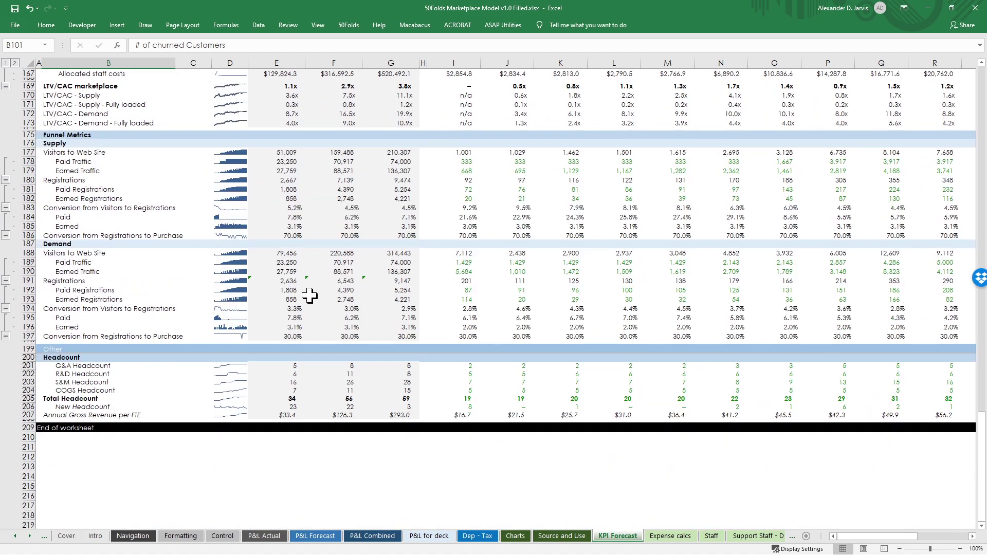
- Return to the KPI Forecast sheet's start and examine the growth rates, cost structure, margins and supply and demand revenue sections
{"action": "scroll", "coordinate": [311, 293], "scroll_direction": "up", "scroll_amount": 4}
{"action": "left_click", "coordinate": [311, 293]}
{"action": "key", "text": "ctrl+Home"}
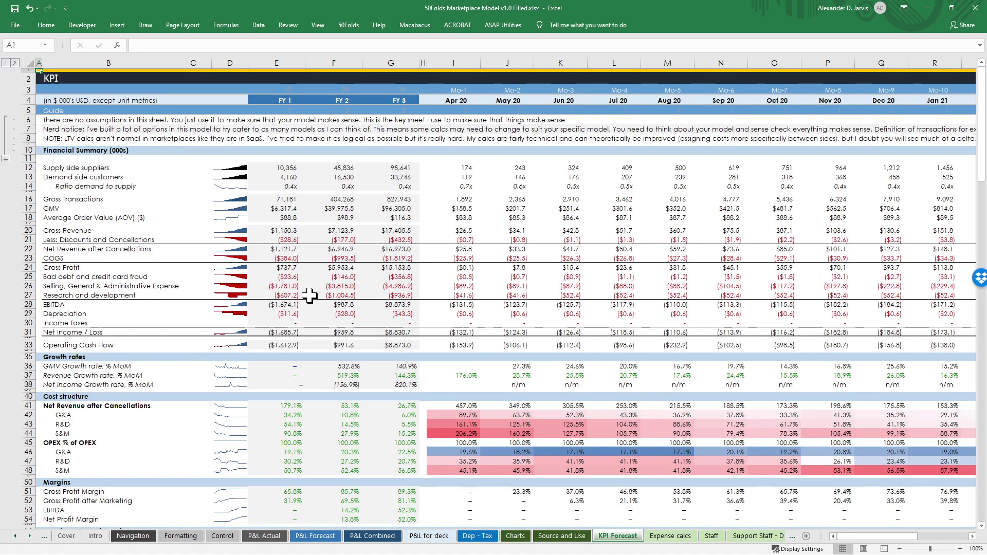
{"action": "scroll", "coordinate": [345, 289], "scroll_direction": "down", "scroll_amount": 10}
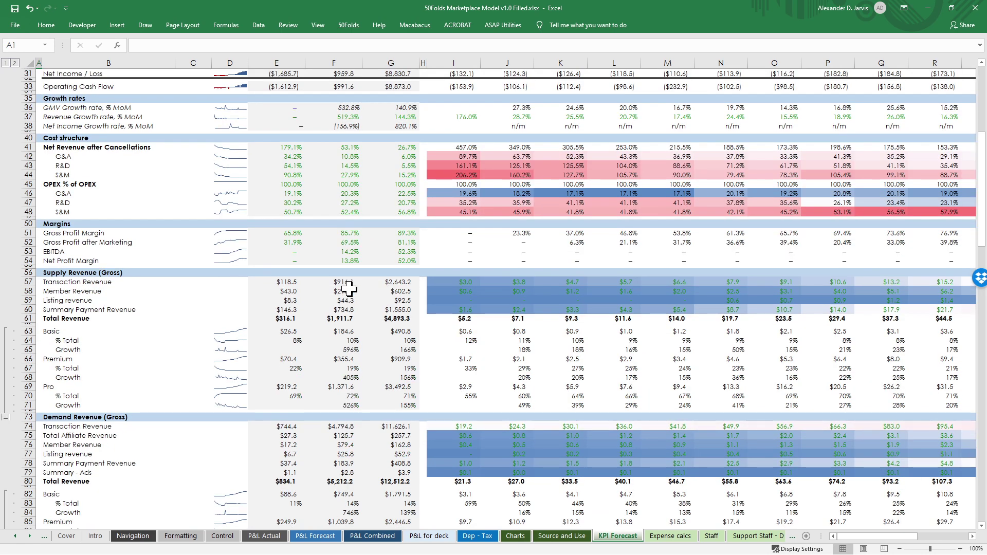
{"action": "left_click", "coordinate": [397, 324]}
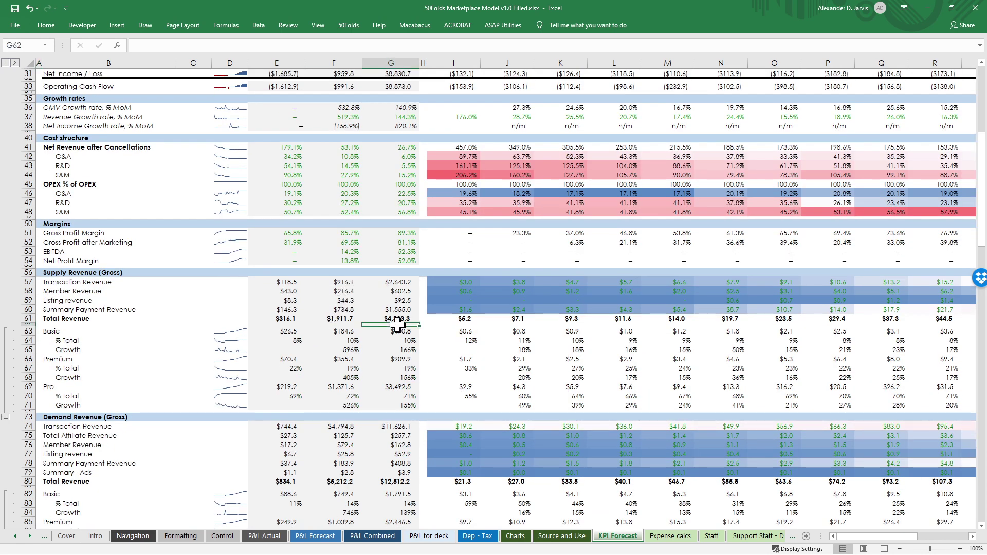
- Open the Expense calcs sheet and set the Apr 20 Bank transfer share of the payment split to 10%
{"action": "key", "text": "ctrl+Page_Down"}
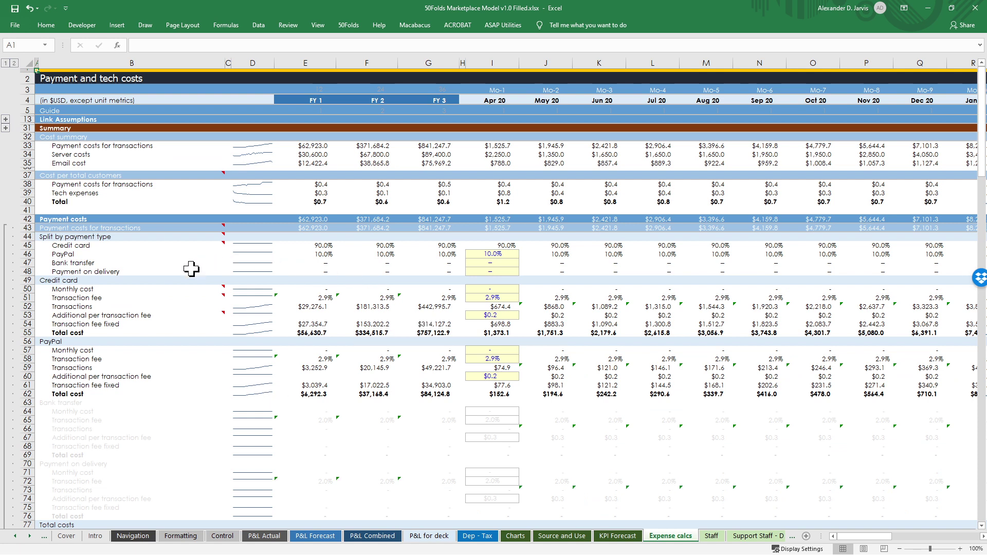
{"action": "left_click", "coordinate": [492, 262]}
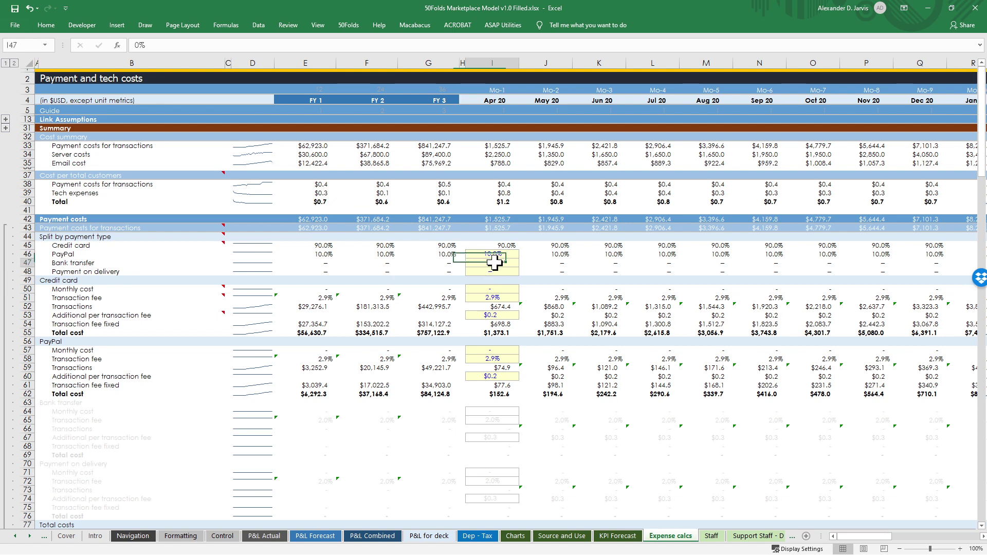
{"action": "type", "text": "10"}
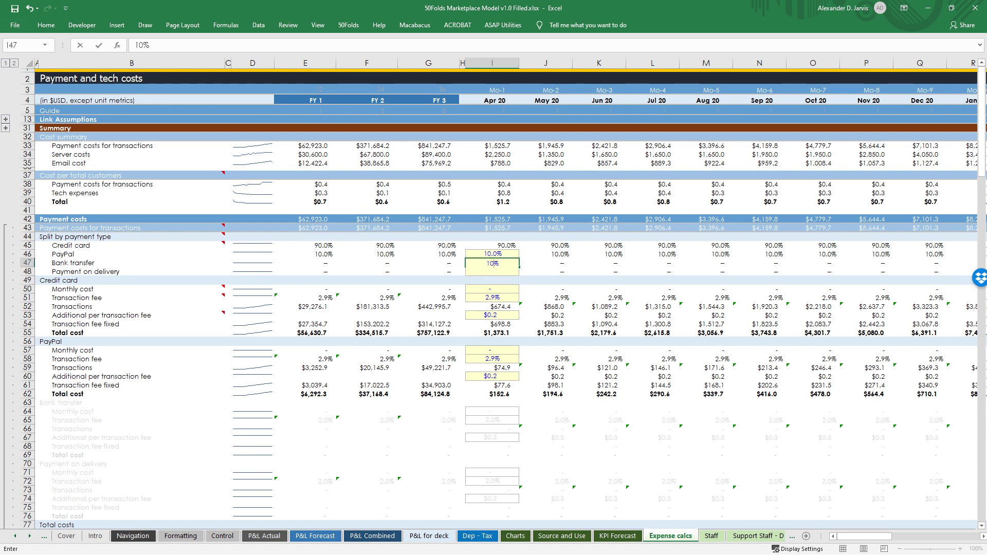
{"action": "key", "text": "Return"}
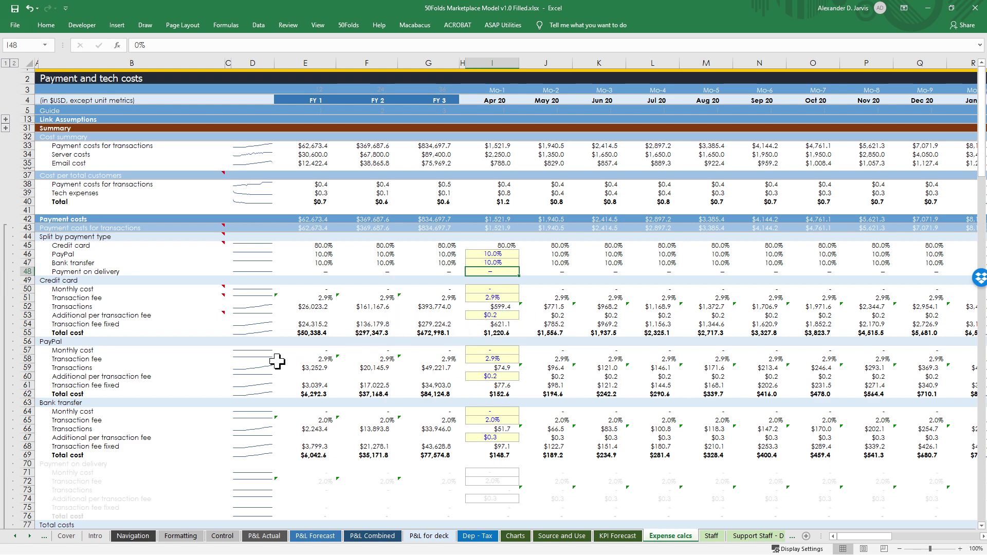
- Examine the bank transfer and total payment costs, and expand the Tech expenses rows to inspect the server and email cost assumptions
{"action": "left_click", "coordinate": [373, 438]}
{"action": "scroll", "coordinate": [571, 448], "scroll_direction": "down", "scroll_amount": 2}
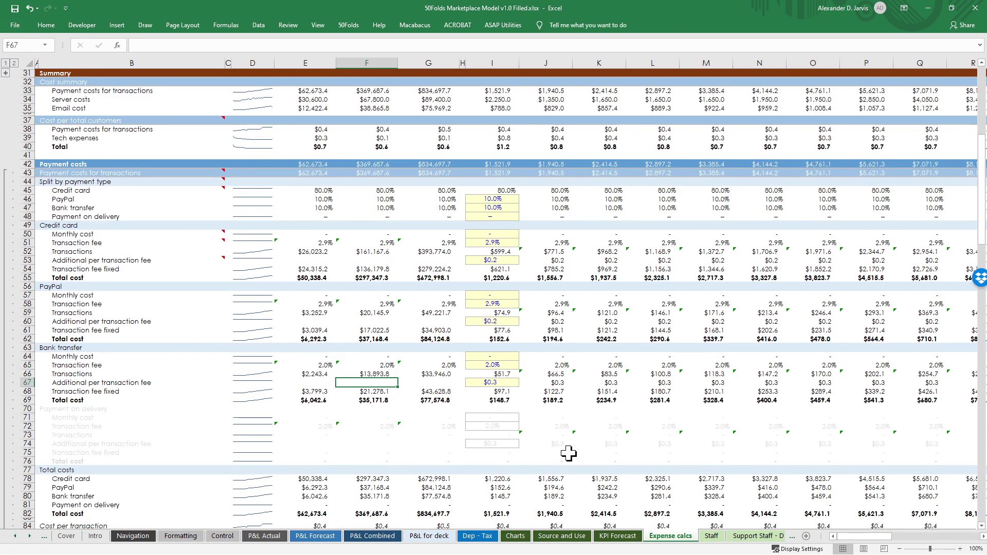
{"action": "scroll", "coordinate": [498, 479], "scroll_direction": "down", "scroll_amount": 4}
{"action": "left_click", "coordinate": [492, 440]}
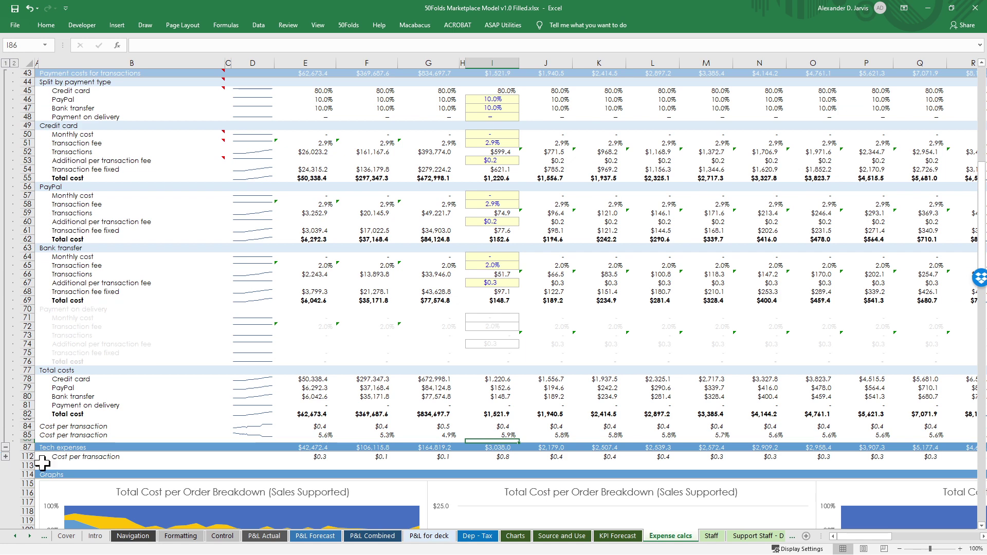
{"action": "left_click", "coordinate": [5, 456]}
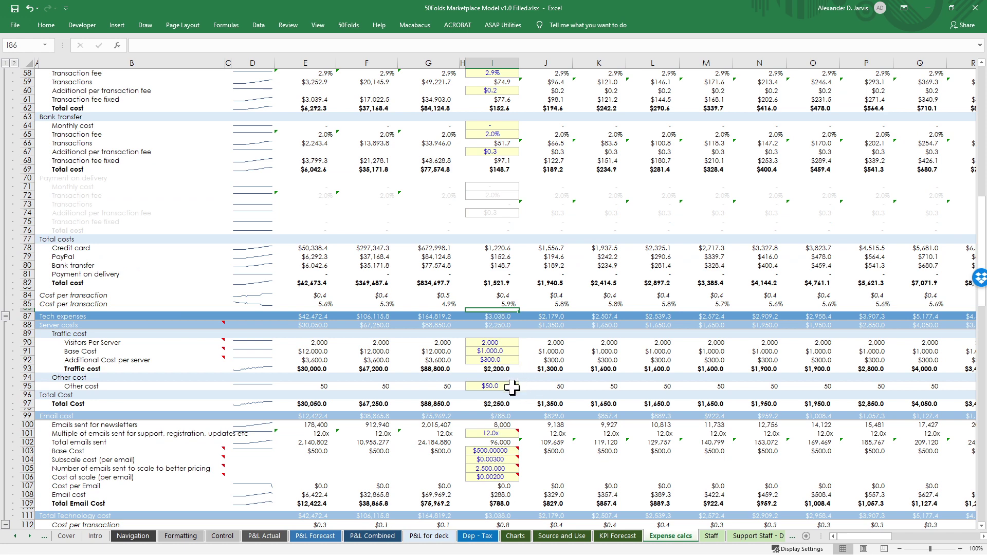
{"action": "left_click", "coordinate": [517, 363]}
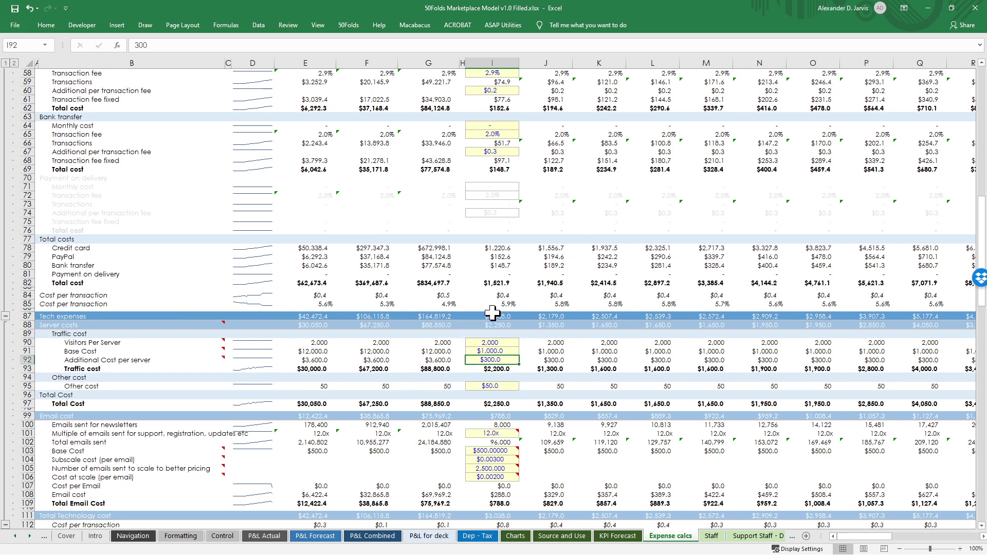
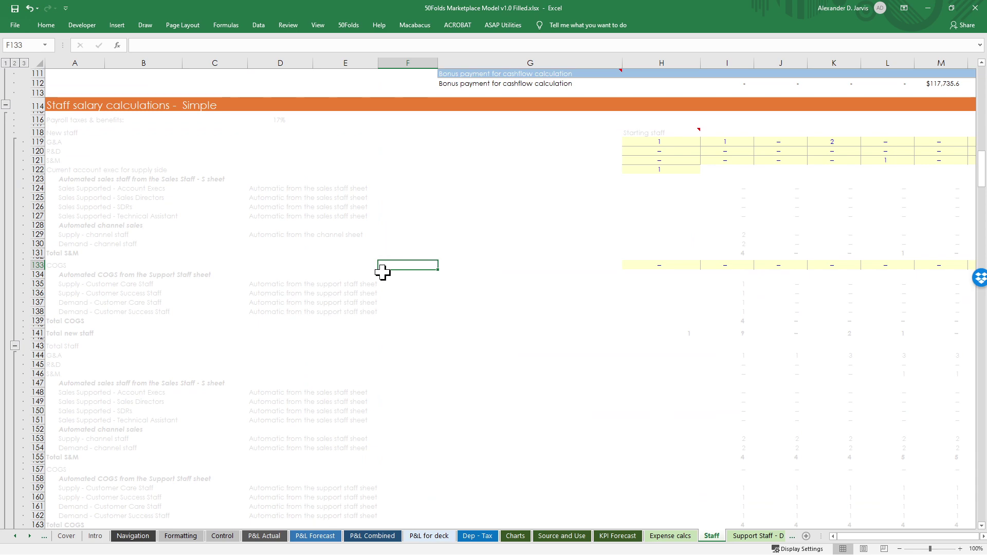
- Examine the detailed G&A salary assumptions on the Staff sheet, from start dates through salary increases, and the monthly salary formulas
{"action": "key", "text": "Page_Down"}
{"action": "key", "text": "Page_Down"}
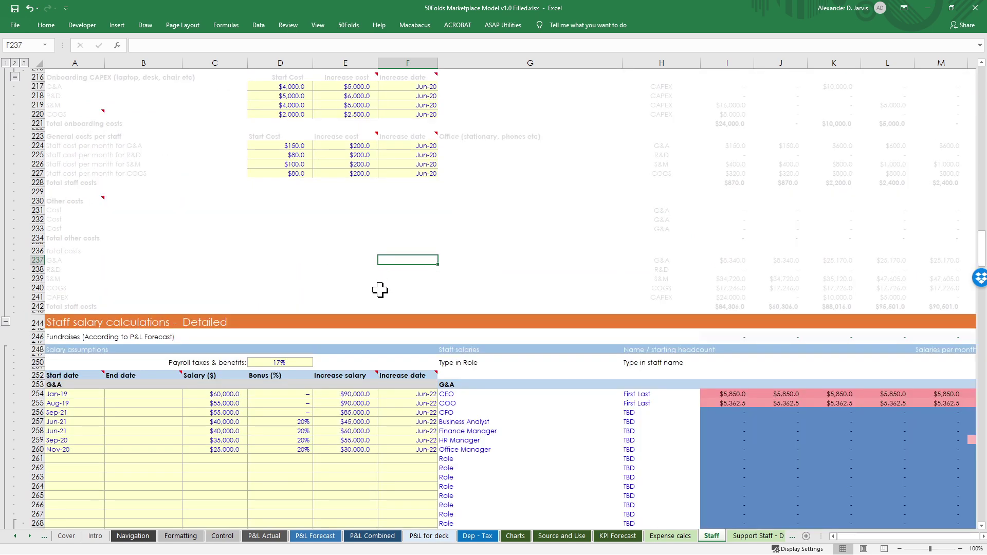
{"action": "scroll", "coordinate": [380, 290], "scroll_direction": "down", "scroll_amount": 4}
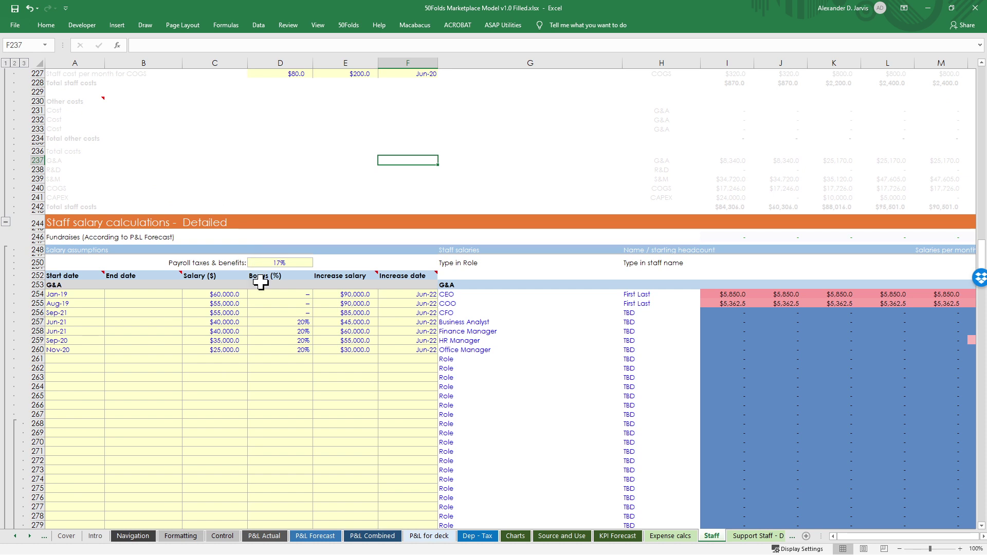
{"action": "left_click_drag", "start_coordinate": [50, 297], "coordinate": [75, 379]}
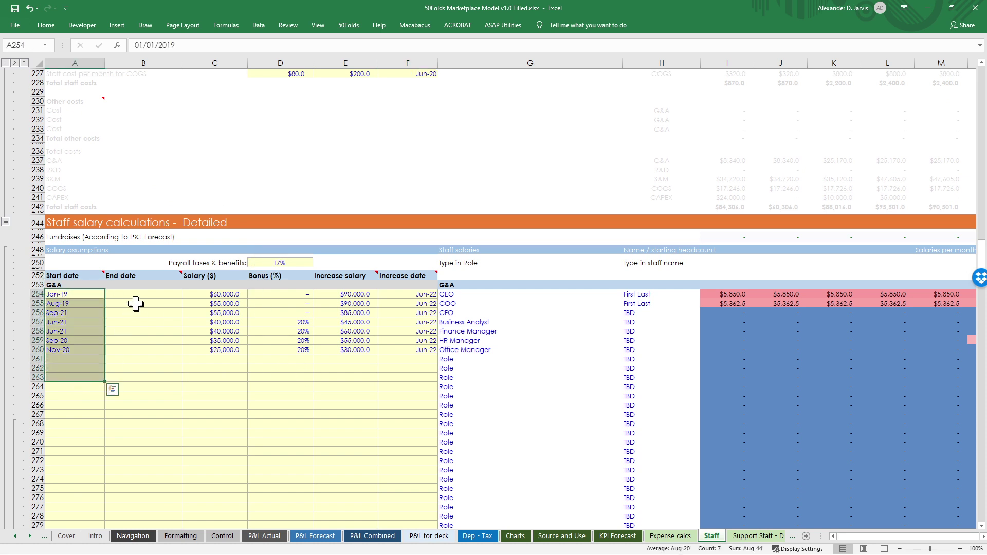
{"action": "left_click_drag", "start_coordinate": [139, 295], "coordinate": [146, 406]}
{"action": "left_click", "coordinate": [221, 294]}
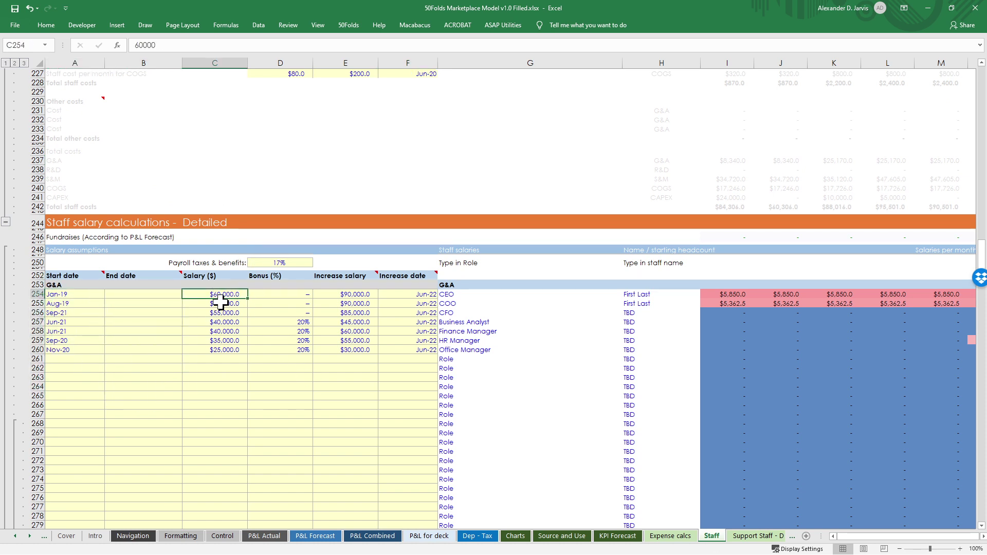
{"action": "left_click", "coordinate": [291, 312]}
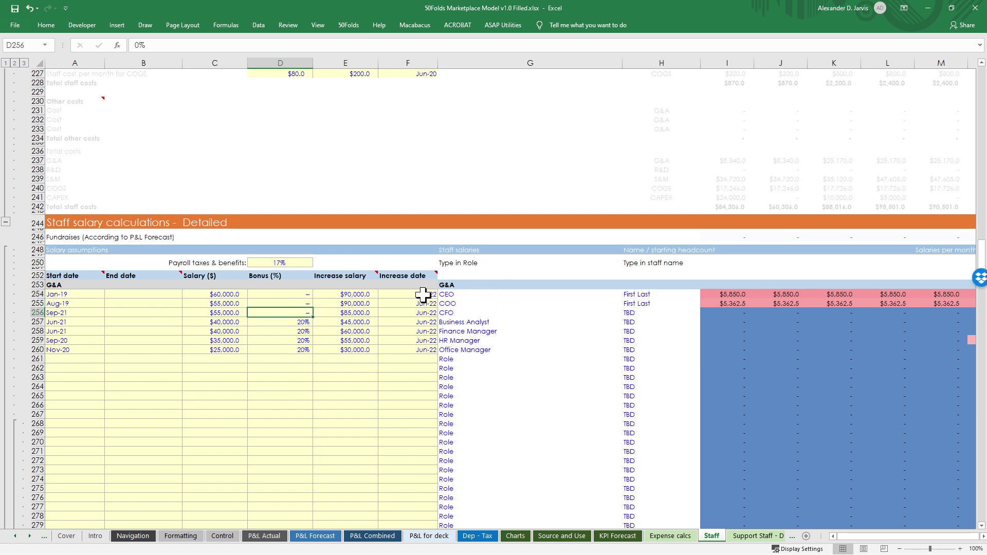
{"action": "left_click", "coordinate": [342, 294]}
{"action": "left_click_drag", "start_coordinate": [342, 294], "coordinate": [353, 350]}
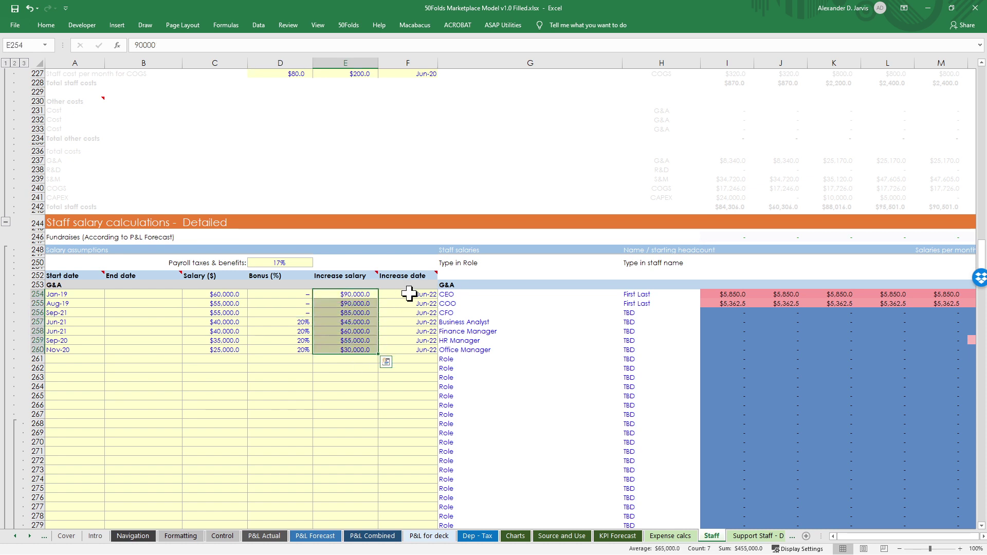
{"action": "left_click_drag", "start_coordinate": [403, 294], "coordinate": [408, 350]}
{"action": "left_click", "coordinate": [818, 295]}
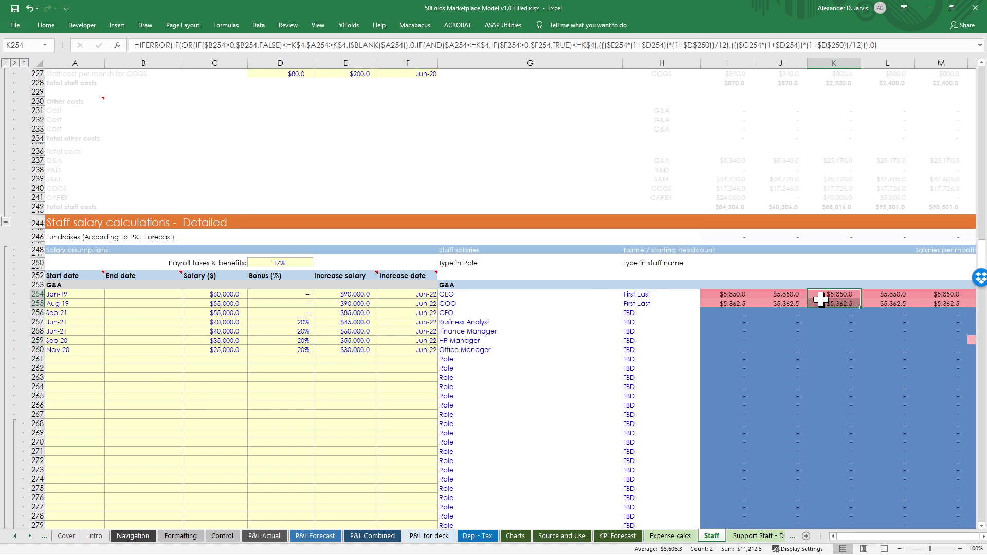
{"action": "left_click", "coordinate": [855, 323]}
- Review the Total G&A Salaries row across the forecast months
{"action": "scroll", "coordinate": [480, 338], "scroll_direction": "down", "scroll_amount": 6}
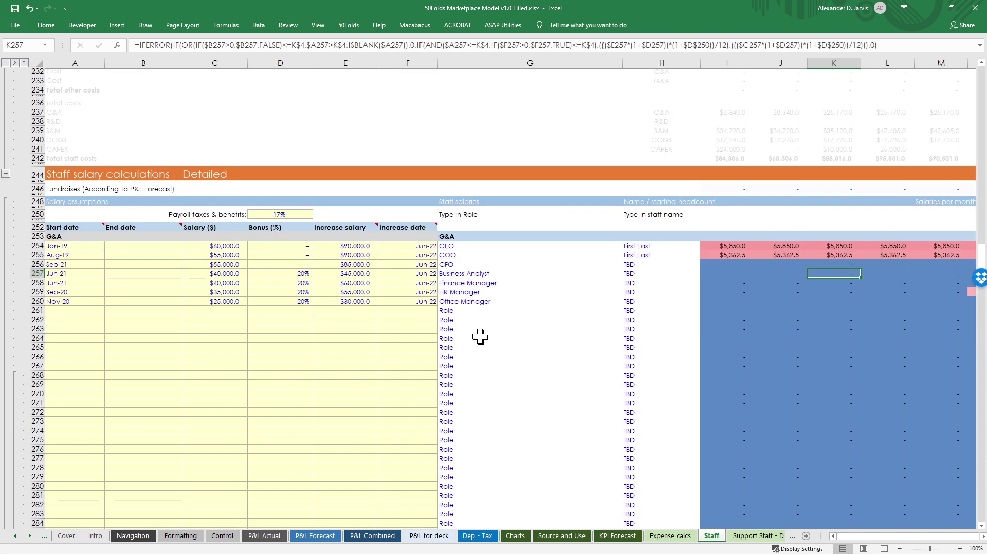
{"action": "scroll", "coordinate": [480, 340], "scroll_direction": "down", "scroll_amount": 3}
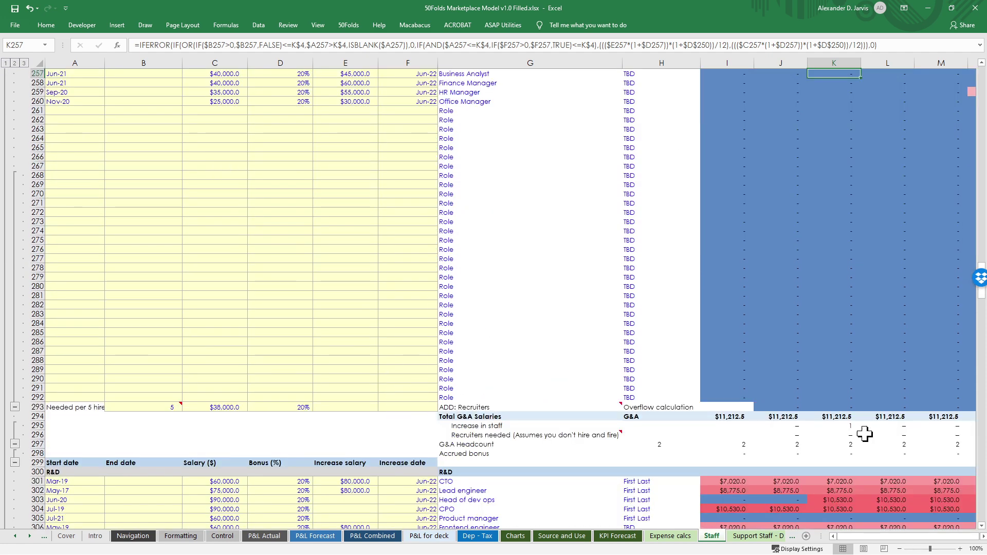
{"action": "left_click", "coordinate": [834, 416]}
{"action": "key", "text": "Right"}
{"action": "key", "text": "Right"}
{"action": "key", "text": "Right"}
{"action": "key", "text": "Right"}
{"action": "key", "text": "Right"}
{"action": "key", "text": "Right"}
{"action": "key", "text": "Right"}
{"action": "key", "text": "Right"}
{"action": "key", "text": "Right"}
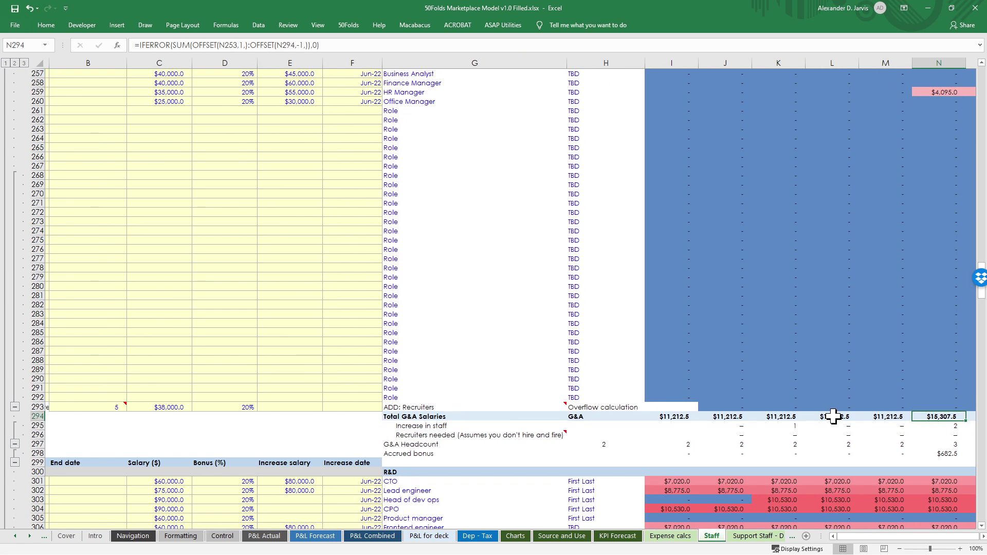
{"action": "key", "text": "Left"}
{"action": "key", "text": "Left"}
{"action": "key", "text": "Left"}
{"action": "key", "text": "Left"}
{"action": "key", "text": "Left"}
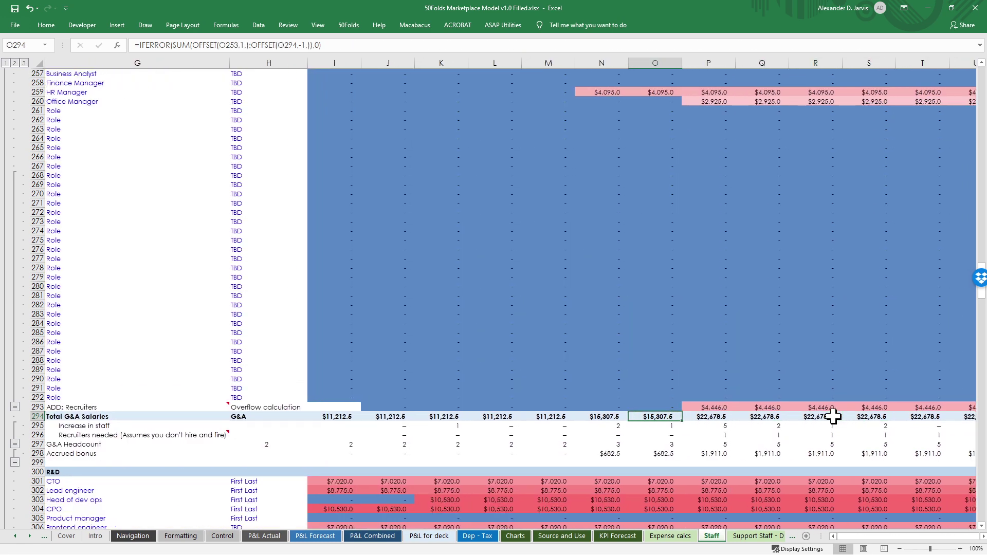
- Inspect the increase in staff and ADD: Recruiters formulas for G&A, along with the hires-per-recruiter assumption
{"action": "key", "text": "Right"}
{"action": "key", "text": "Down"}
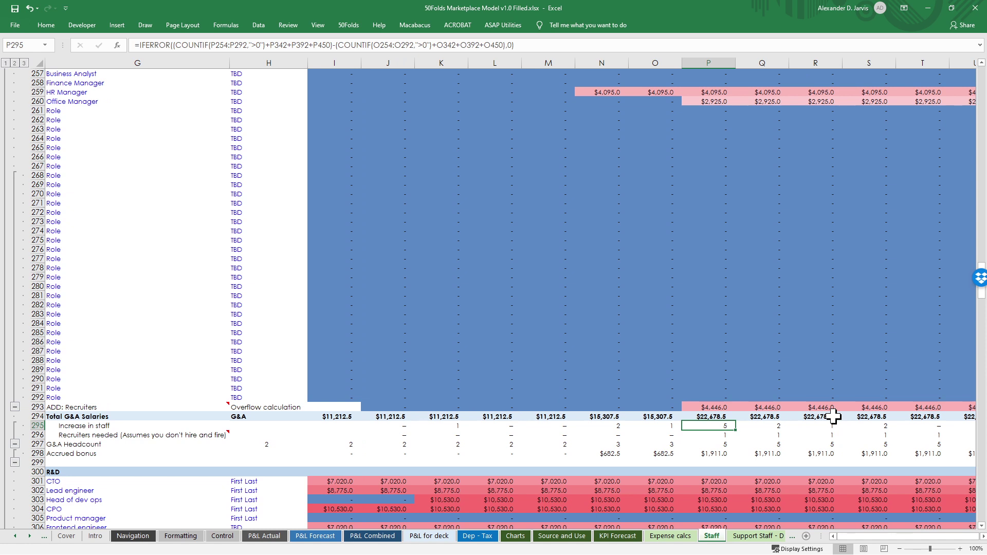
{"action": "key", "text": "Up"}
{"action": "key", "text": "Up"}
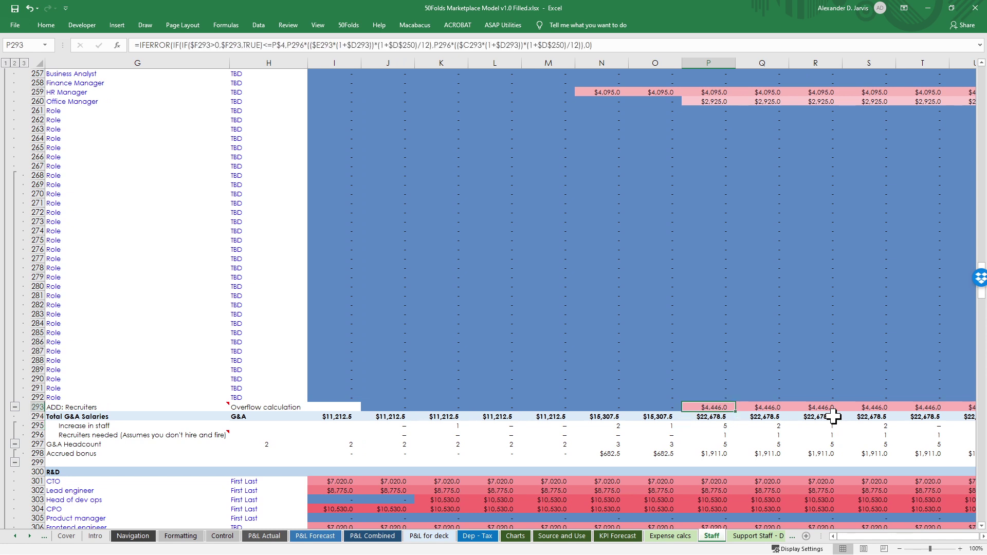
{"action": "key", "text": "Home"}
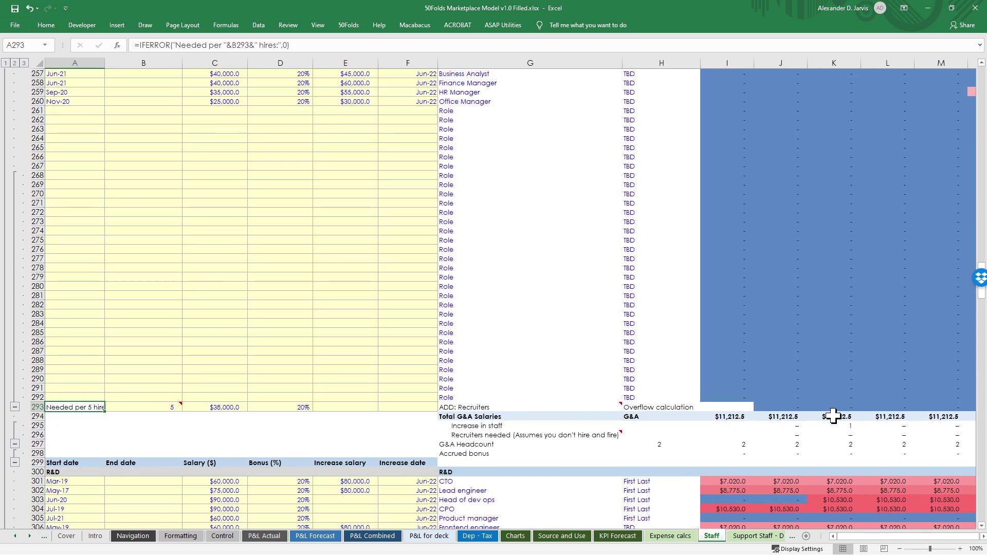
- Examine the detailed R&D roles and the Sales & Marketing roles, including the Account exec - Supply title
{"action": "scroll", "coordinate": [542, 356], "scroll_direction": "down", "scroll_amount": 6}
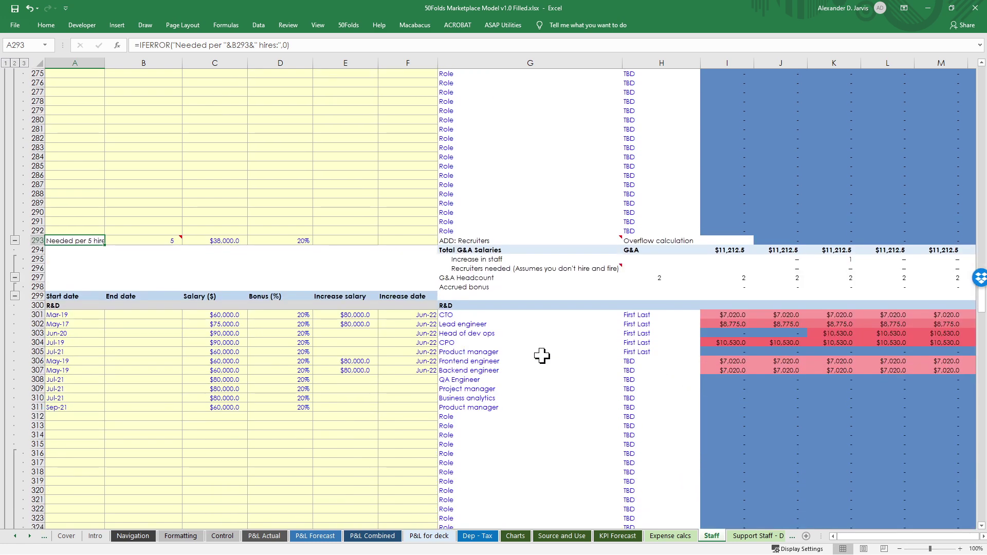
{"action": "scroll", "coordinate": [579, 347], "scroll_direction": "down", "scroll_amount": 8}
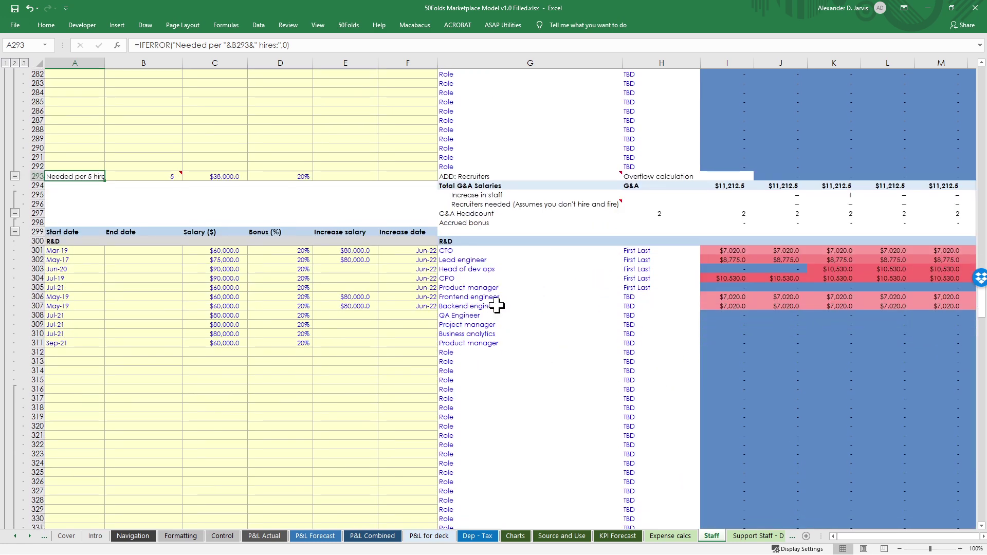
{"action": "scroll", "coordinate": [497, 306], "scroll_direction": "down", "scroll_amount": 10}
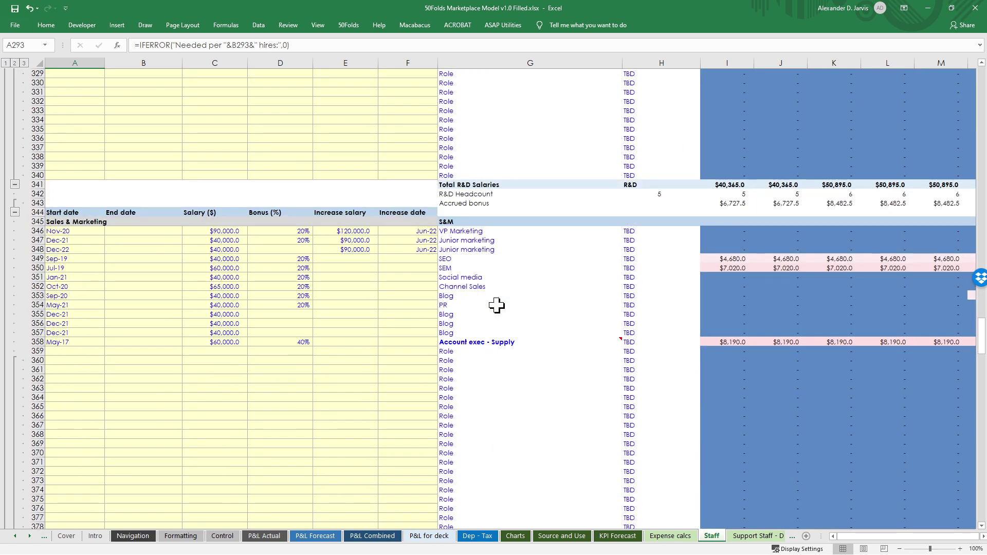
{"action": "scroll", "coordinate": [497, 305], "scroll_direction": "down", "scroll_amount": 2}
{"action": "left_click", "coordinate": [454, 287]}
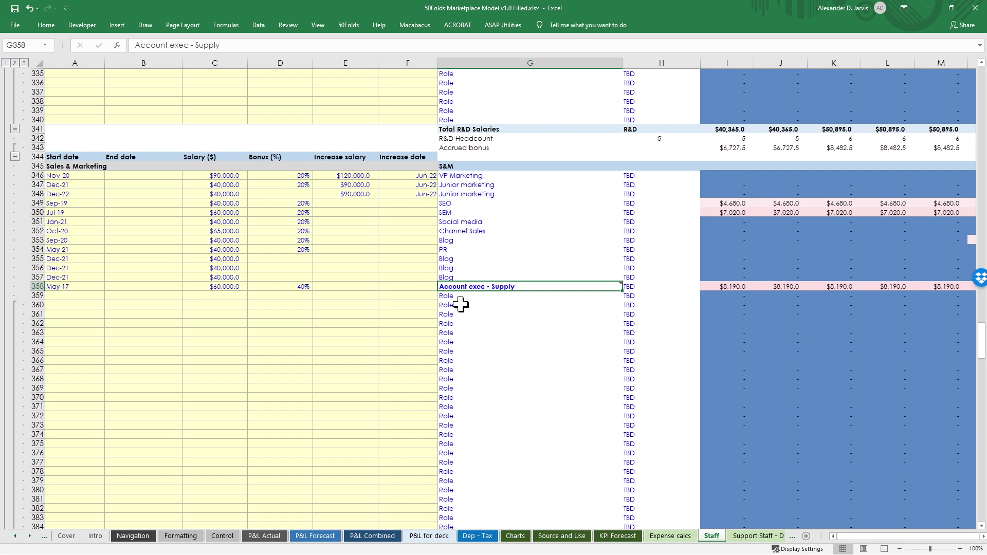
- Examine the calculated sales and channel staff rows in S&M and the calculated customer support staff in COGS
{"action": "scroll", "coordinate": [460, 304], "scroll_direction": "down", "scroll_amount": 8}
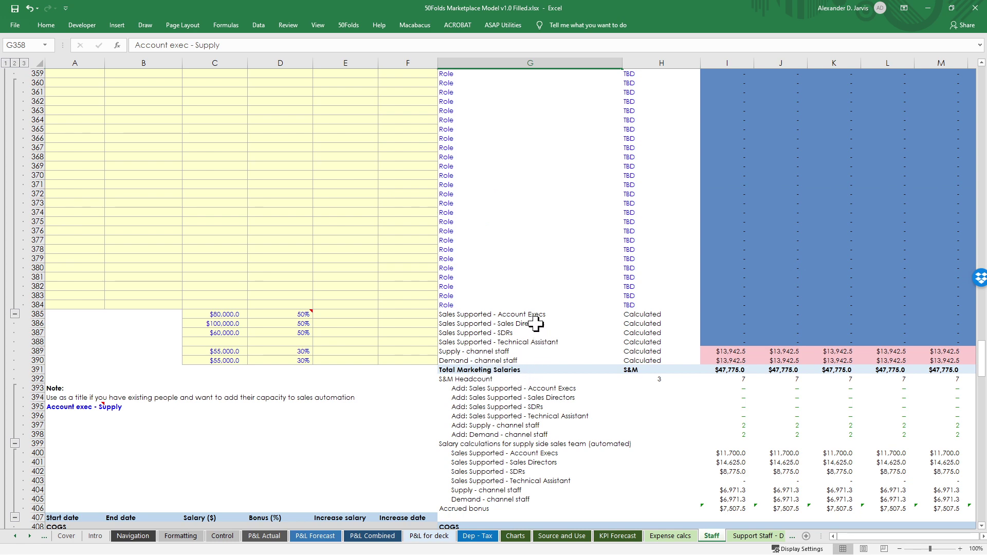
{"action": "left_click", "coordinate": [506, 350]}
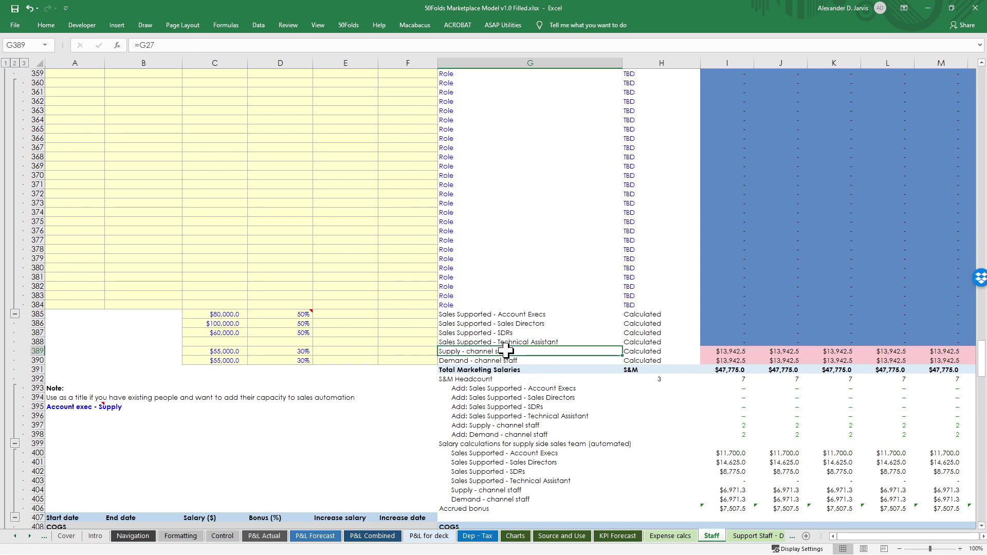
{"action": "scroll", "coordinate": [505, 350], "scroll_direction": "down", "scroll_amount": 10}
{"action": "scroll", "coordinate": [505, 350], "scroll_direction": "down", "scroll_amount": 8}
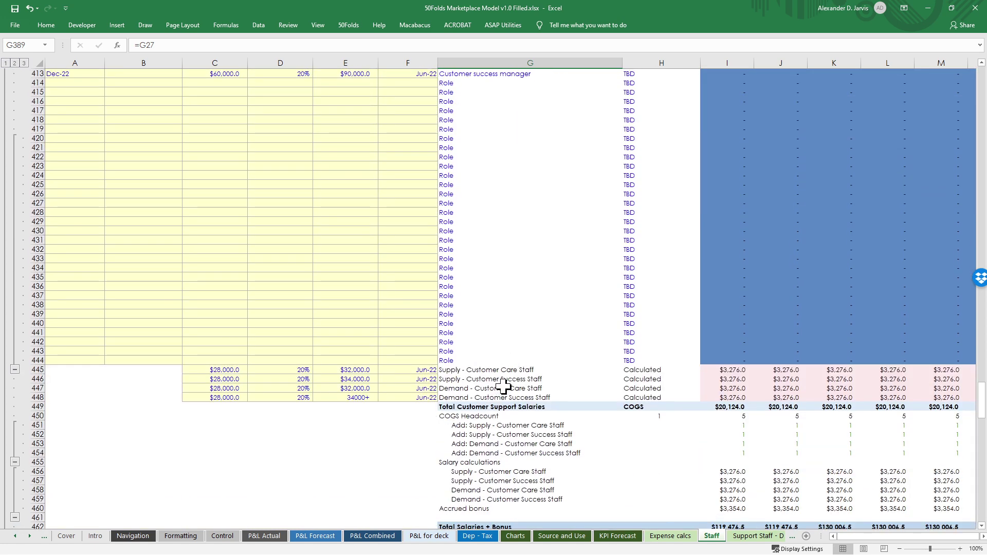
- Review the staff related costs and their expense categories, including the category choices for Office rent & utilities, down to the summary costs
{"action": "scroll", "coordinate": [508, 379], "scroll_direction": "down", "scroll_amount": 12}
{"action": "scroll", "coordinate": [509, 379], "scroll_direction": "down", "scroll_amount": 2}
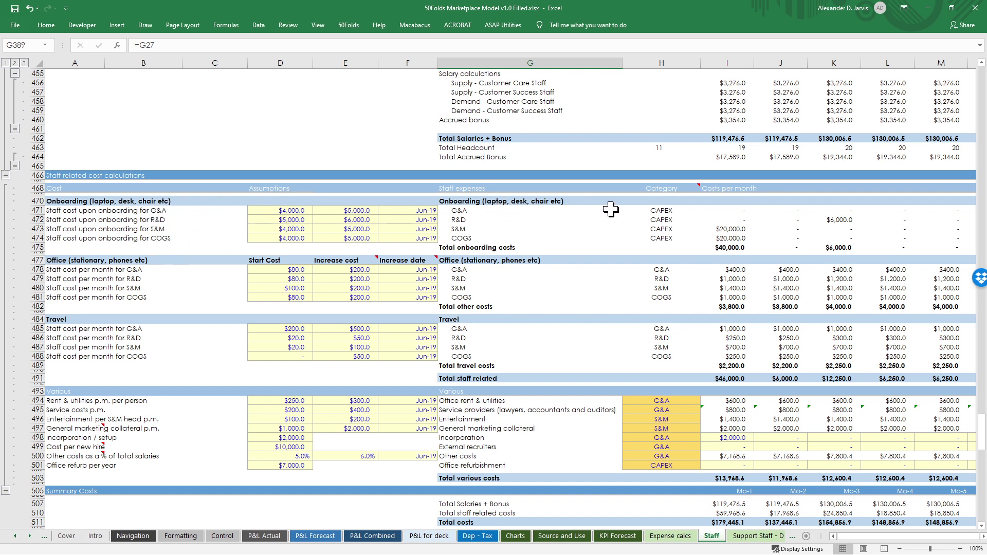
{"action": "left_click_drag", "start_coordinate": [654, 211], "coordinate": [658, 249]}
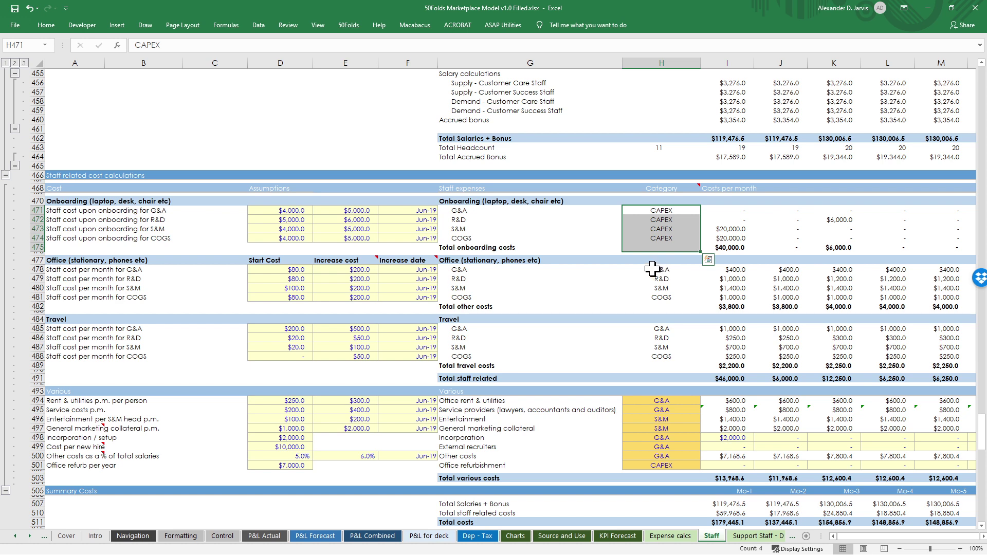
{"action": "left_click_drag", "start_coordinate": [662, 329], "coordinate": [662, 357]}
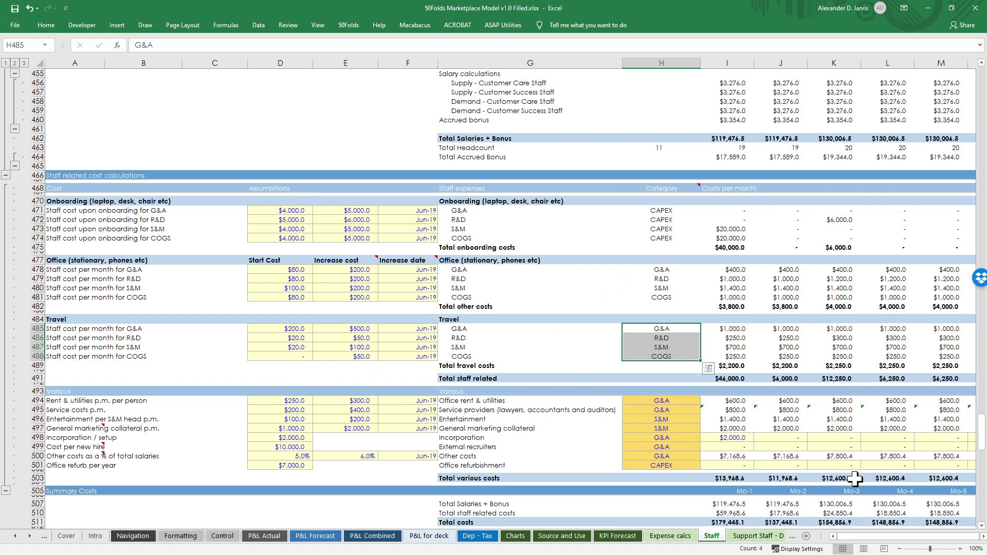
{"action": "left_click", "coordinate": [661, 401]}
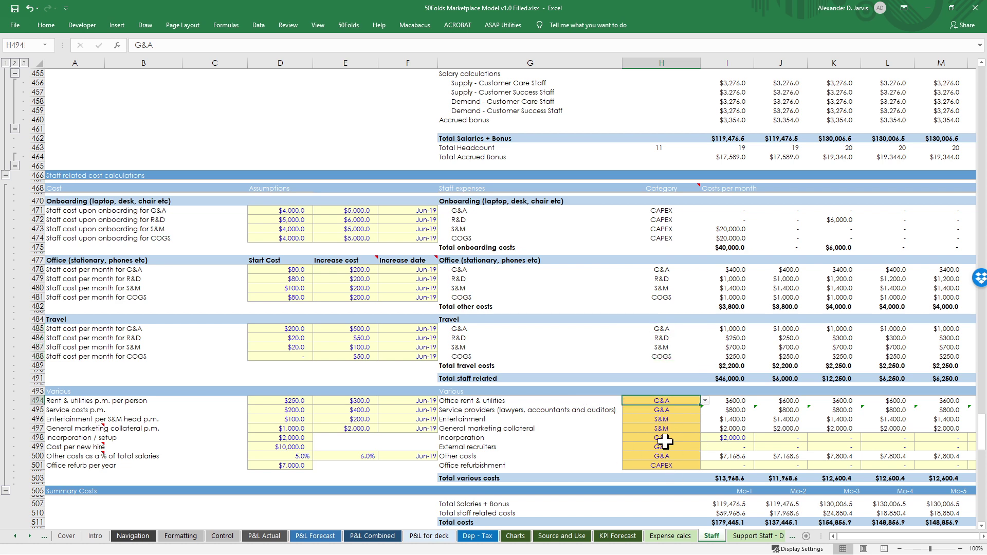
{"action": "key", "text": "alt+Down"}
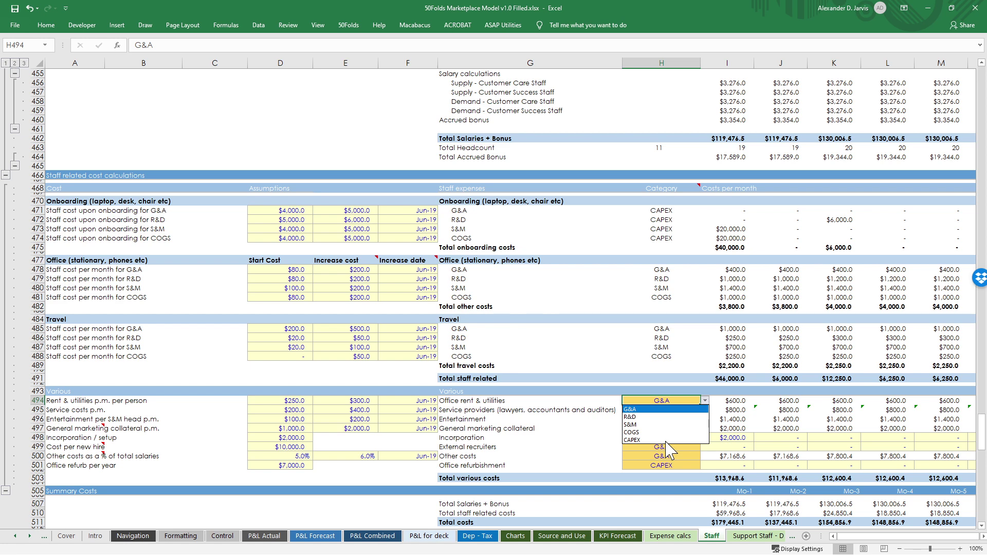
{"action": "key", "text": "Escape"}
{"action": "left_click", "coordinate": [576, 428]}
{"action": "scroll", "coordinate": [576, 429], "scroll_direction": "down", "scroll_amount": 6}
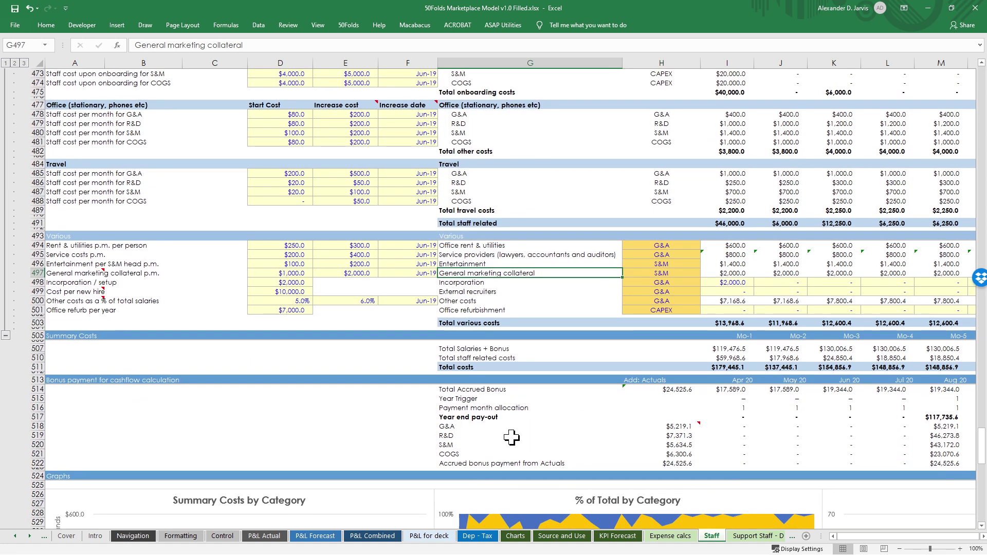
- Set the Staff sheet option to Simple on the Control sheet and return to the Staff sheet
{"action": "left_click", "coordinate": [222, 536]}
{"action": "left_click", "coordinate": [239, 130]}
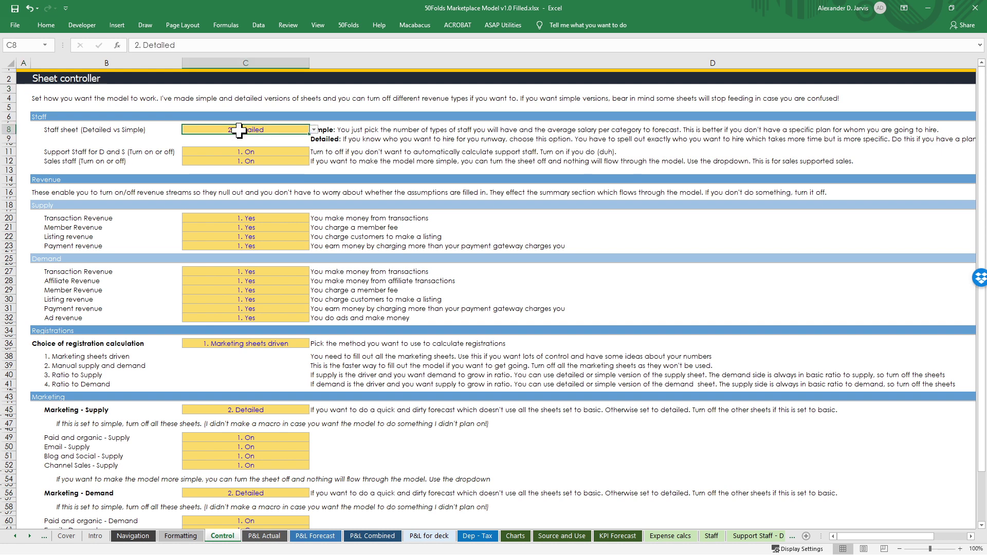
{"action": "key", "text": "alt+Down"}
{"action": "key", "text": "Escape"}
{"action": "left_click", "coordinate": [712, 535]}
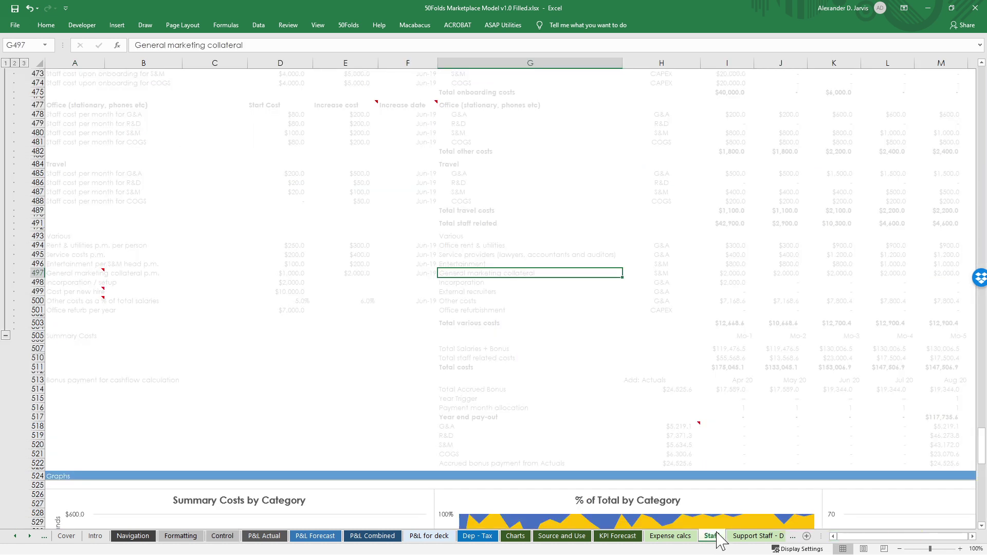
- Examine the simple staff salary section's payroll tax input, new staff entries, automated sales and support staff, and total staff
{"action": "left_click", "coordinate": [431, 292]}
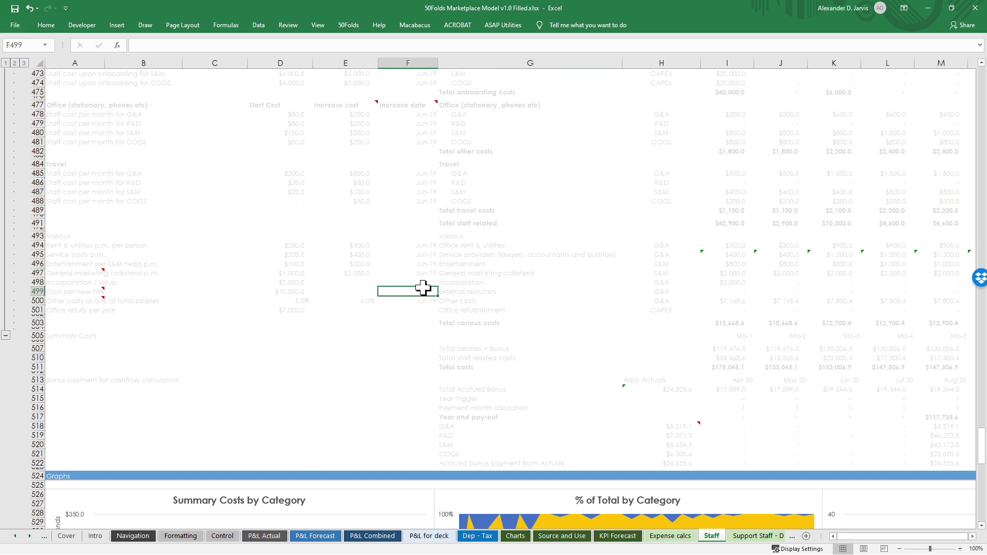
{"action": "key", "text": "ctrl+Home"}
{"action": "scroll", "coordinate": [459, 282], "scroll_direction": "down", "scroll_amount": 20}
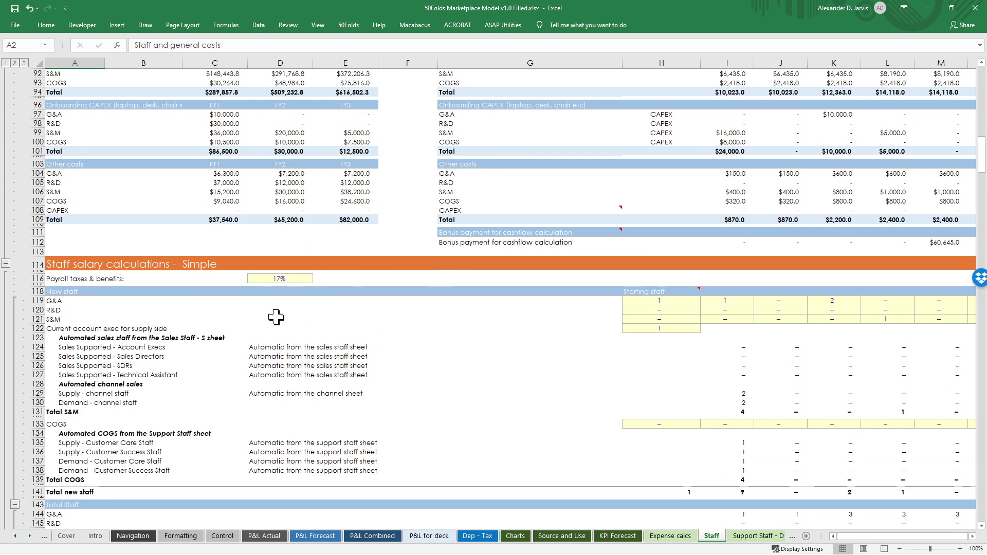
{"action": "left_click", "coordinate": [273, 271]}
{"action": "scroll", "coordinate": [491, 271], "scroll_direction": "down", "scroll_amount": 2}
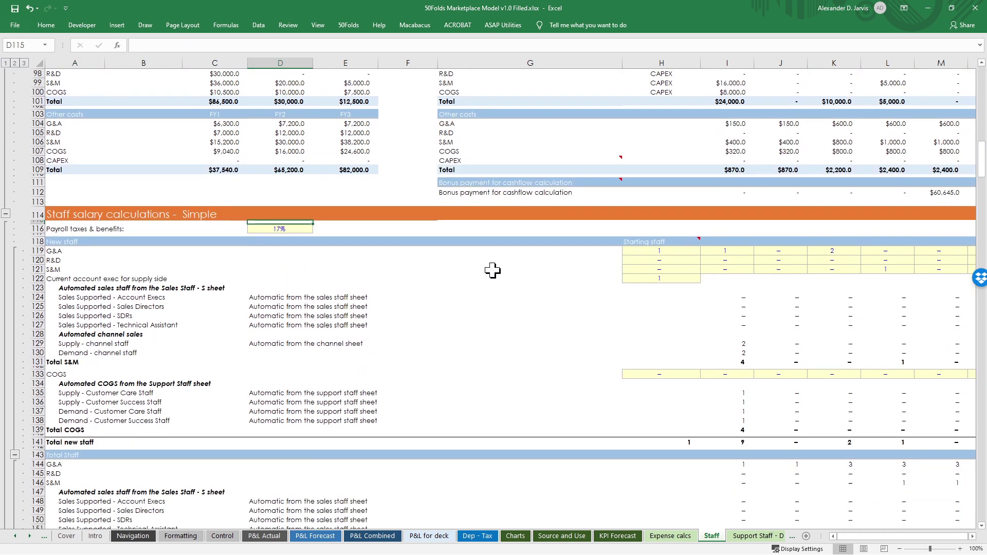
{"action": "left_click_drag", "start_coordinate": [652, 249], "coordinate": [909, 274]}
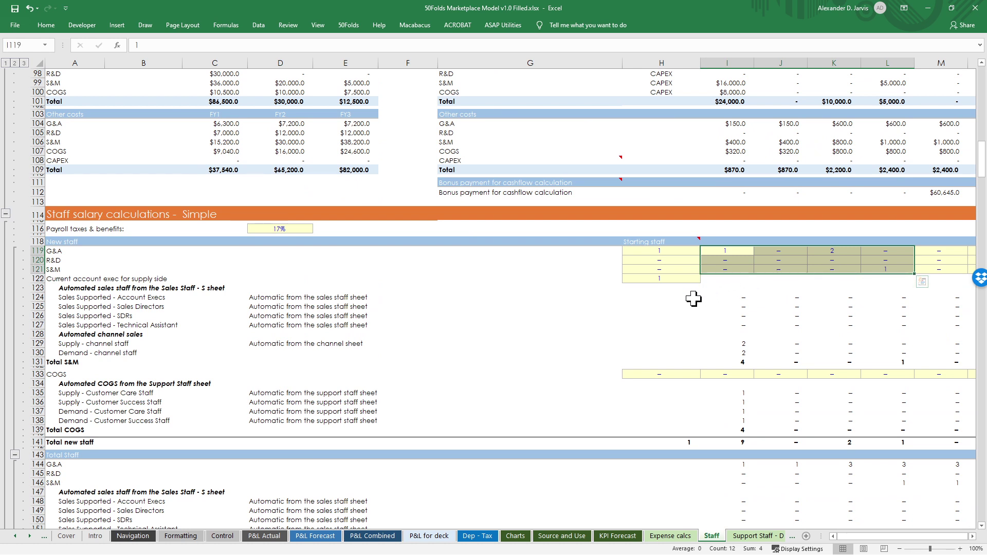
{"action": "left_click_drag", "start_coordinate": [727, 298], "coordinate": [754, 362]}
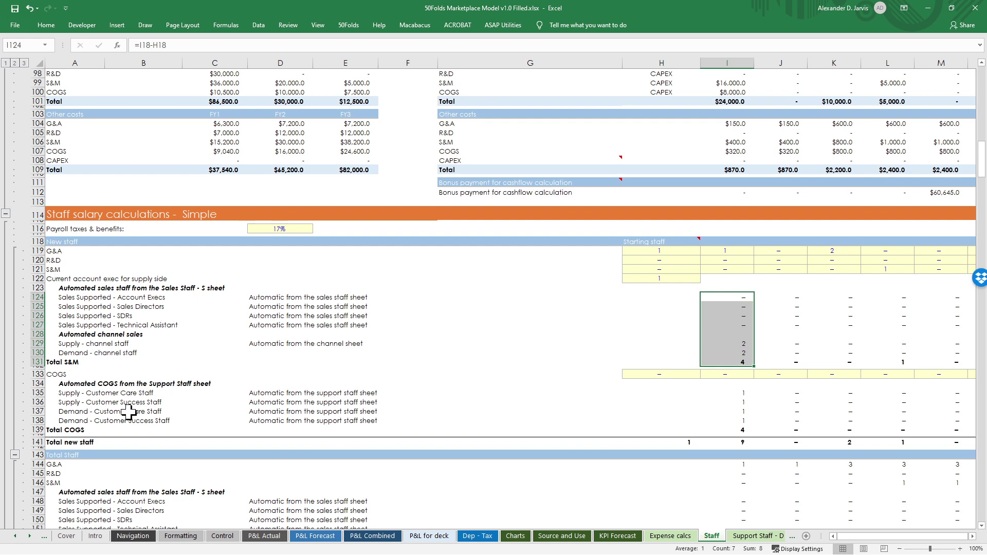
{"action": "scroll", "coordinate": [806, 349], "scroll_direction": "down", "scroll_amount": 8}
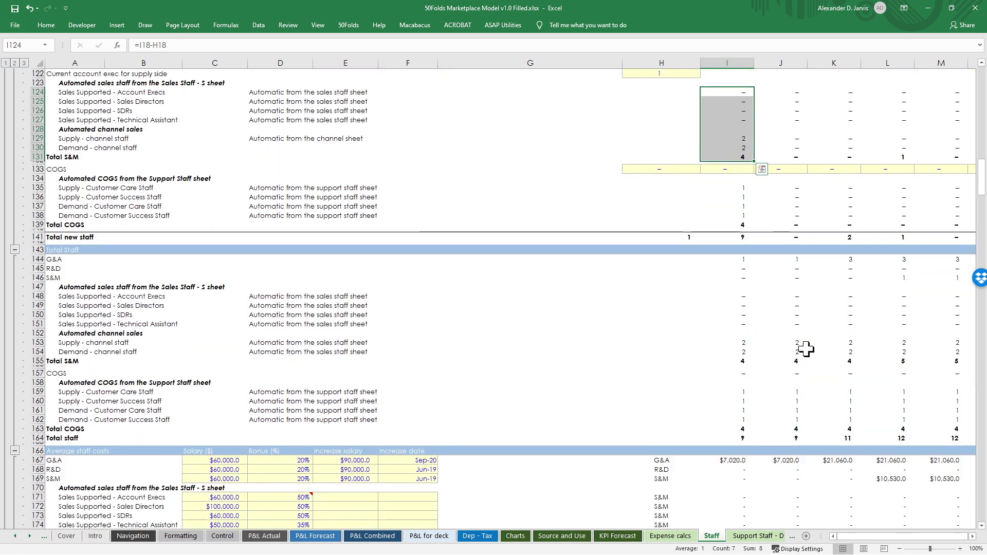
- Review the Staff sheet's simple-mode total staff, average staff costs and bonus calculations
{"action": "scroll", "coordinate": [648, 434], "scroll_direction": "down", "scroll_amount": 8}
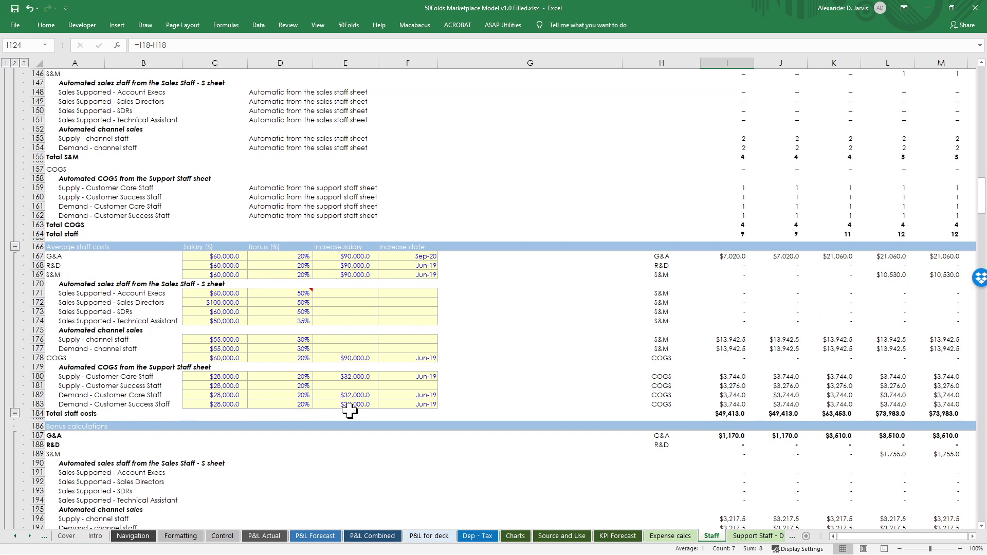
{"action": "scroll", "coordinate": [442, 360], "scroll_direction": "down", "scroll_amount": 10}
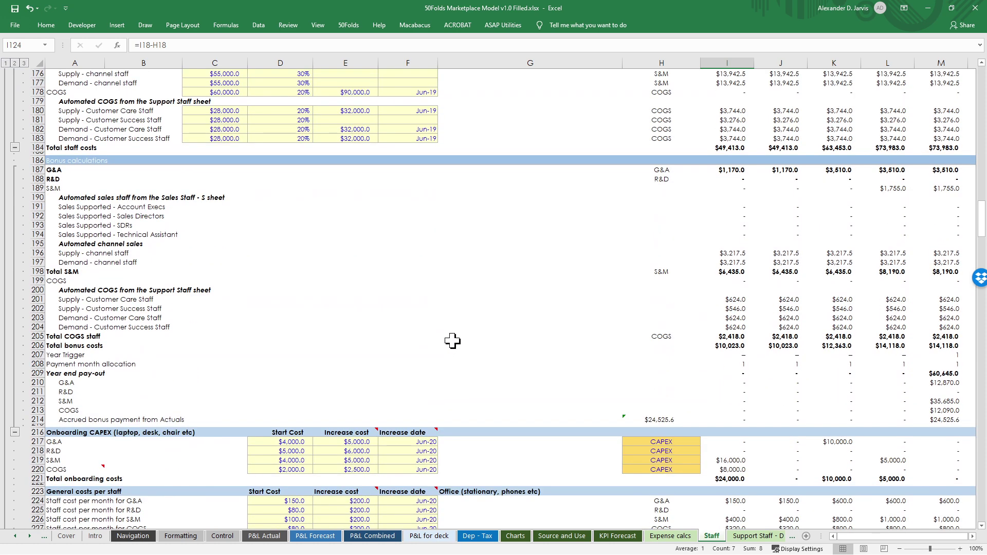
{"action": "scroll", "coordinate": [452, 341], "scroll_direction": "down", "scroll_amount": 6}
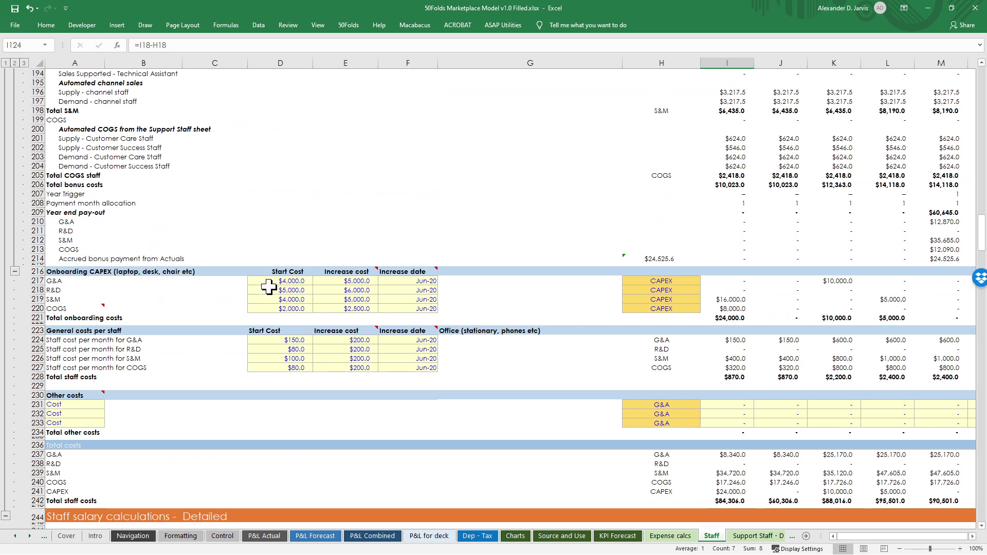
- Examine the onboarding CAPEX inputs and their expense categories, the general costs per staff, and the Other costs section
{"action": "left_click_drag", "start_coordinate": [271, 282], "coordinate": [392, 308]}
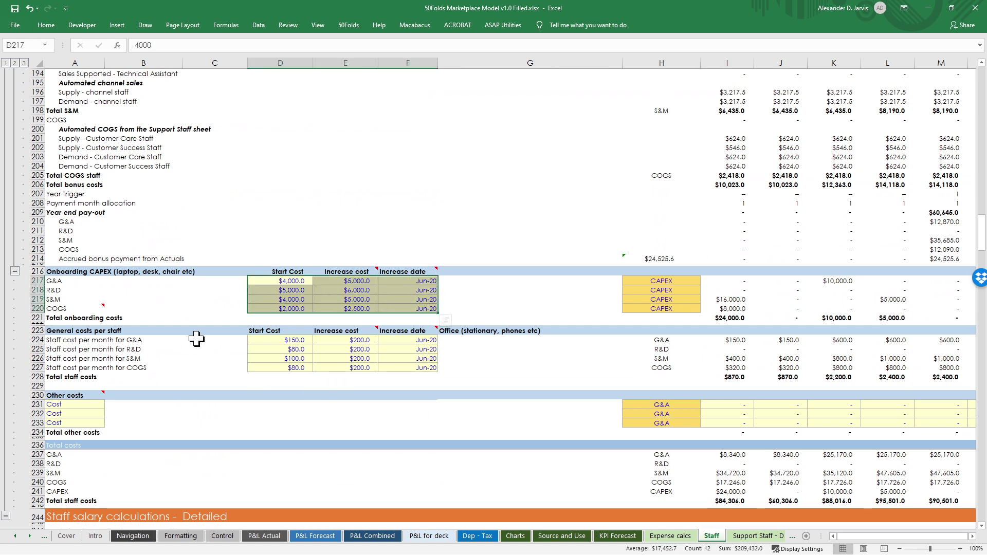
{"action": "left_click", "coordinate": [363, 349]}
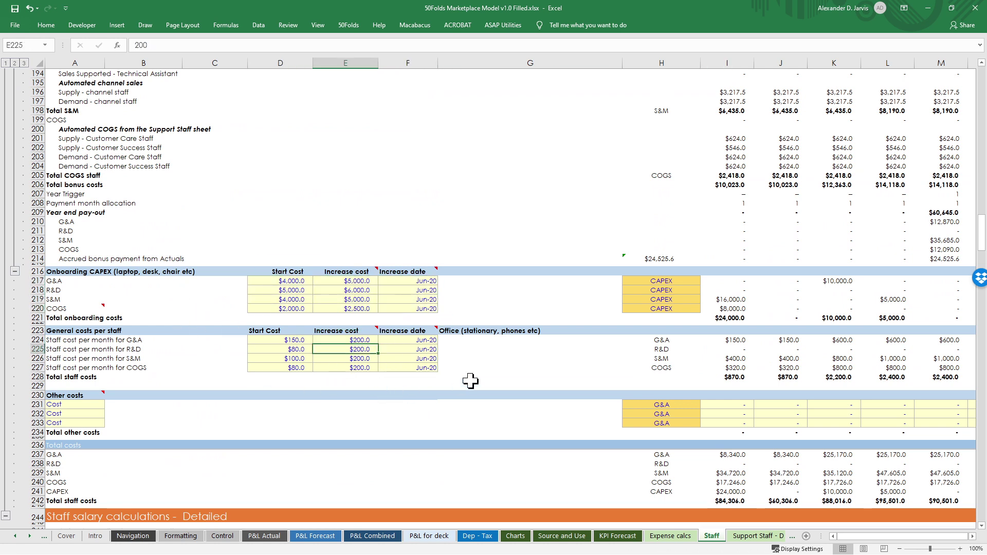
{"action": "left_click_drag", "start_coordinate": [663, 290], "coordinate": [663, 308]}
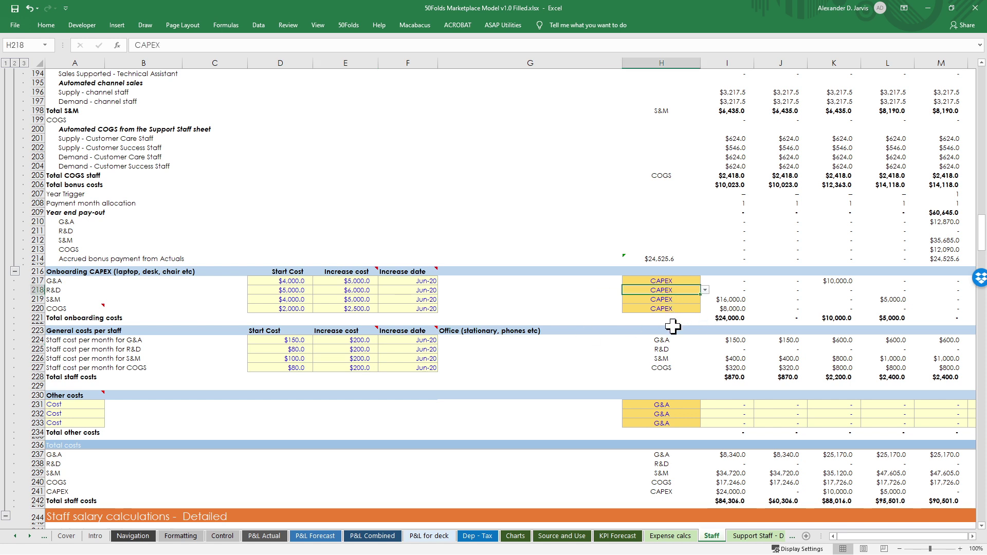
{"action": "key", "text": "shift+Up"}
{"action": "left_click", "coordinate": [683, 396]}
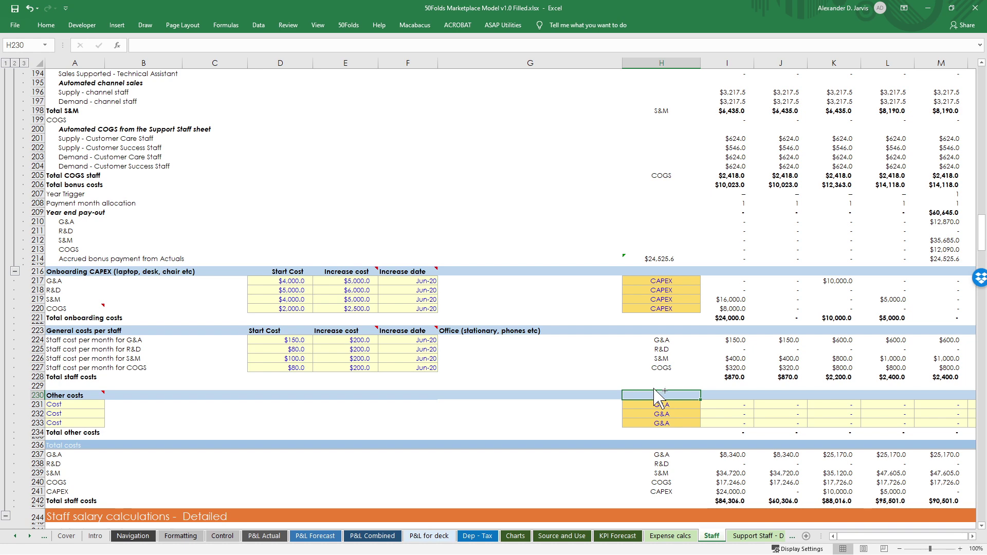
- Open the Support Staff - D & S sheet, expand all its row groups, and review the link assumptions and summary
{"action": "key", "text": "ctrl+Page_Down"}
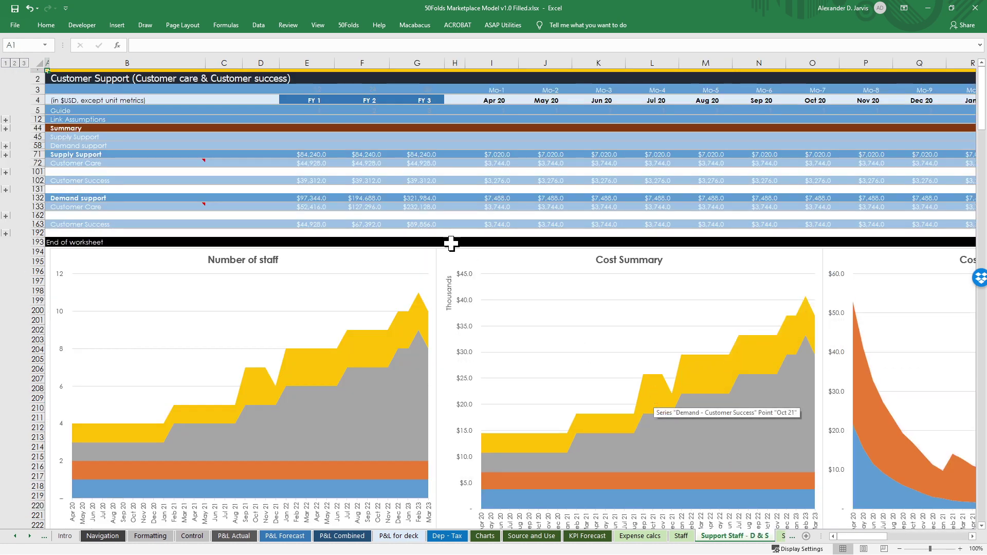
{"action": "left_click", "coordinate": [24, 62]}
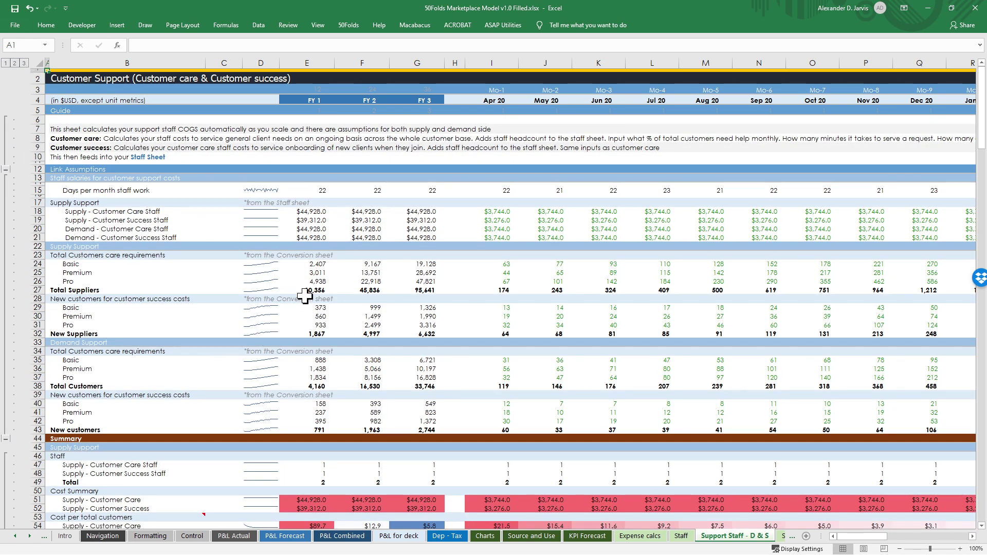
{"action": "left_click", "coordinate": [460, 308]}
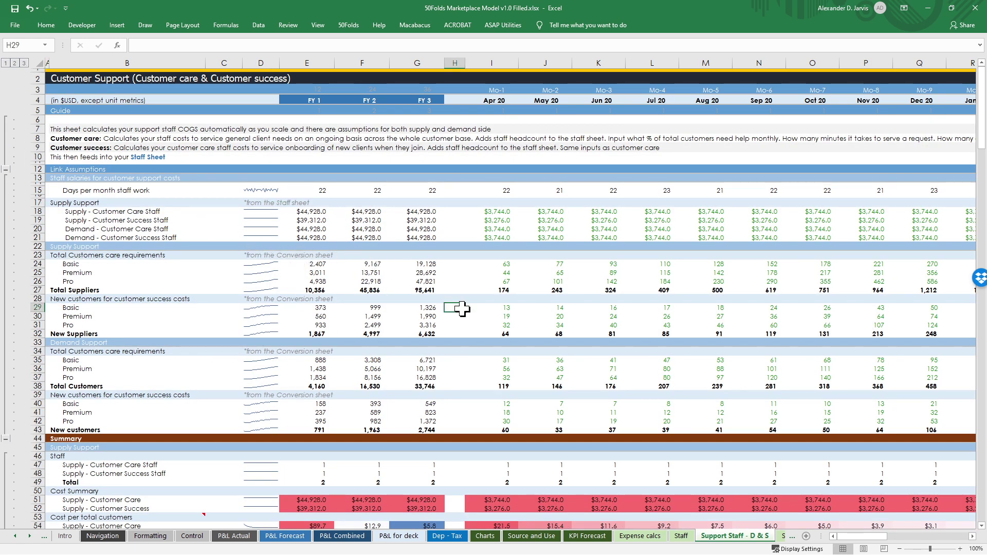
{"action": "scroll", "coordinate": [462, 309], "scroll_direction": "down", "scroll_amount": 18}
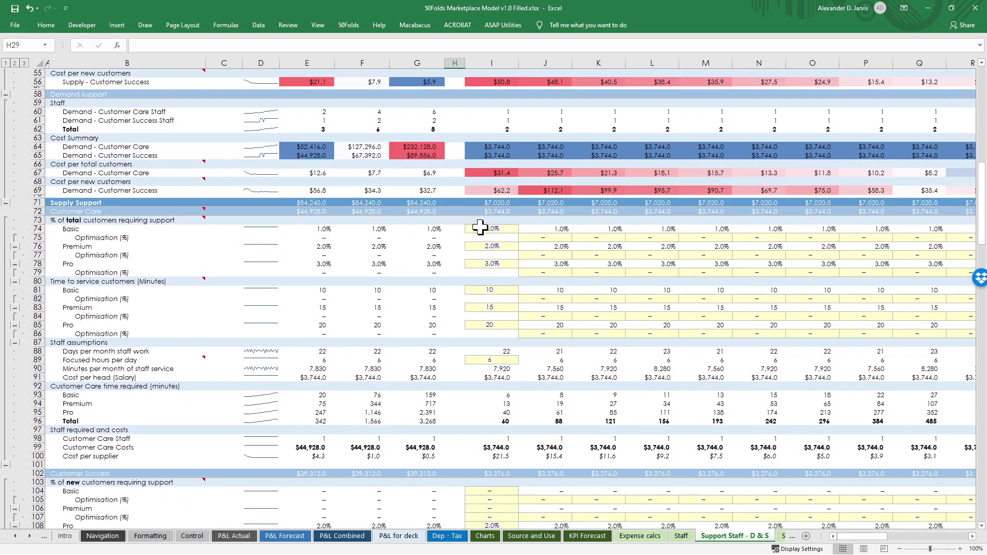
- Examine the supply and demand support assumptions: share of customers requiring support, service minutes, focused hours, and resulting staff and costs
{"action": "left_click", "coordinate": [95, 220]}
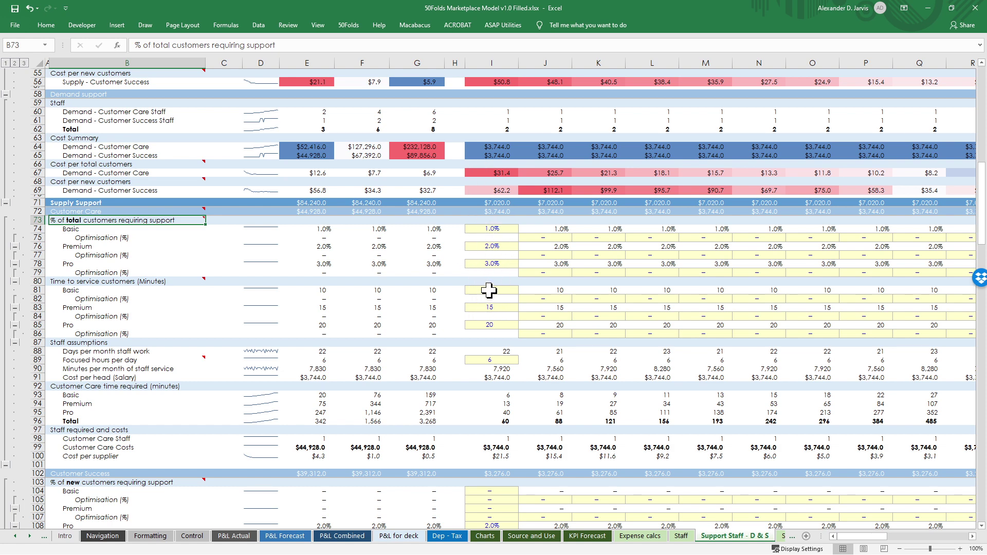
{"action": "left_click_drag", "start_coordinate": [489, 291], "coordinate": [498, 325]}
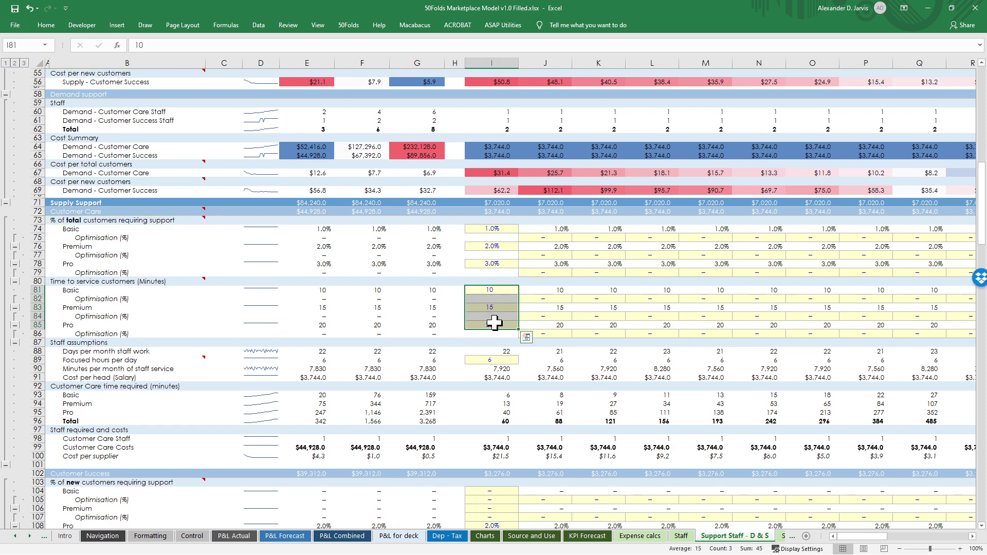
{"action": "left_click", "coordinate": [491, 361]}
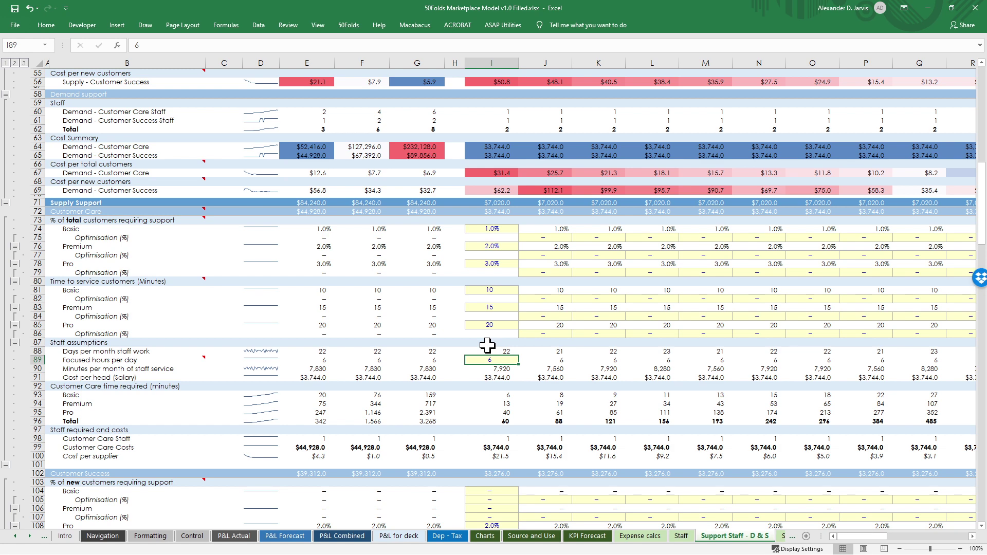
{"action": "scroll", "coordinate": [486, 345], "scroll_direction": "down", "scroll_amount": 4}
{"action": "scroll", "coordinate": [479, 349], "scroll_direction": "down", "scroll_amount": 4}
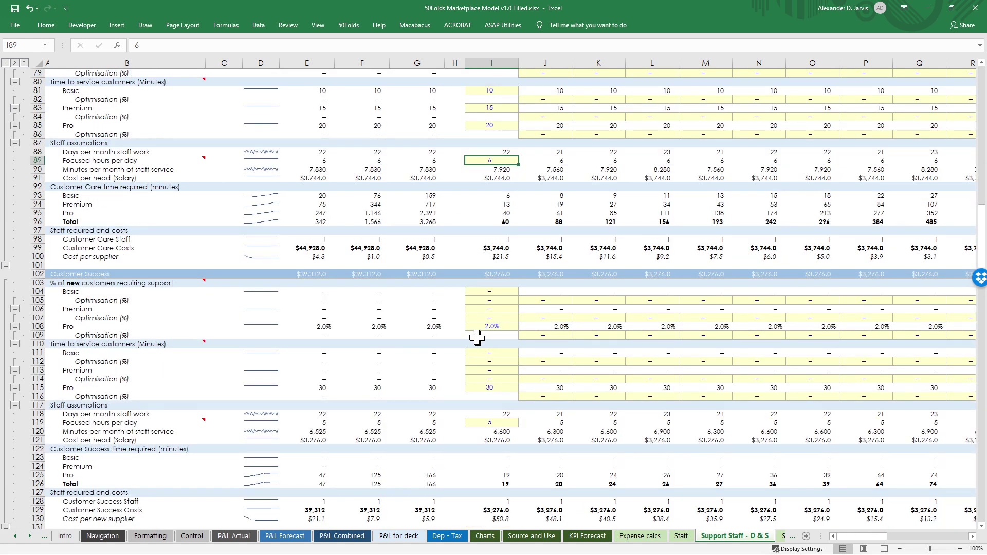
{"action": "scroll", "coordinate": [482, 322], "scroll_direction": "down", "scroll_amount": 10}
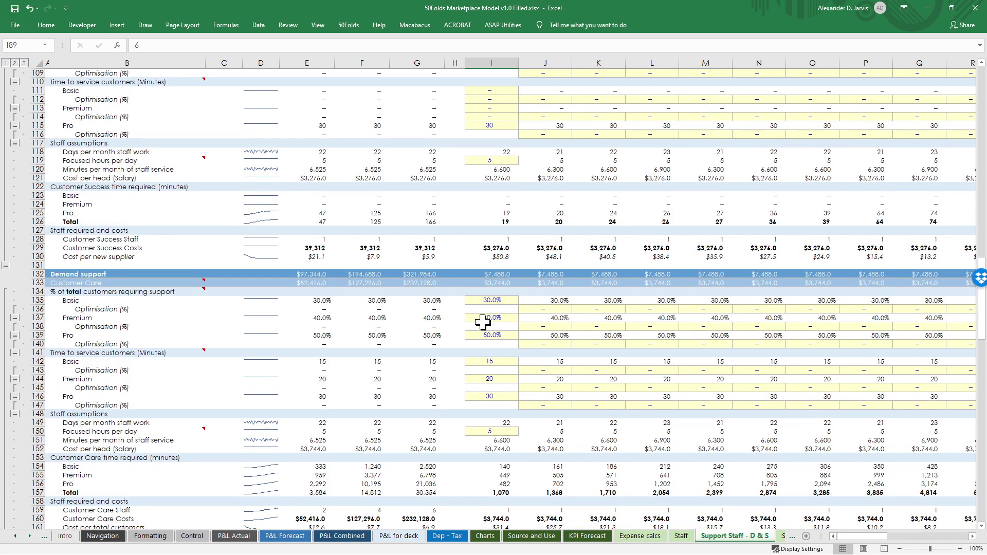
{"action": "scroll", "coordinate": [483, 322], "scroll_direction": "down", "scroll_amount": 12}
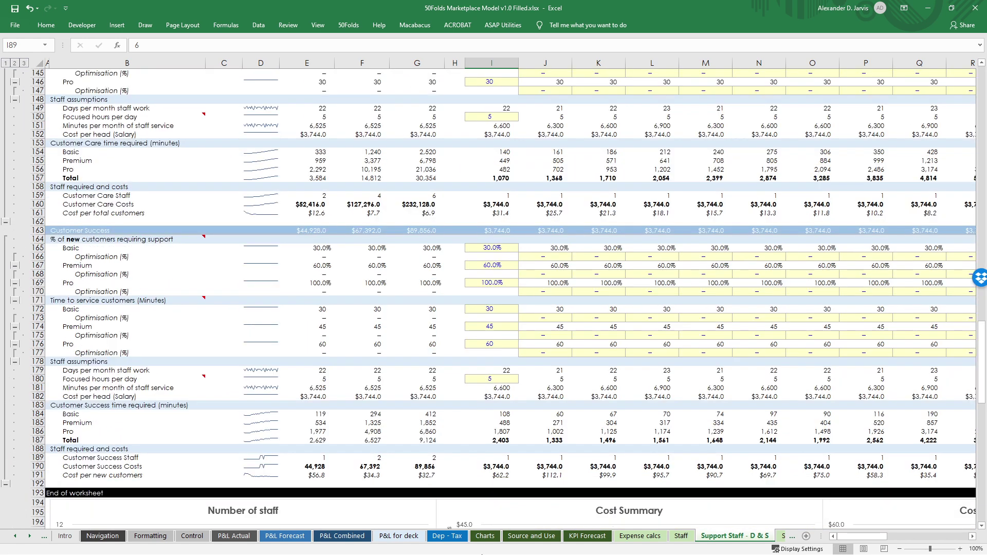
- Open the Sales Staff - S sheet and examine the productivity curve, starting targeted productivity per sales person, and monthly improvement inputs
{"action": "left_click", "coordinate": [783, 537]}
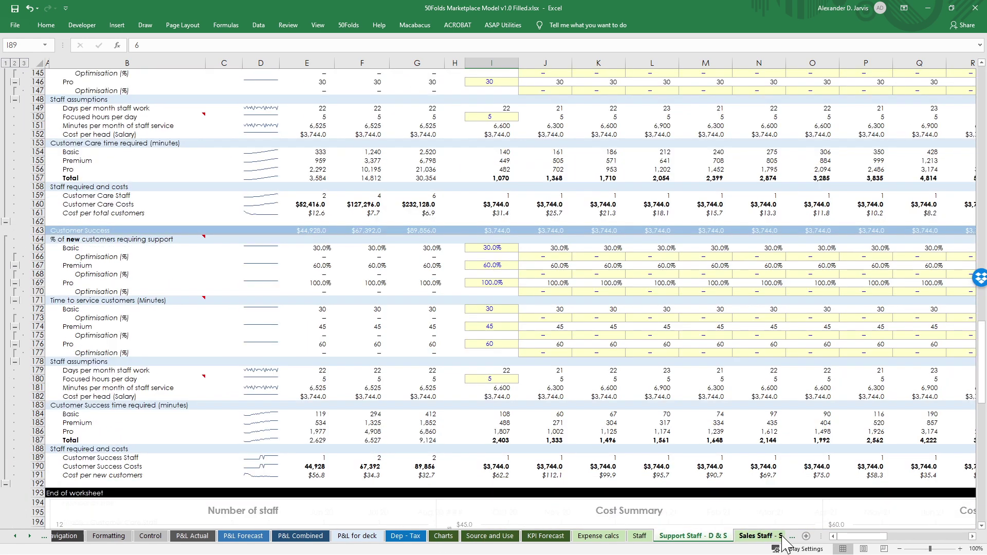
{"action": "left_click", "coordinate": [760, 536]}
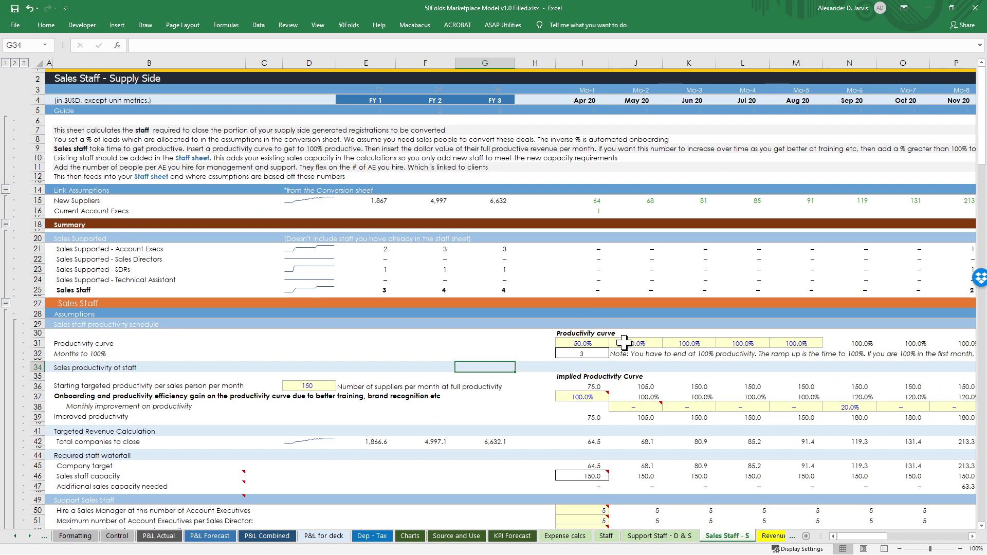
{"action": "left_click", "coordinate": [301, 385]}
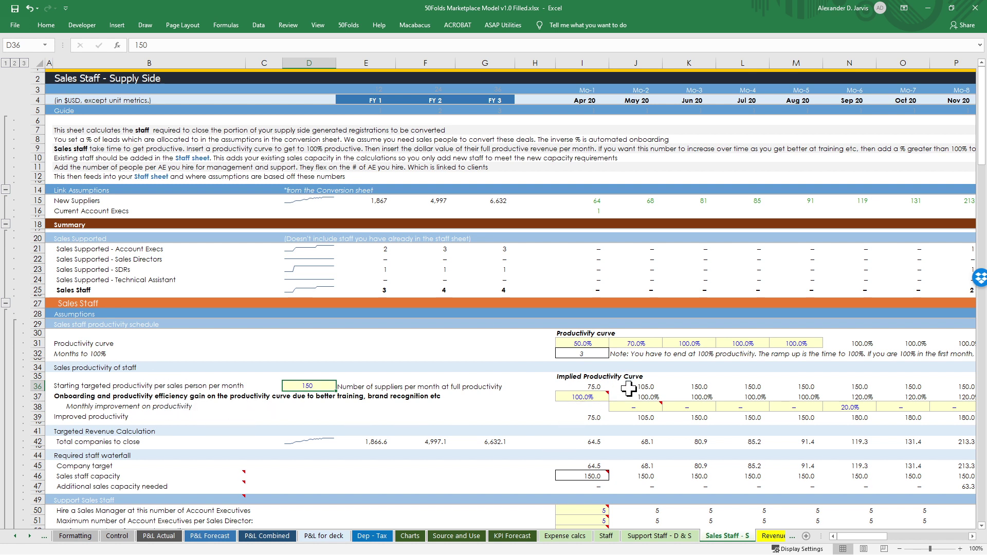
{"action": "left_click", "coordinate": [864, 407]}
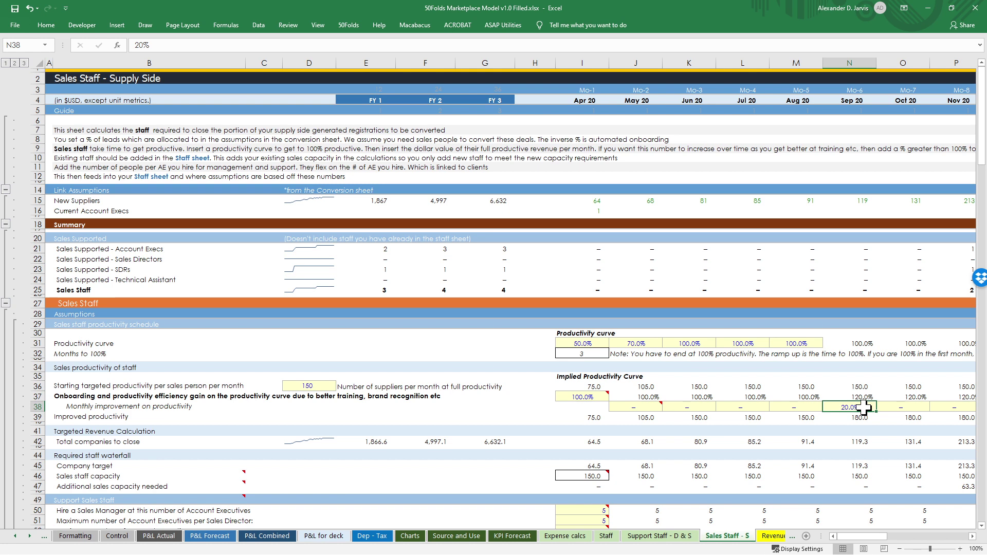
- Examine the support sales staff ratios, including the SDR comment and technical assistants per Account Executive
{"action": "scroll", "coordinate": [864, 407], "scroll_direction": "down", "scroll_amount": 7}
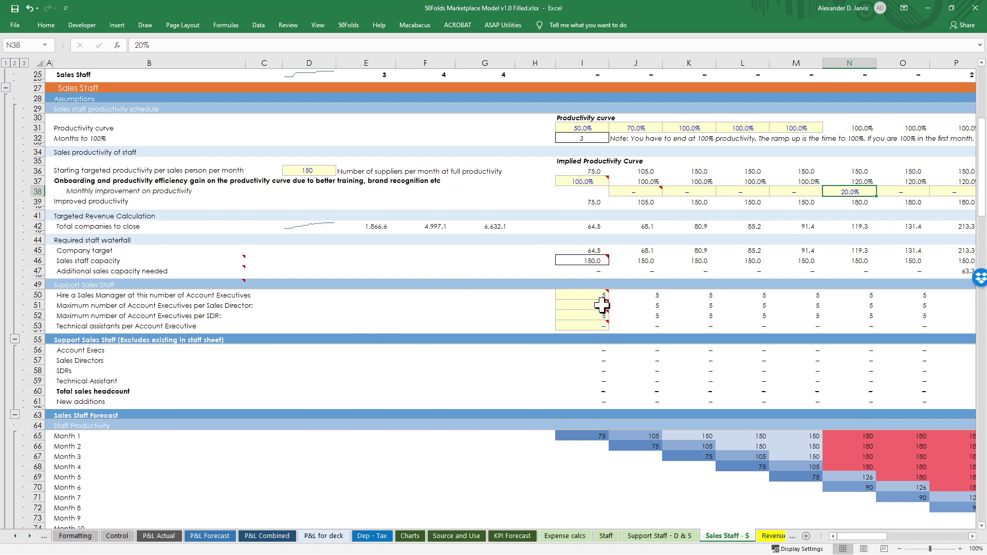
{"action": "mouse_move", "coordinate": [603, 314]}
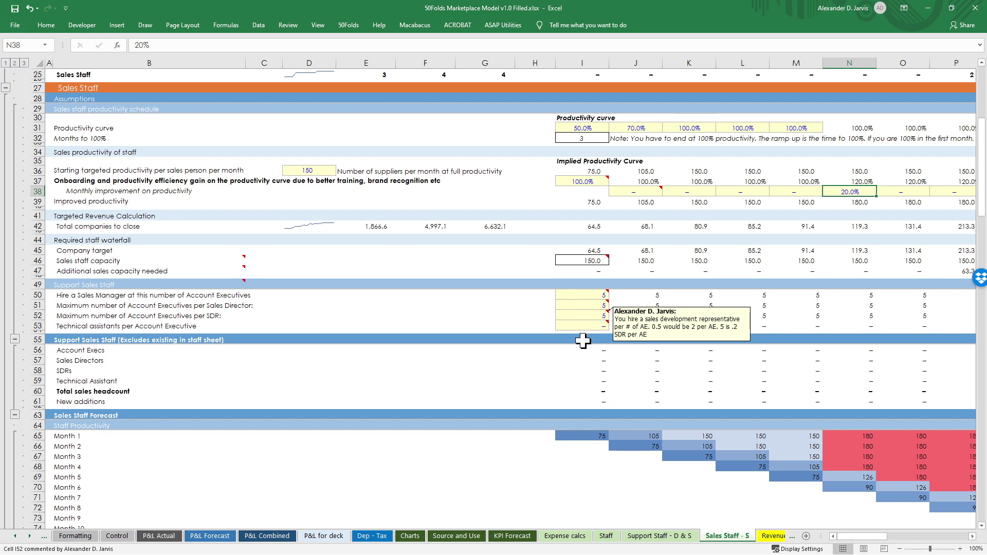
{"action": "left_click", "coordinate": [592, 327]}
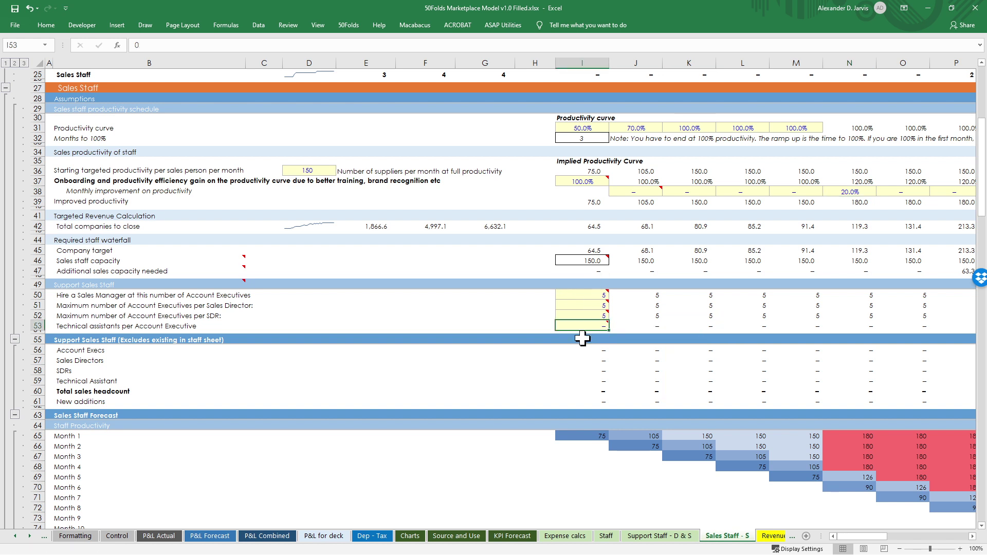
- Look through the monthly staff productivity and hired AE staff waterfalls across the months, and return to the sheet's start
{"action": "scroll", "coordinate": [635, 362], "scroll_direction": "down", "scroll_amount": 16}
{"action": "left_click", "coordinate": [635, 363]}
{"action": "key", "text": "Right"}
{"action": "key", "text": "Right"}
{"action": "key", "text": "Right"}
{"action": "key", "text": "Right"}
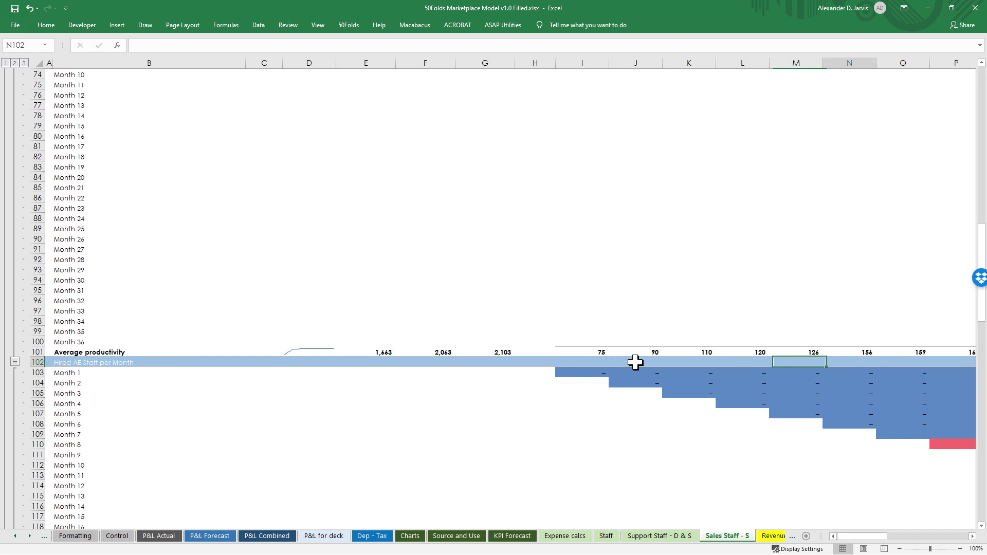
{"action": "key", "text": "Right"}
{"action": "key", "text": "Right"}
{"action": "key", "text": "Right"}
{"action": "key", "text": "Right"}
{"action": "key", "text": "Right"}
{"action": "key", "text": "Right"}
{"action": "key", "text": "Right"}
{"action": "key", "text": "Right"}
{"action": "key", "text": "Right"}
{"action": "key", "text": "Right"}
{"action": "key", "text": "Right"}
{"action": "key", "text": "Right"}
{"action": "key", "text": "Right"}
{"action": "key", "text": "Page_Down"}
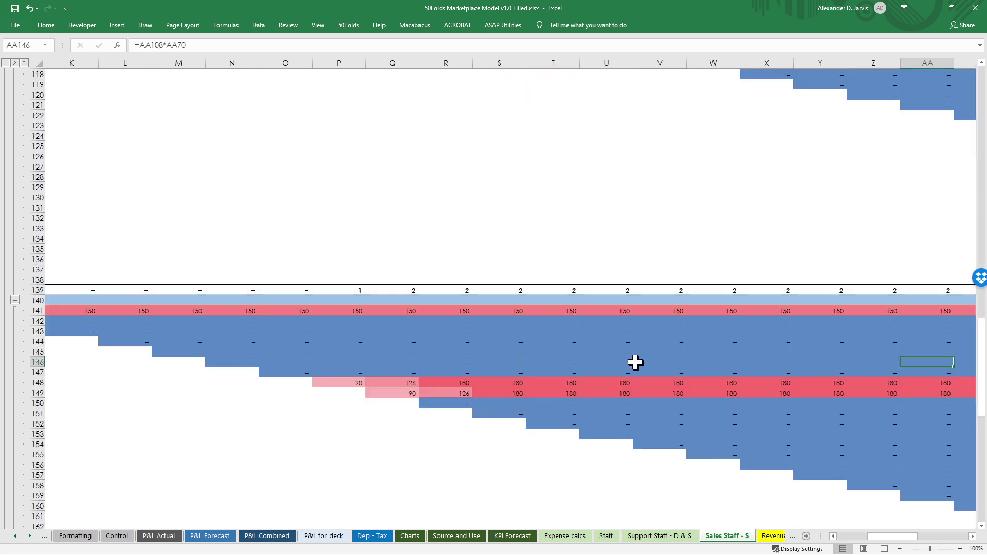
{"action": "key", "text": "Page_Down"}
{"action": "key", "text": "Page_Down"}
{"action": "key", "text": "ctrl+Home"}
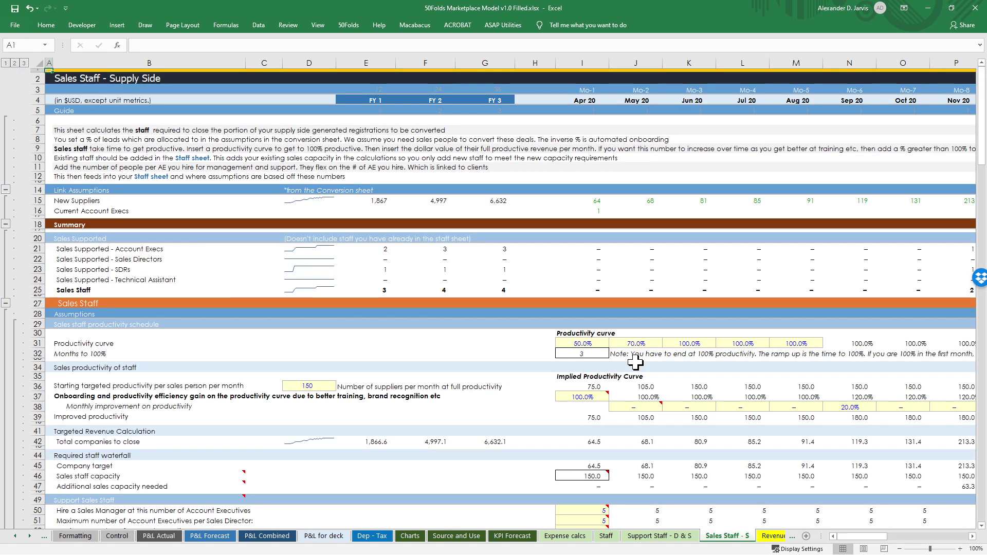
- Open the Revenue - S sheet, expand all its row groups, and review the guide, link assumptions and revenue summaries
{"action": "key", "text": "ctrl+Page_Down"}
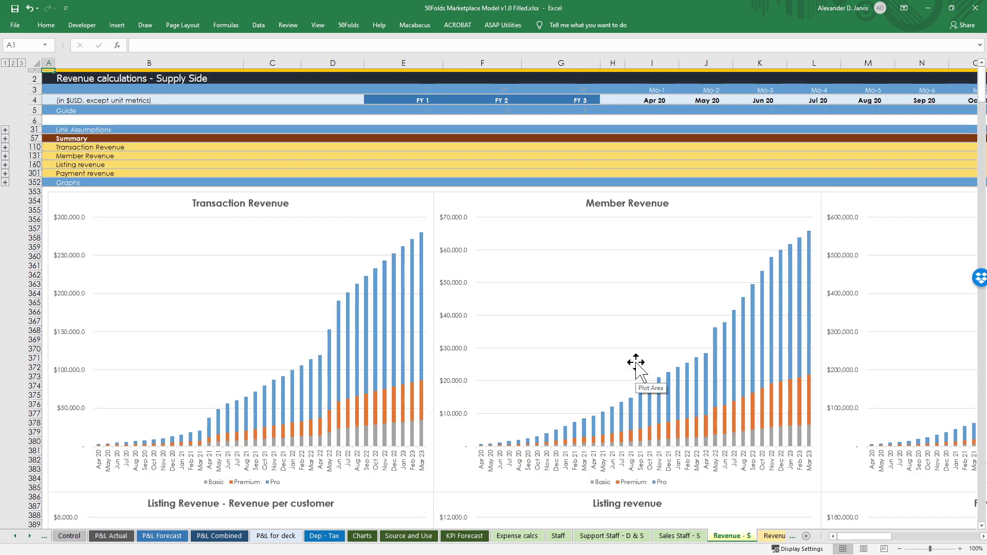
{"action": "left_click", "coordinate": [21, 62]}
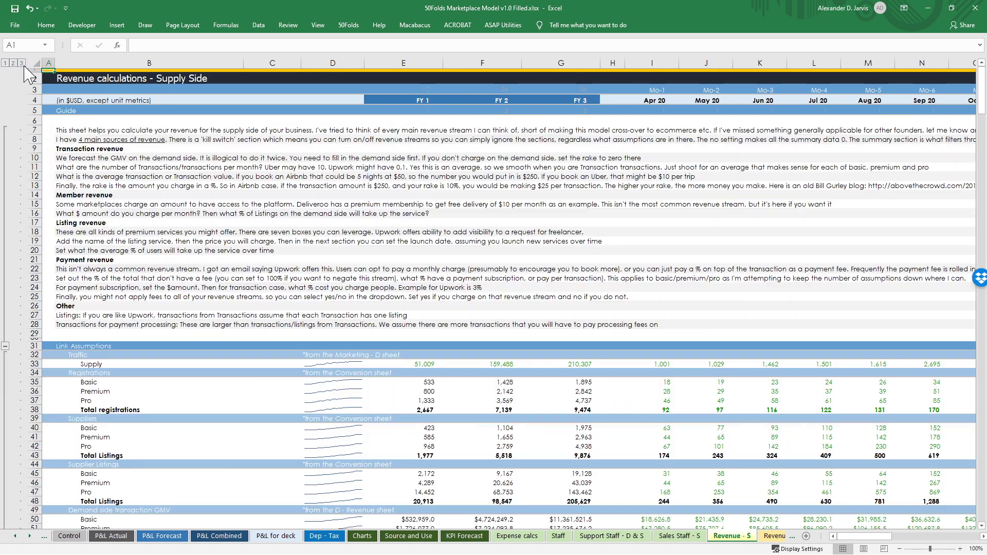
{"action": "left_click", "coordinate": [244, 257]}
{"action": "scroll", "coordinate": [244, 255], "scroll_direction": "down", "scroll_amount": 10}
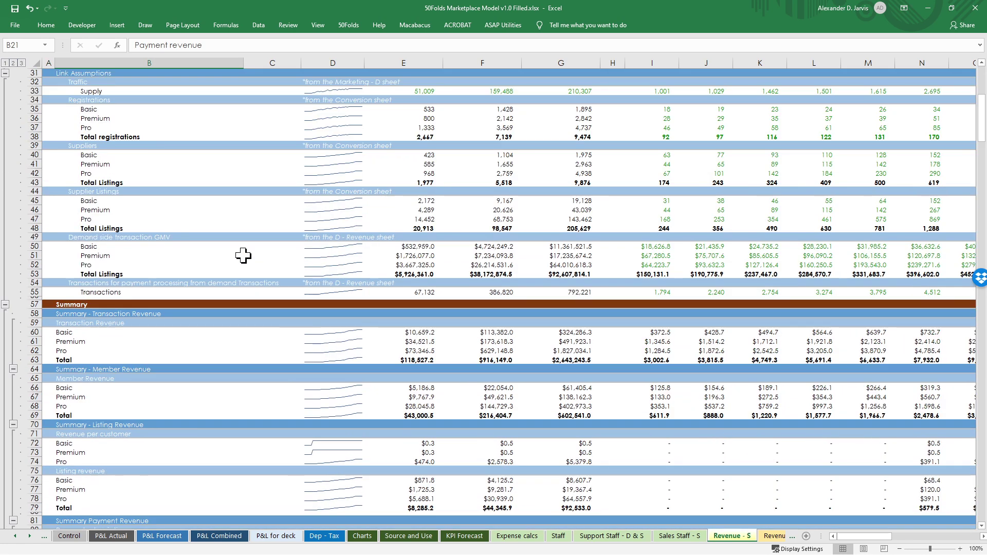
{"action": "scroll", "coordinate": [244, 255], "scroll_direction": "down", "scroll_amount": 10}
{"action": "scroll", "coordinate": [244, 255], "scroll_direction": "down", "scroll_amount": 6}
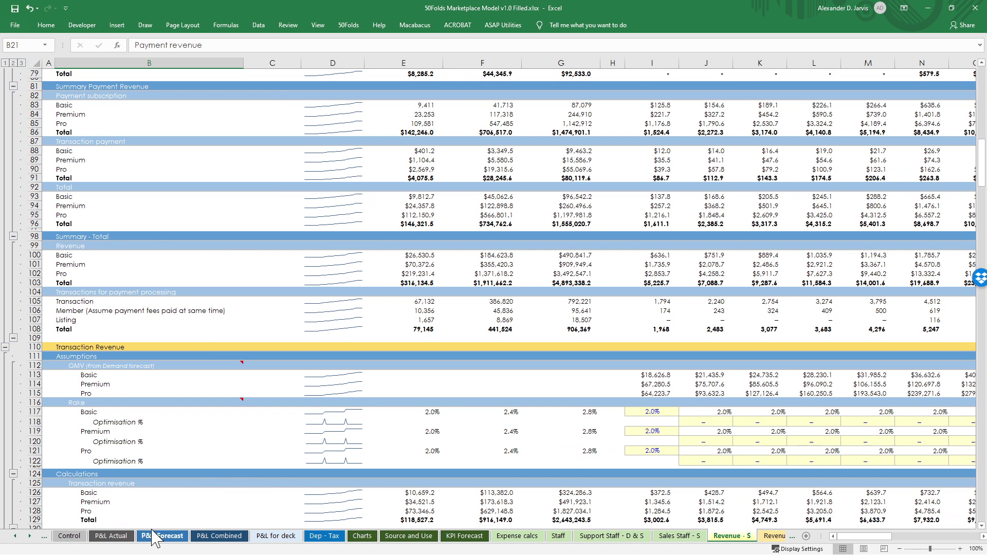
- Check the supply and demand revenue stream switches on the Control sheet and return to the Revenue - S sheet
{"action": "left_click", "coordinate": [69, 535]}
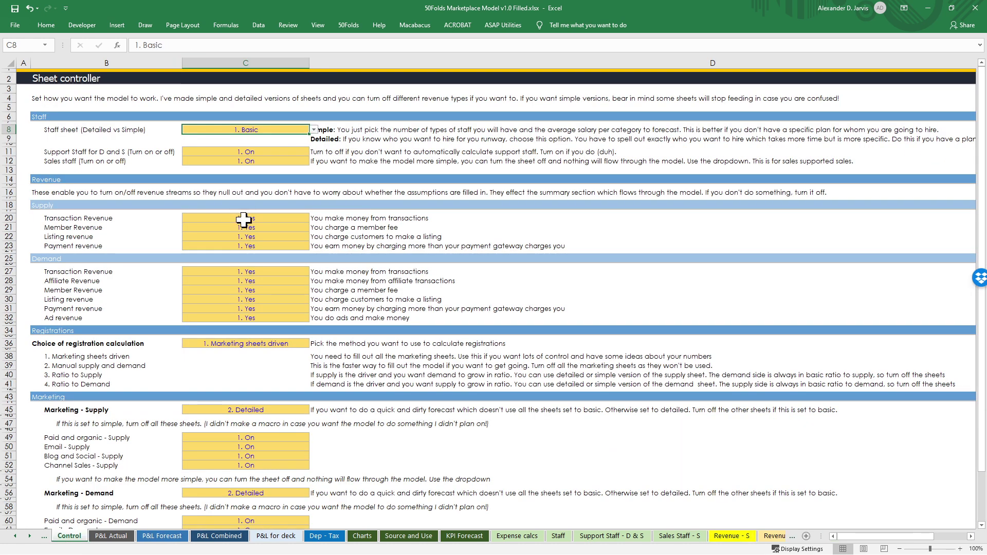
{"action": "left_click_drag", "start_coordinate": [231, 271], "coordinate": [245, 343]}
{"action": "left_click_drag", "start_coordinate": [249, 218], "coordinate": [257, 260]}
{"action": "left_click", "coordinate": [728, 536]}
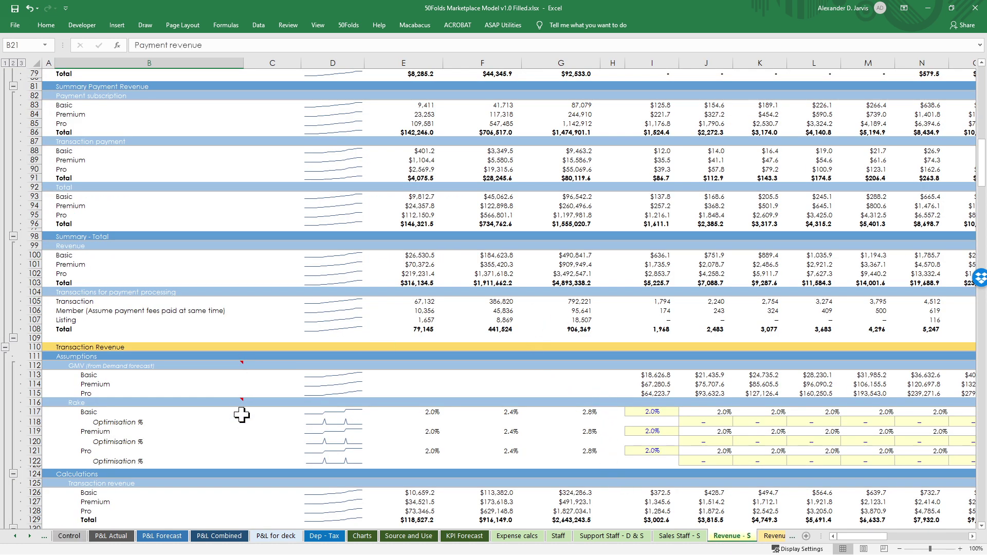
- Examine the Transaction Revenue rake inputs and the Member Revenue inputs for monthly fees and share of listings paying them
{"action": "left_click_drag", "start_coordinate": [669, 411], "coordinate": [670, 463]}
{"action": "scroll", "coordinate": [592, 392], "scroll_direction": "down", "scroll_amount": 10}
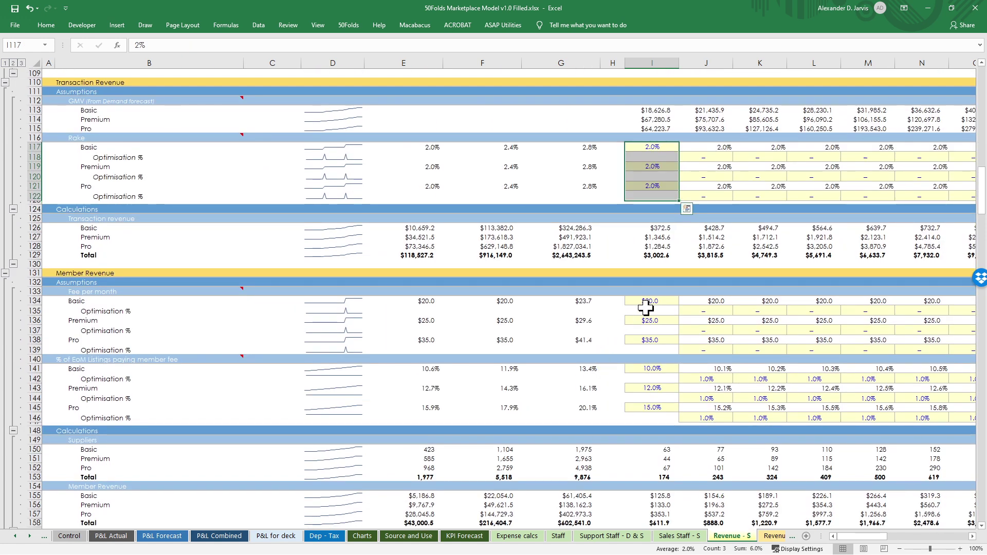
{"action": "left_click_drag", "start_coordinate": [660, 299], "coordinate": [639, 415]}
{"action": "left_click", "coordinate": [639, 416]}
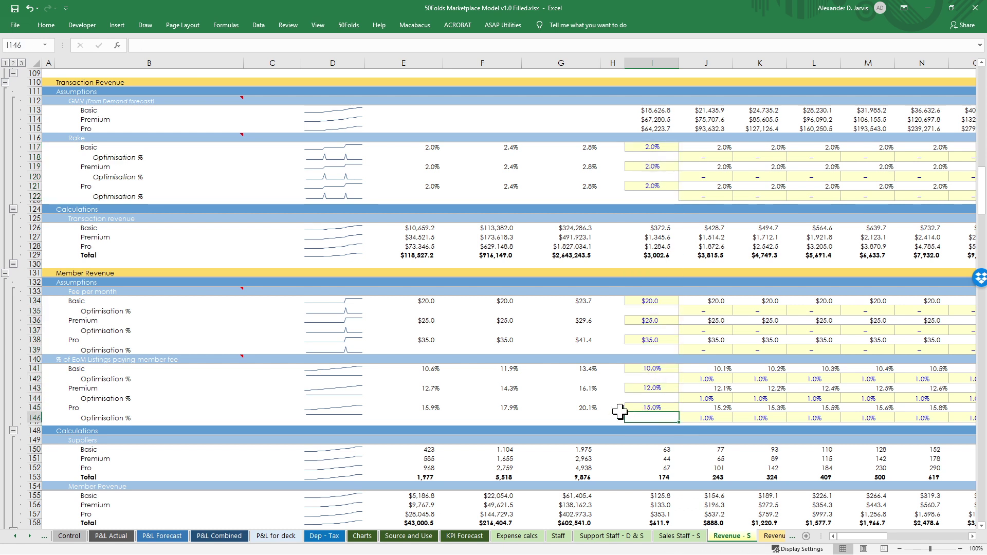
- Rename the second listing module under Pricing per new module in Listing revenue as "multiuple photyo"
{"action": "scroll", "coordinate": [620, 396], "scroll_direction": "down", "scroll_amount": 8}
{"action": "scroll", "coordinate": [621, 390], "scroll_direction": "down", "scroll_amount": 2}
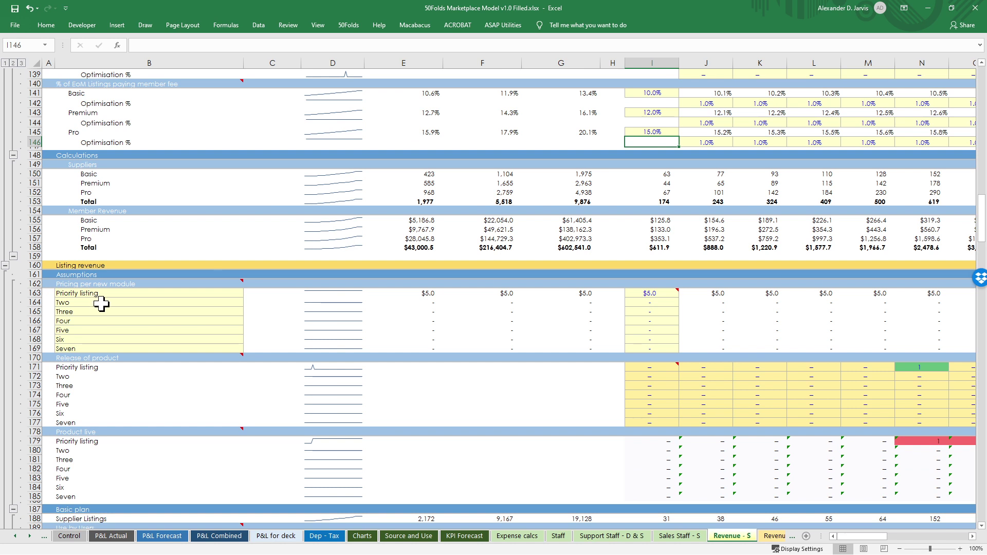
{"action": "mouse_move", "coordinate": [648, 291]}
{"action": "left_click", "coordinate": [129, 303]}
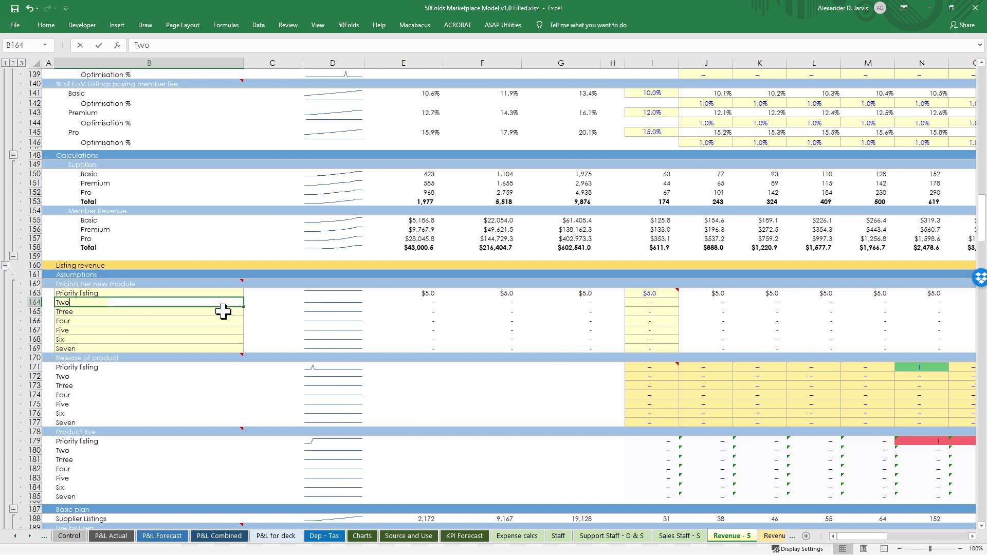
{"action": "type", "text": "multiuple photyo"}
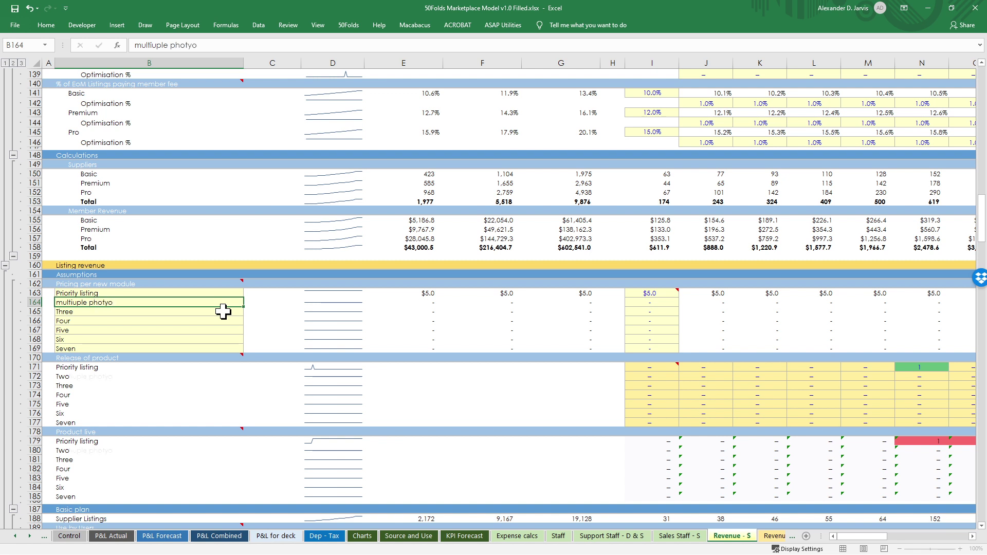
{"action": "key", "text": "Return"}
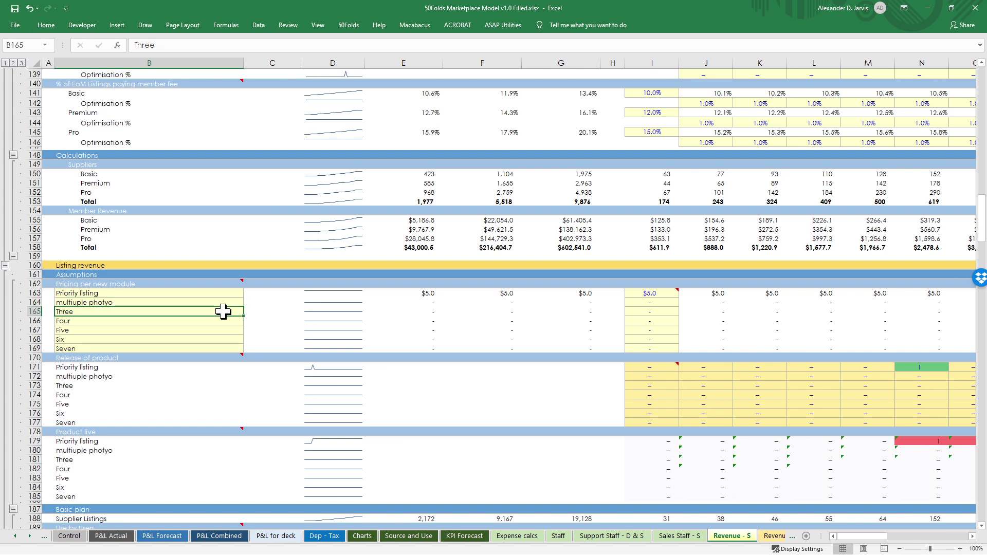
- Enter 1 in J172 to set the second module's release month under Release of product
{"action": "left_click", "coordinate": [717, 375]}
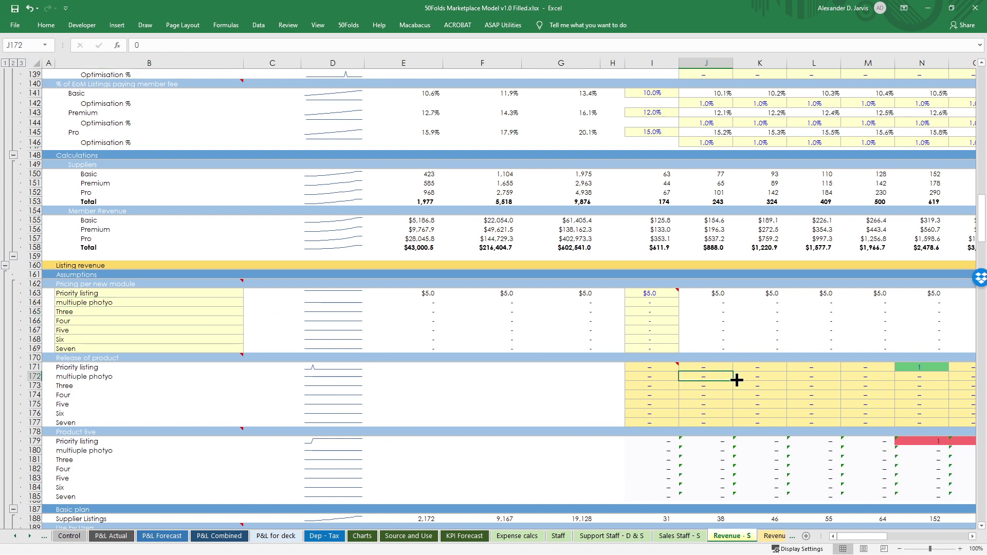
{"action": "type", "text": "1"}
{"action": "key", "text": "Return"}
{"action": "key", "text": "Down"}
{"action": "key", "text": "Down"}
{"action": "key", "text": "Down"}
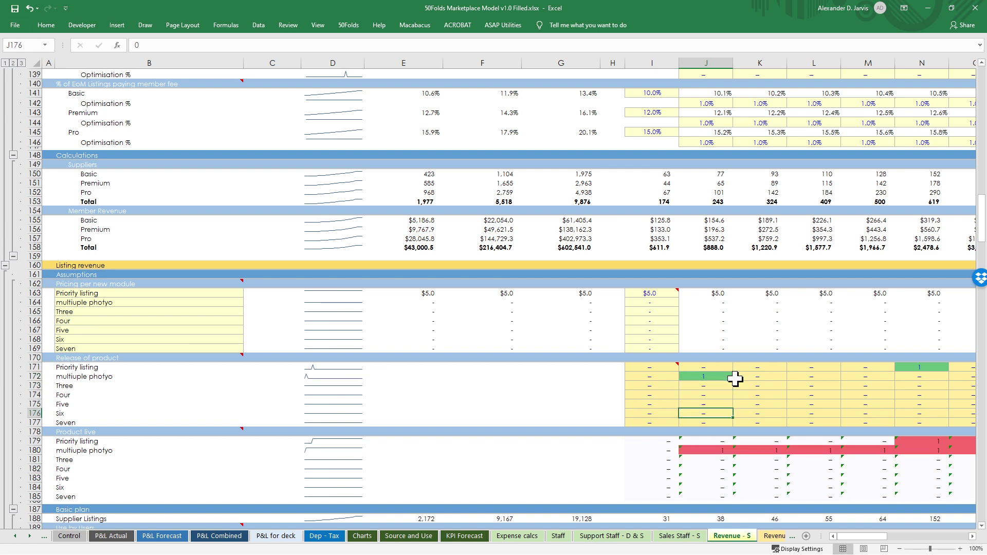
- Undo the second module's release entry and its renaming
{"action": "key", "text": "Down"}
{"action": "key", "text": "ctrl+z"}
{"action": "key", "text": "ctrl+z"}
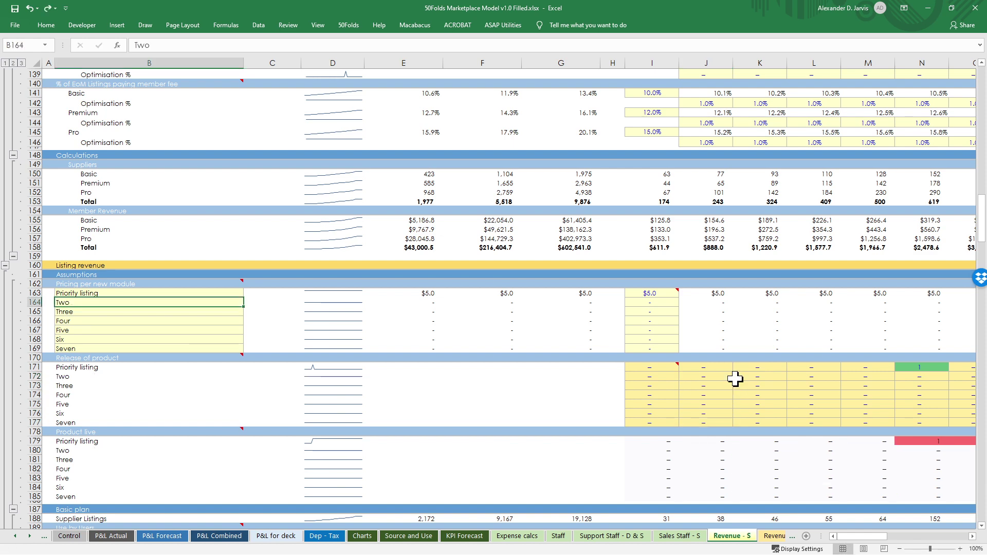
- Examine the Listing revenue inputs for use by users and number of purchases per month in the Basic and Premium plans
{"action": "scroll", "coordinate": [735, 378], "scroll_direction": "down", "scroll_amount": 12}
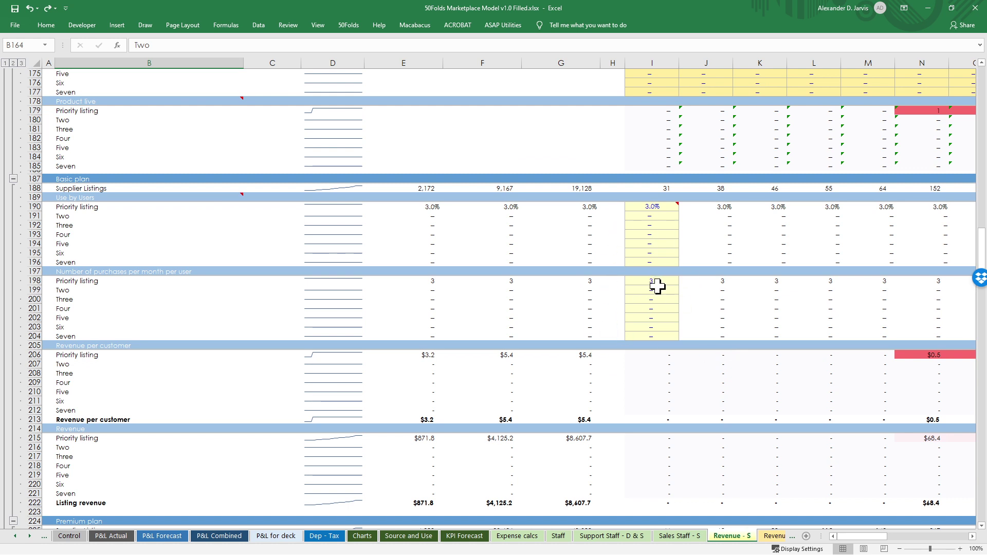
{"action": "scroll", "coordinate": [511, 242], "scroll_direction": "up", "scroll_amount": 4}
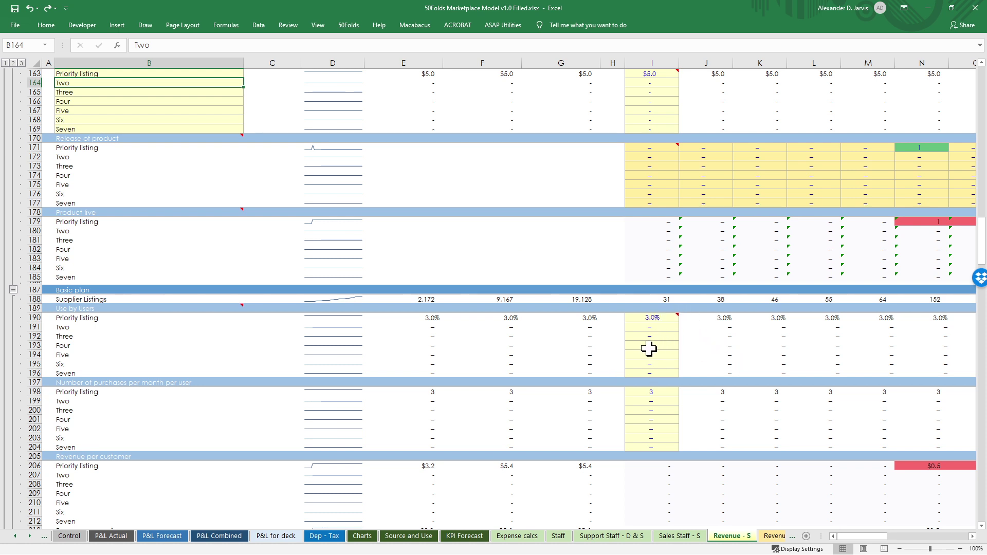
{"action": "left_click", "coordinate": [630, 391]}
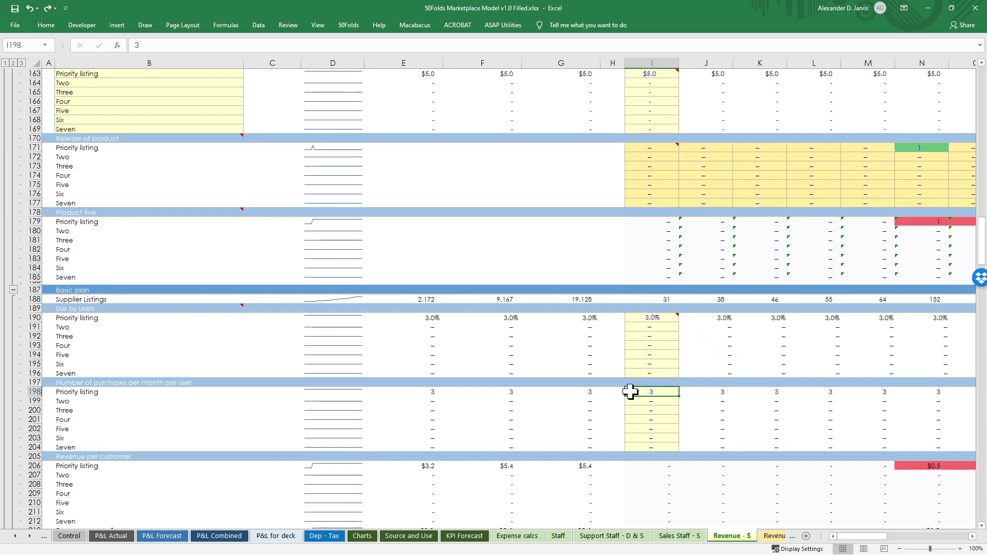
{"action": "scroll", "coordinate": [630, 392], "scroll_direction": "down", "scroll_amount": 20}
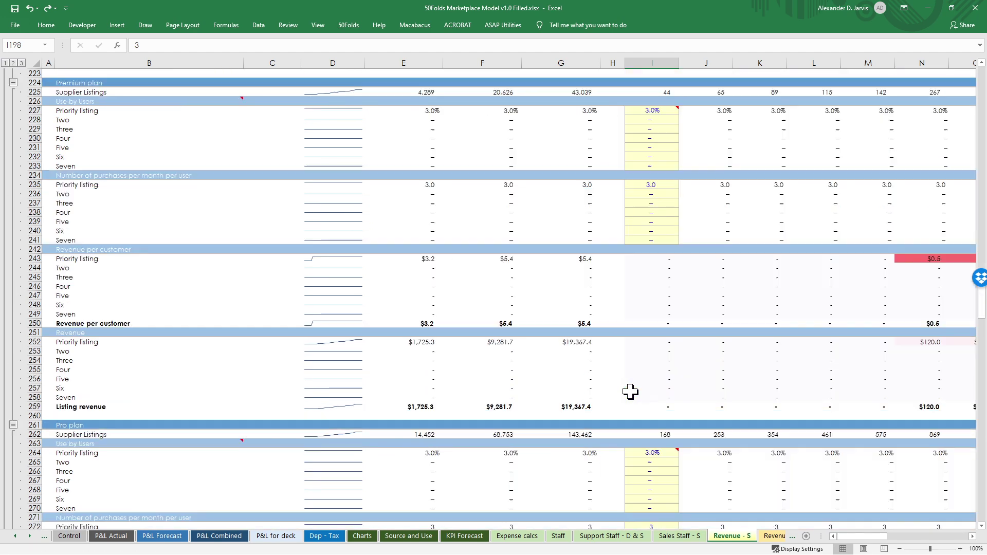
- Review the supply-side Payment revenue section's subscription split, fees, Yes/No revenue stream selectors and calculations
{"action": "scroll", "coordinate": [631, 392], "scroll_direction": "down", "scroll_amount": 16}
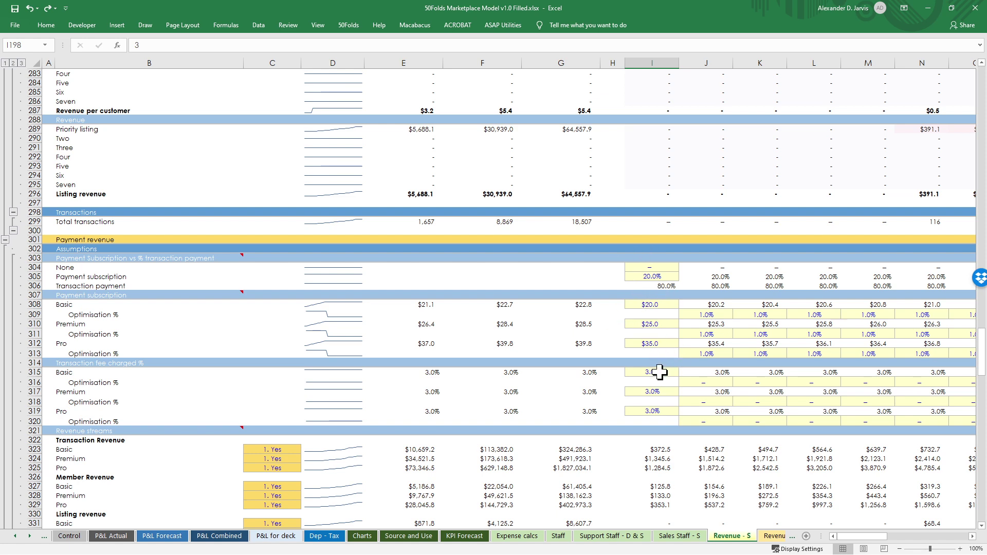
{"action": "scroll", "coordinate": [663, 388], "scroll_direction": "down", "scroll_amount": 2}
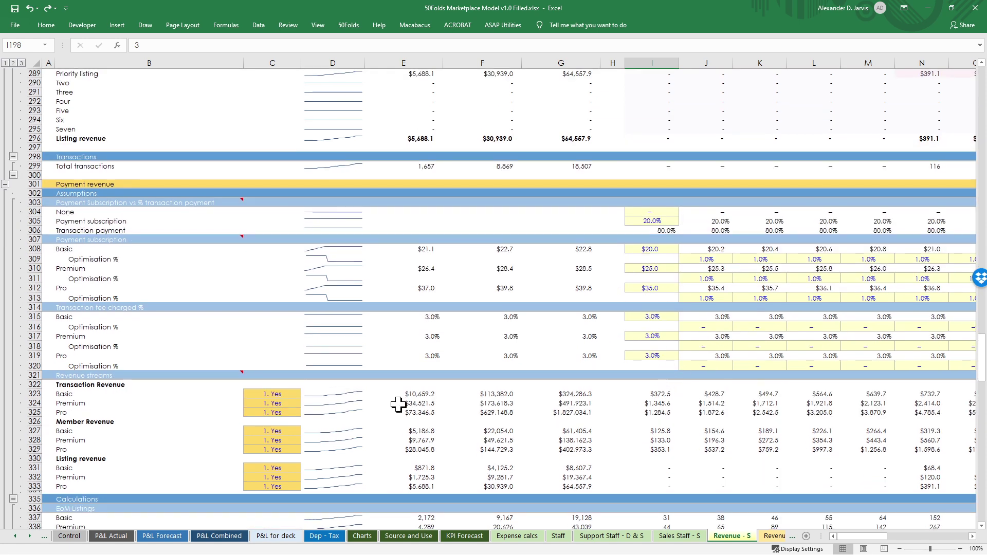
{"action": "left_click_drag", "start_coordinate": [282, 395], "coordinate": [282, 483]}
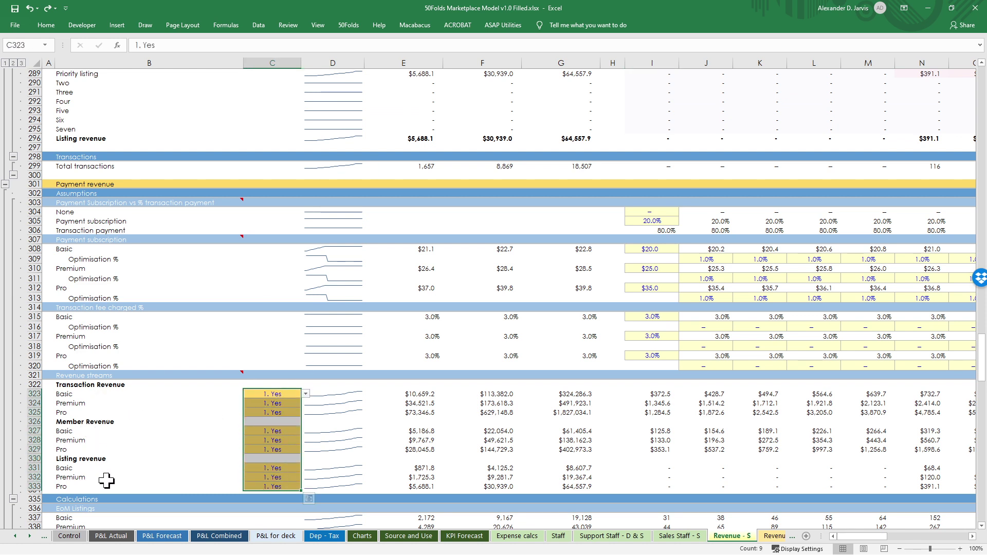
{"action": "left_click", "coordinate": [529, 440]}
{"action": "left_click", "coordinate": [612, 440]}
{"action": "scroll", "coordinate": [616, 441], "scroll_direction": "down", "scroll_amount": 4}
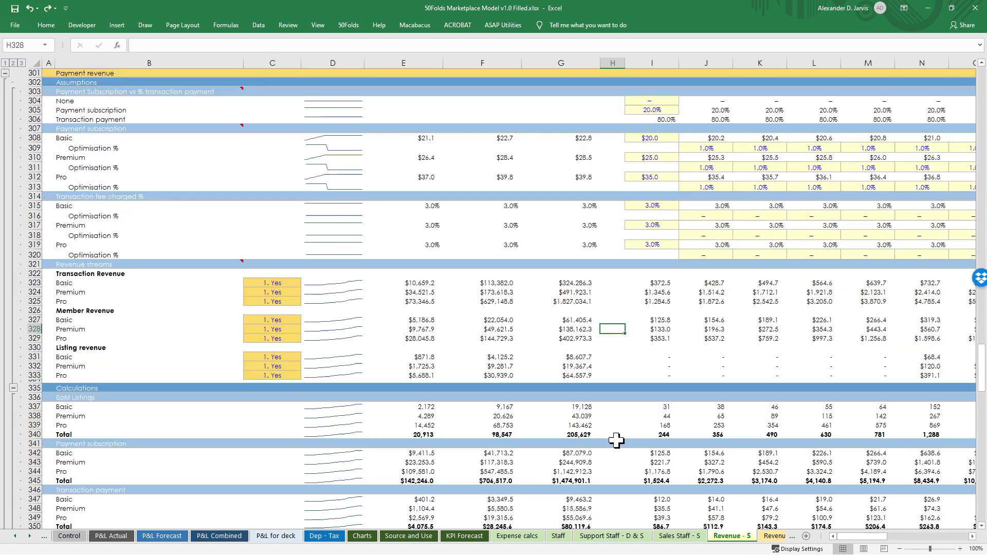
{"action": "scroll", "coordinate": [617, 441], "scroll_direction": "down", "scroll_amount": 4}
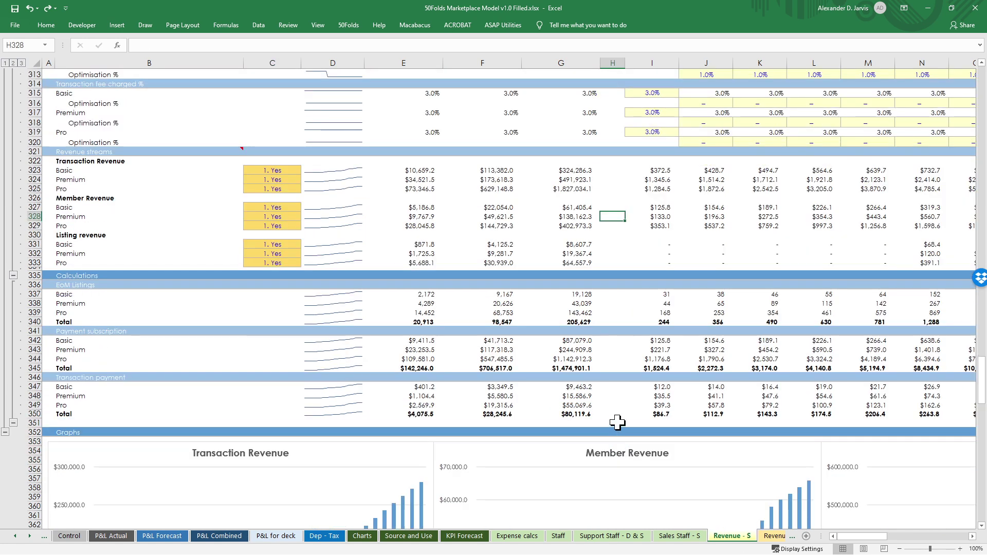
- Open the Revenue - D sheet, expand all its row groups, and view the guide's Listing revenue notes
{"action": "left_click", "coordinate": [774, 536]}
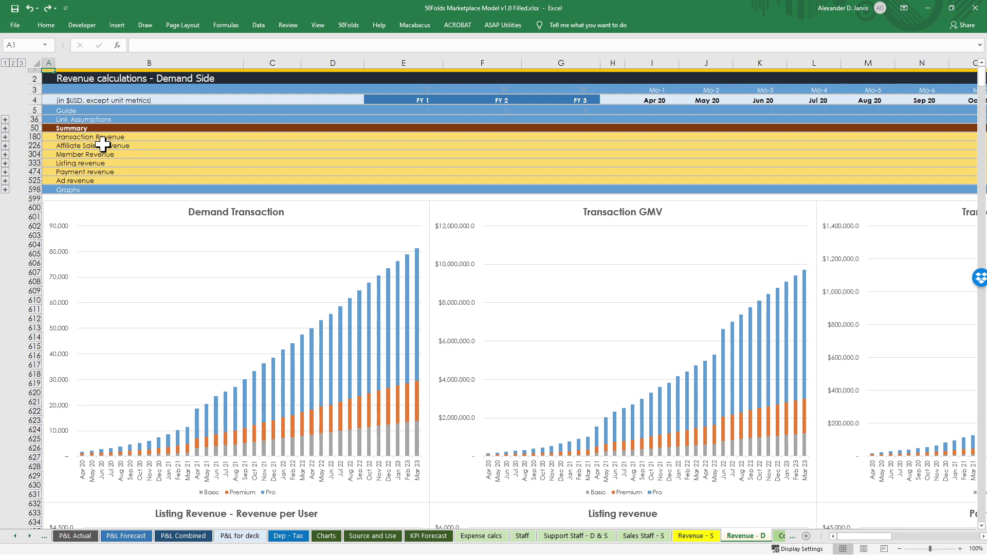
{"action": "left_click", "coordinate": [98, 180]}
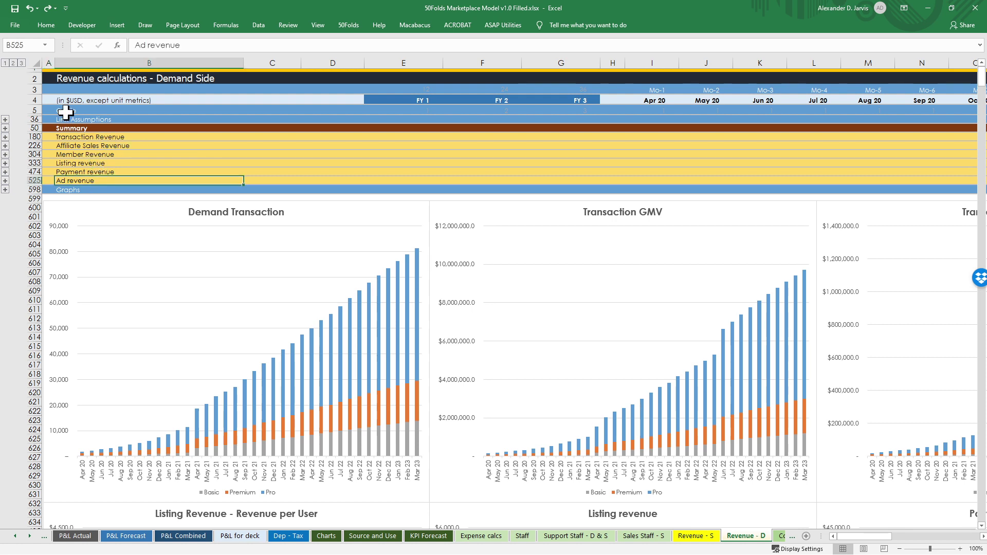
{"action": "left_click", "coordinate": [66, 100]}
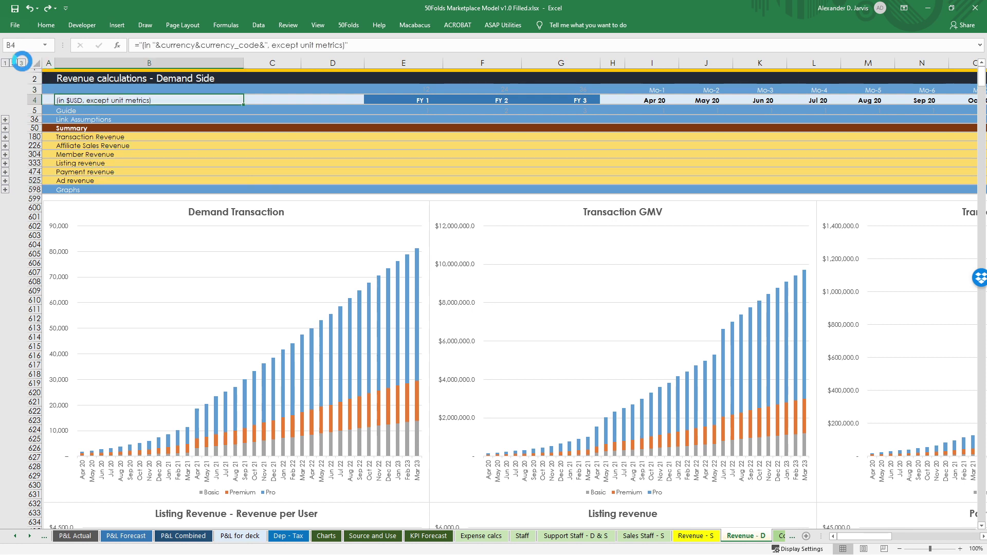
{"action": "left_click", "coordinate": [21, 63]}
{"action": "left_click", "coordinate": [149, 212]}
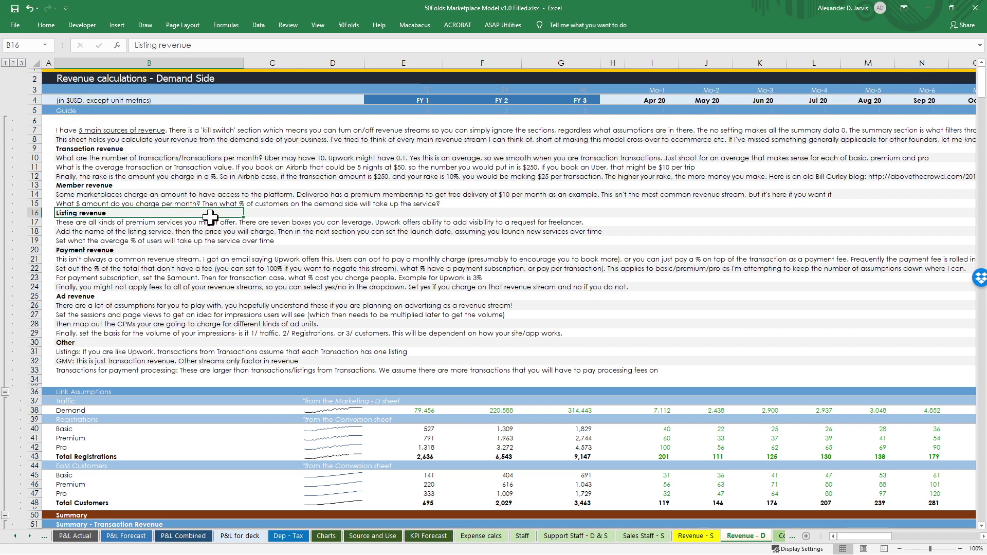
- Review the demand-side revenue summaries and the Transaction Revenue inputs for transactions per month, average price and rake
{"action": "scroll", "coordinate": [226, 206], "scroll_direction": "down", "scroll_amount": 14}
{"action": "scroll", "coordinate": [243, 200], "scroll_direction": "down", "scroll_amount": 12}
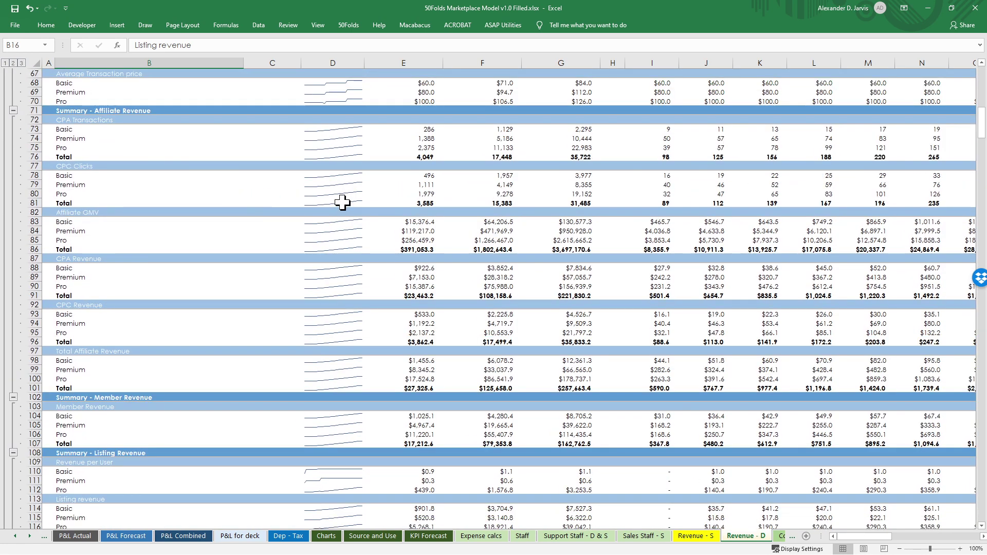
{"action": "scroll", "coordinate": [597, 183], "scroll_direction": "down", "scroll_amount": 12}
{"action": "scroll", "coordinate": [601, 181], "scroll_direction": "down", "scroll_amount": 12}
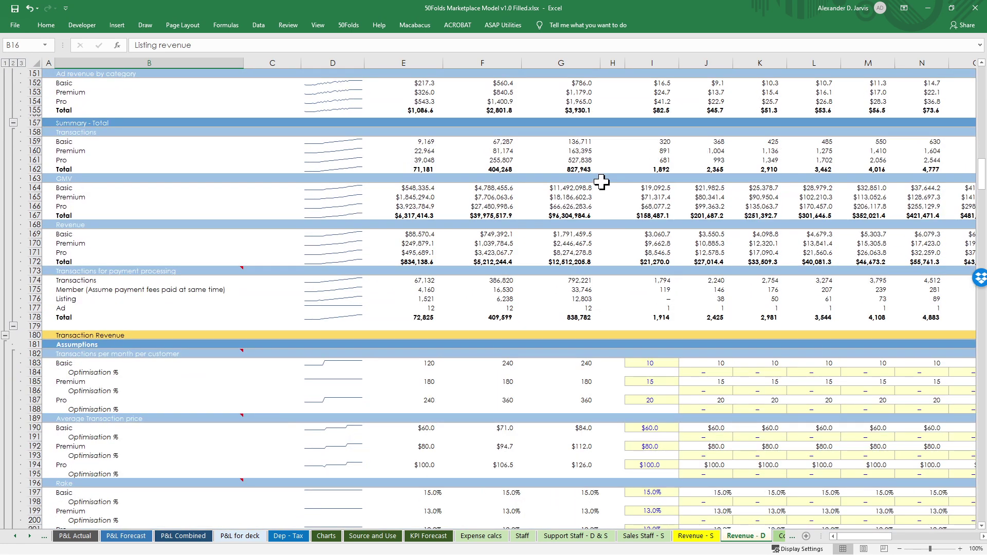
{"action": "scroll", "coordinate": [602, 182], "scroll_direction": "down", "scroll_amount": 6}
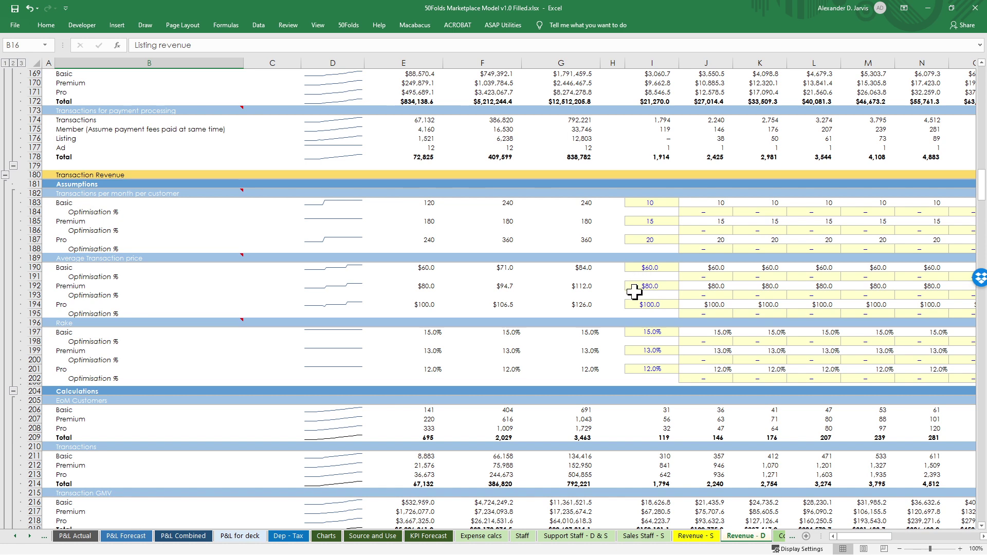
{"action": "scroll", "coordinate": [625, 353], "scroll_direction": "down", "scroll_amount": 4}
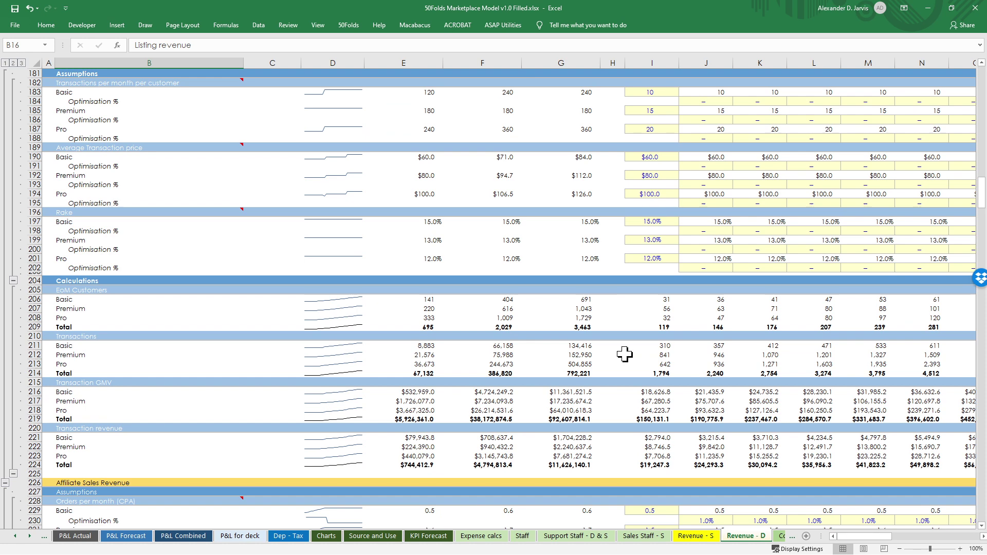
- Examine the Affiliate Sales Revenue inputs for CPA orders, CPC clicks, average sales price, CPC vs CPA share, rake and CPC
{"action": "scroll", "coordinate": [625, 354], "scroll_direction": "down", "scroll_amount": 10}
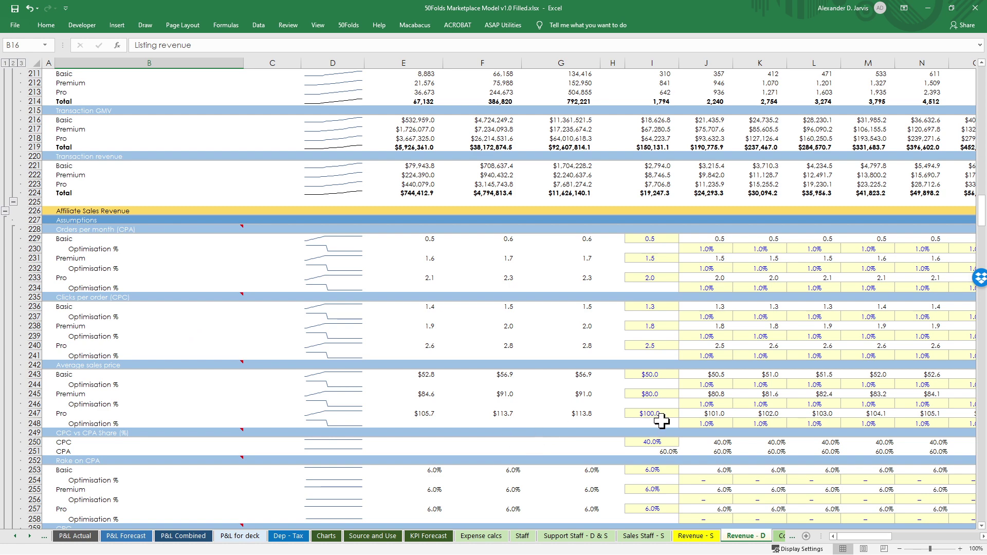
{"action": "left_click", "coordinate": [647, 403]}
{"action": "scroll", "coordinate": [647, 403], "scroll_direction": "down", "scroll_amount": 6}
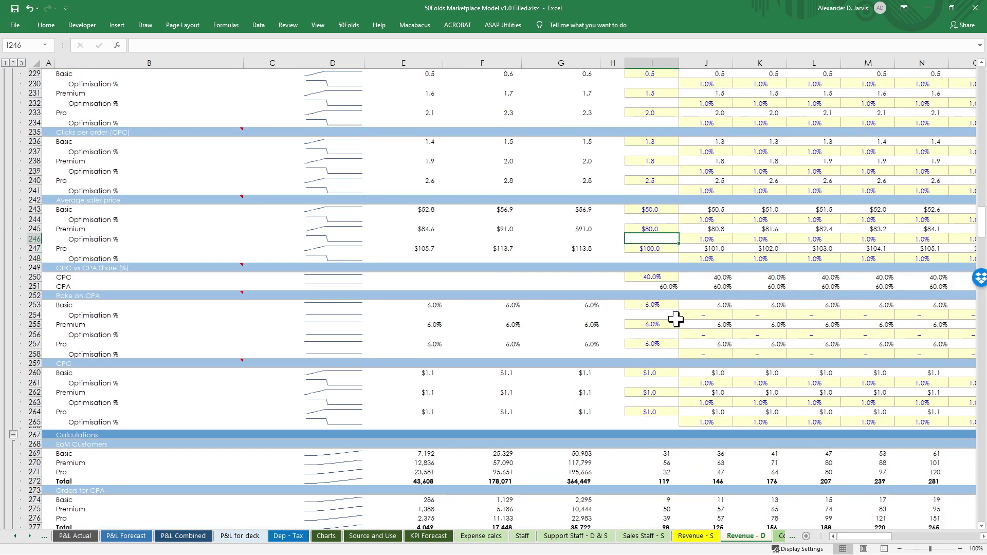
{"action": "left_click", "coordinate": [647, 422]}
- Look through the demand-side Member, Listing and Payment revenue sections, including the payment charge selectors and calculations
{"action": "scroll", "coordinate": [647, 422], "scroll_direction": "down", "scroll_amount": 20}
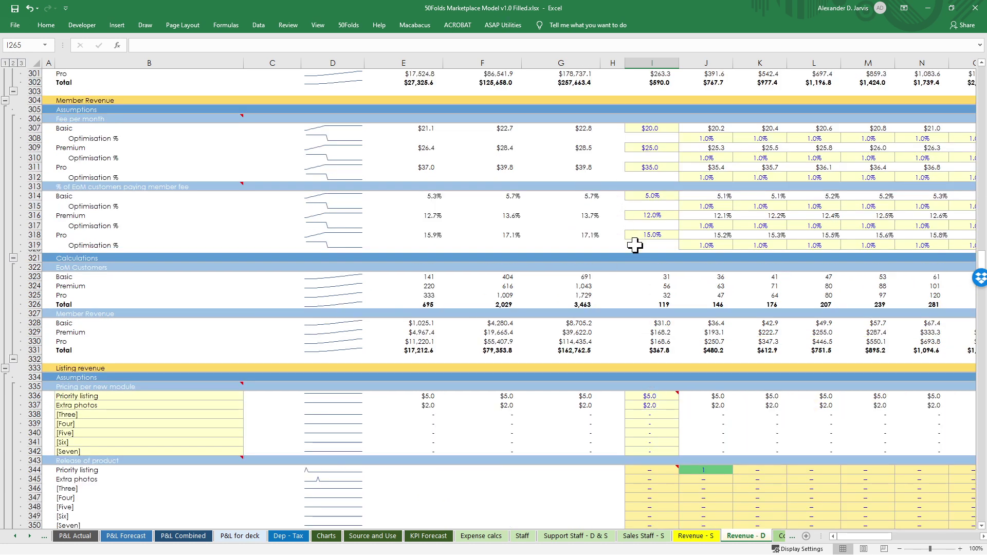
{"action": "scroll", "coordinate": [635, 245], "scroll_direction": "down", "scroll_amount": 20}
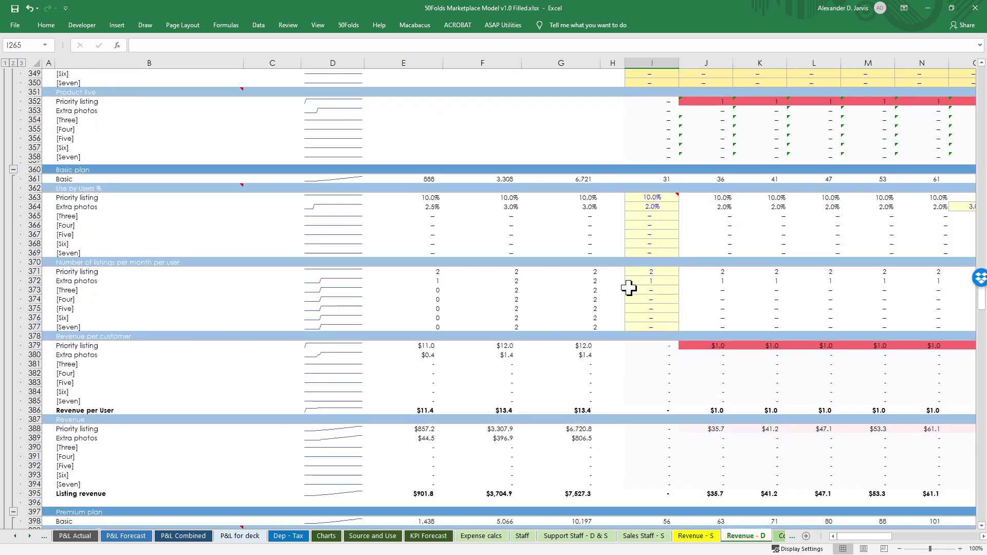
{"action": "scroll", "coordinate": [628, 291], "scroll_direction": "down", "scroll_amount": 18}
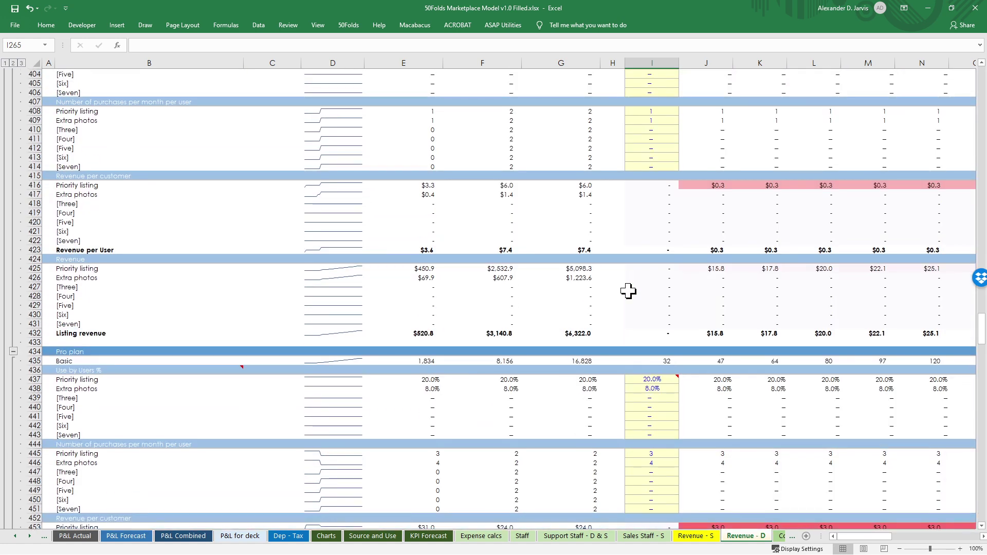
{"action": "scroll", "coordinate": [629, 291], "scroll_direction": "down", "scroll_amount": 12}
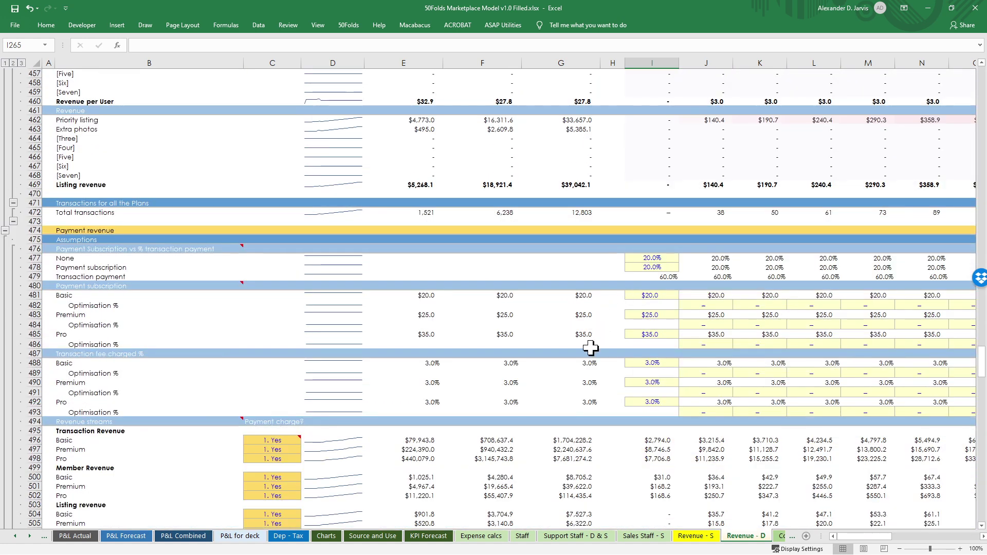
{"action": "scroll", "coordinate": [585, 362], "scroll_direction": "down", "scroll_amount": 6}
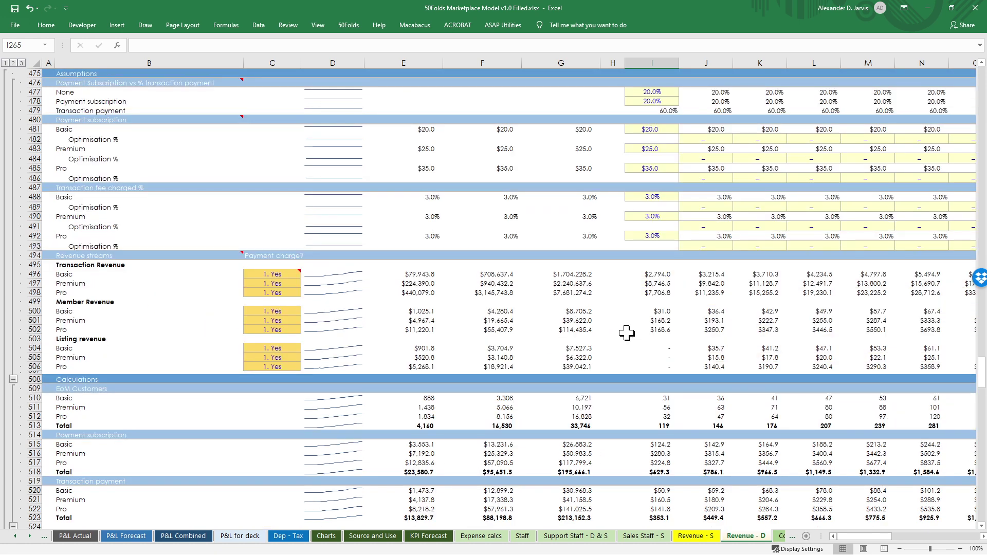
- Switch the Ad revenue direct response type to 1. General and back to 2. Specific
{"action": "scroll", "coordinate": [626, 334], "scroll_direction": "down", "scroll_amount": 14}
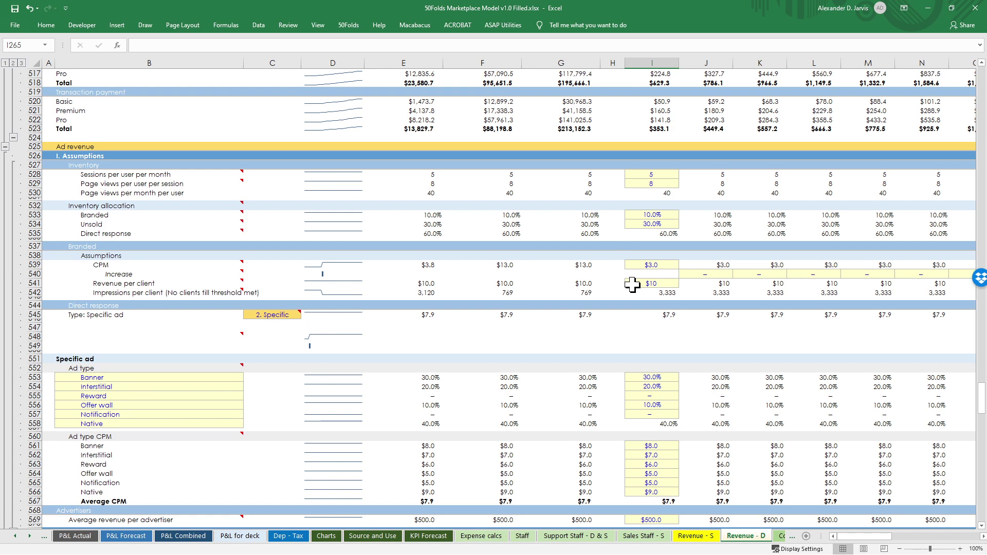
{"action": "scroll", "coordinate": [632, 286], "scroll_direction": "down", "scroll_amount": 4}
{"action": "left_click", "coordinate": [290, 204]}
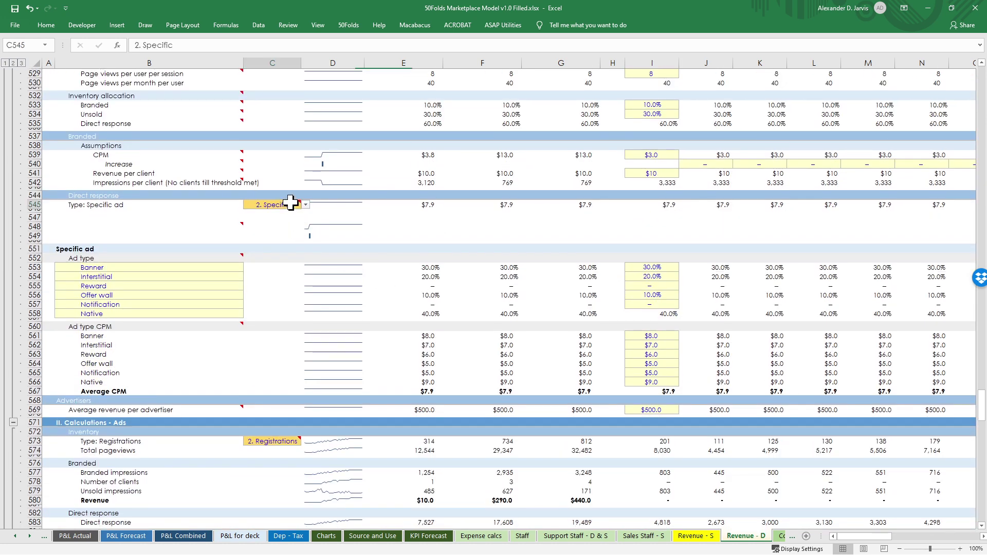
{"action": "left_click", "coordinate": [305, 204]}
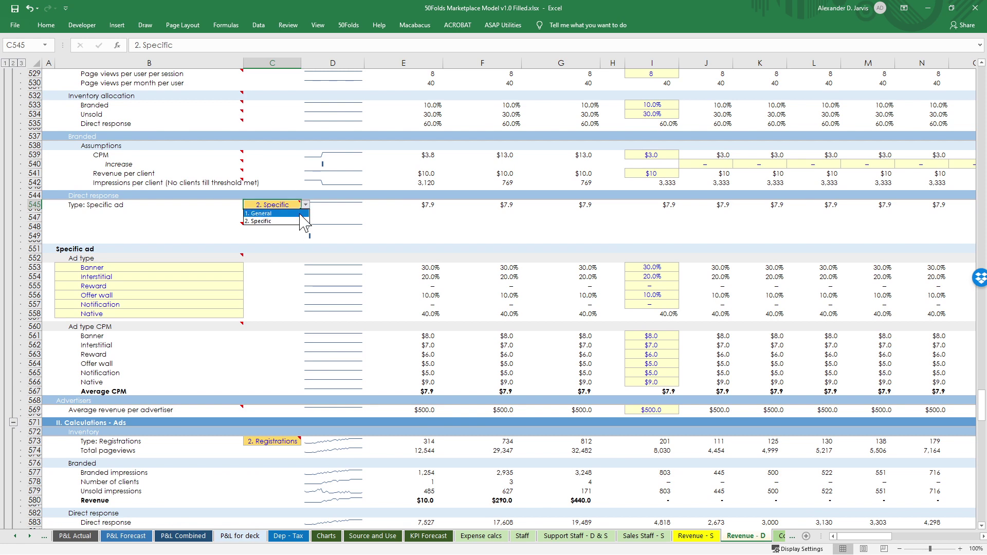
{"action": "left_click", "coordinate": [300, 213]}
{"action": "left_click", "coordinate": [305, 204]}
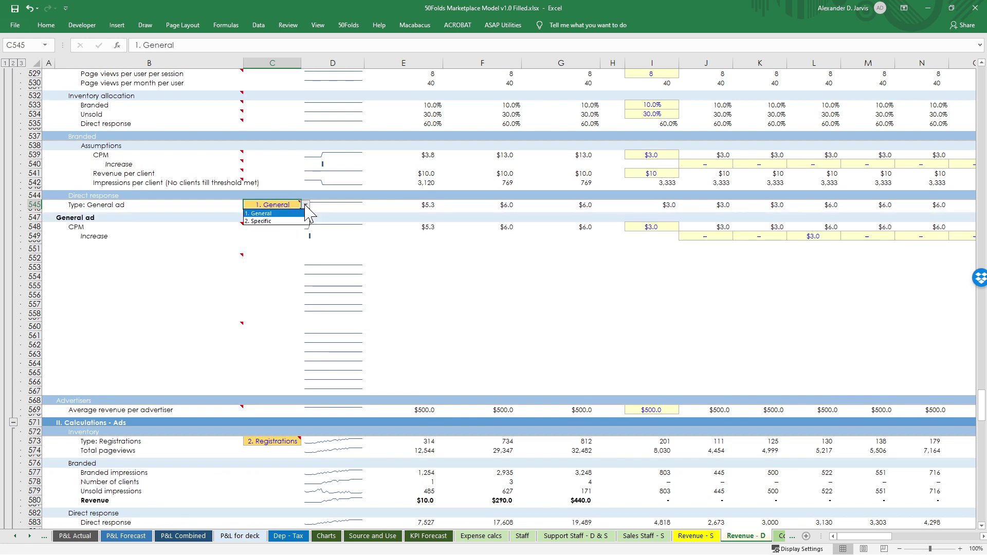
{"action": "left_click", "coordinate": [296, 221]}
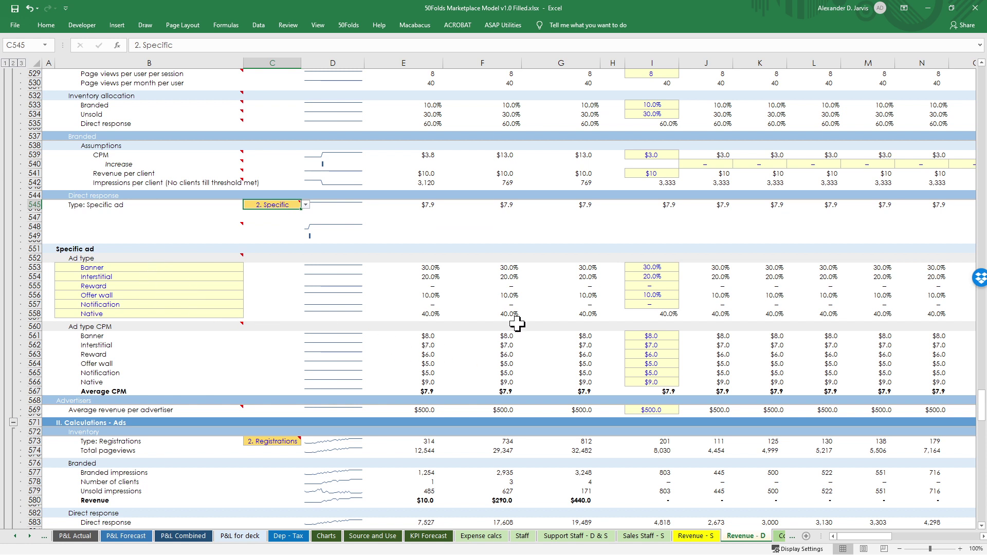
{"action": "left_click", "coordinate": [529, 305]}
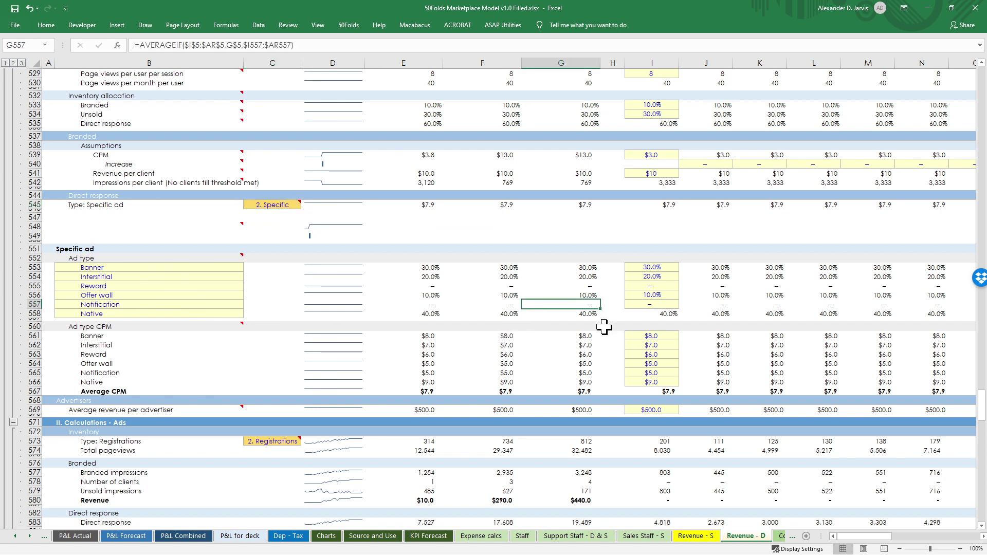
- Look through the advertiser assumptions and ad calculations, checking the available options for the inventory type selector
{"action": "scroll", "coordinate": [658, 375], "scroll_direction": "down", "scroll_amount": 4}
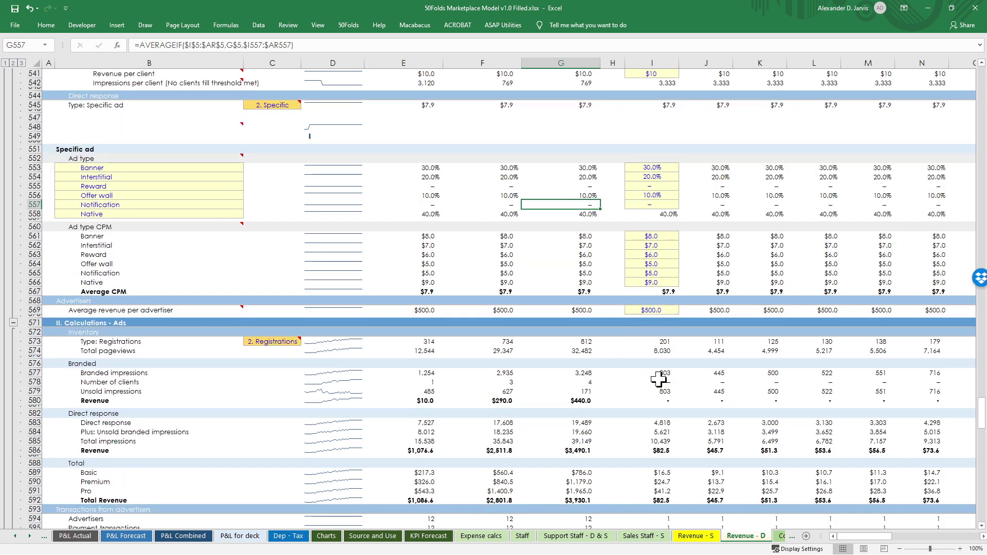
{"action": "scroll", "coordinate": [355, 325], "scroll_direction": "down", "scroll_amount": 4}
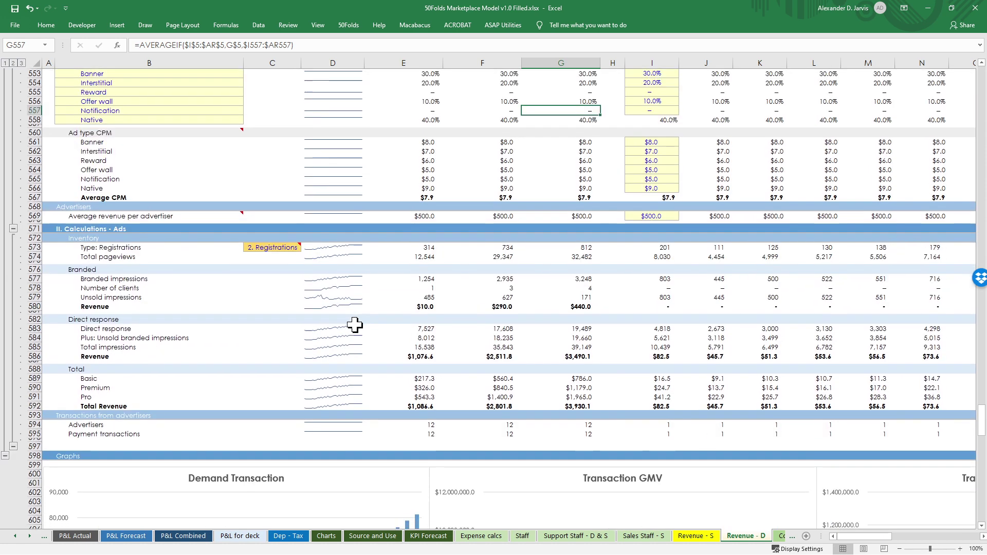
{"action": "left_click", "coordinate": [275, 248]}
{"action": "left_click", "coordinate": [306, 248]}
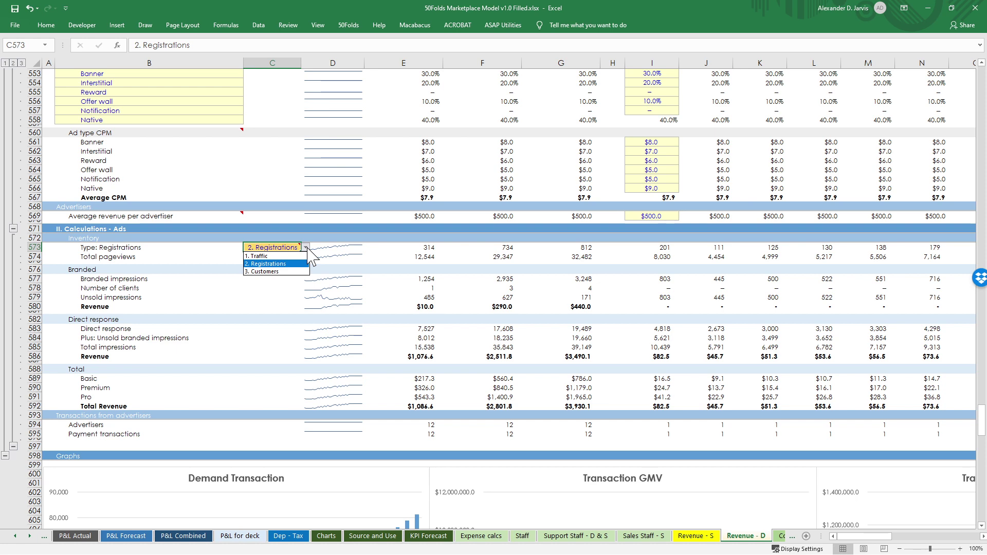
{"action": "left_click", "coordinate": [306, 248]}
{"action": "left_click", "coordinate": [597, 267]}
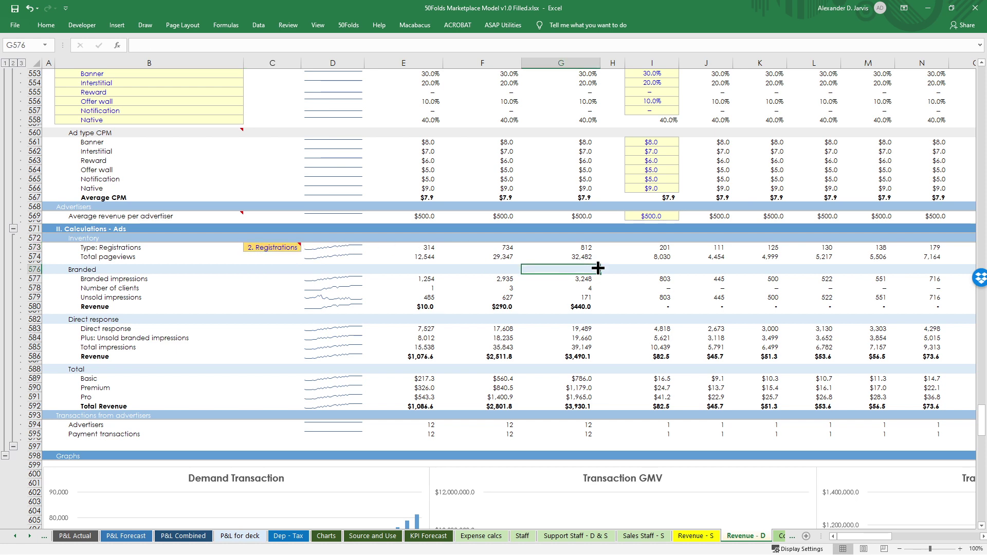
- Open the Conversion sheet, expand all its row groups, and look through the guide and customer summary
{"action": "key", "text": "ctrl+Home"}
{"action": "key", "text": "ctrl+Page_Down"}
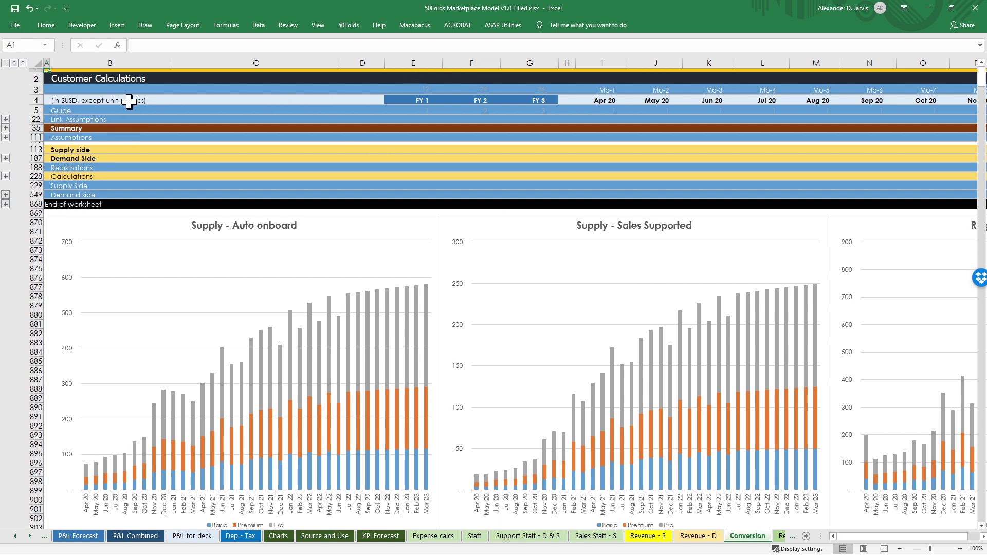
{"action": "left_click", "coordinate": [68, 108]}
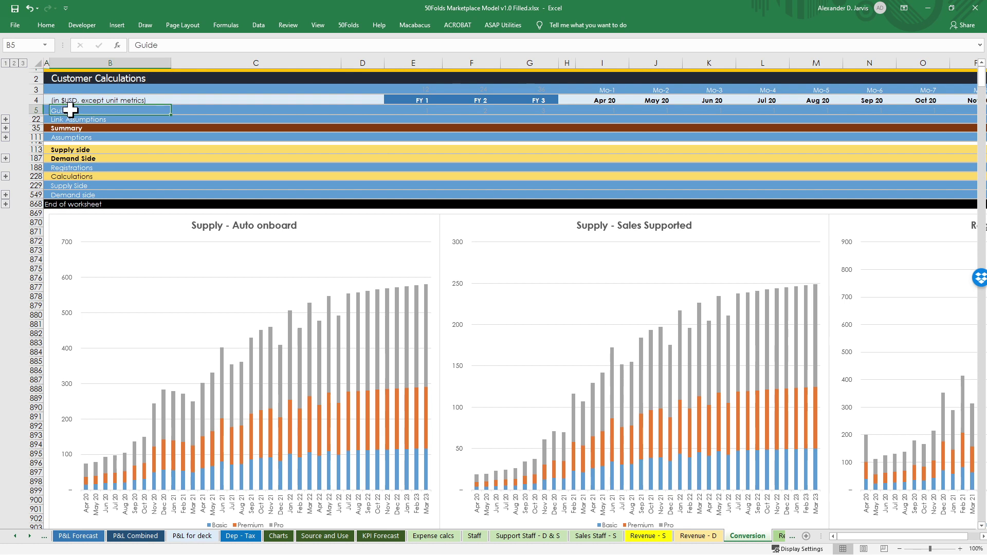
{"action": "left_click", "coordinate": [22, 63]}
{"action": "left_click", "coordinate": [425, 258]}
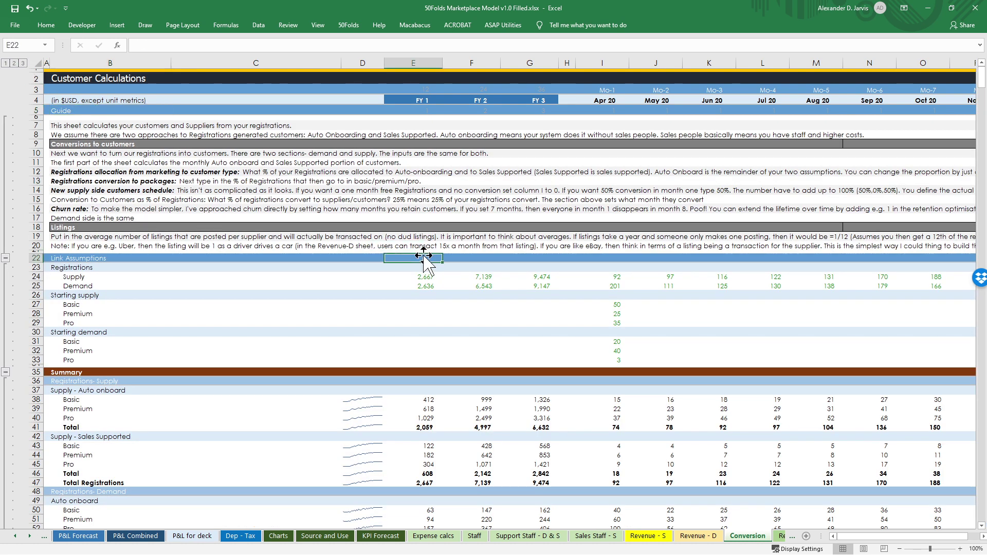
{"action": "scroll", "coordinate": [424, 257], "scroll_direction": "down", "scroll_amount": 12}
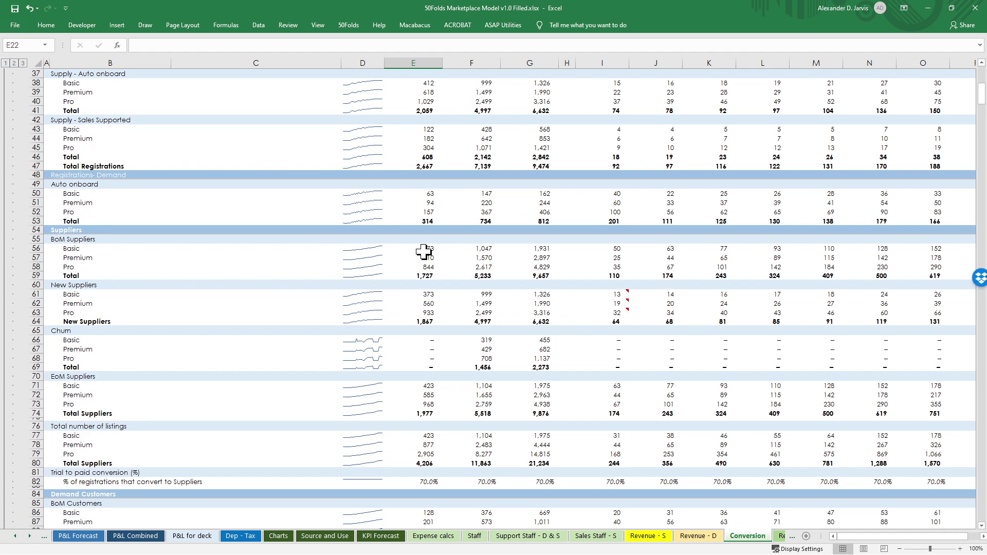
{"action": "scroll", "coordinate": [424, 252], "scroll_direction": "down", "scroll_amount": 20}
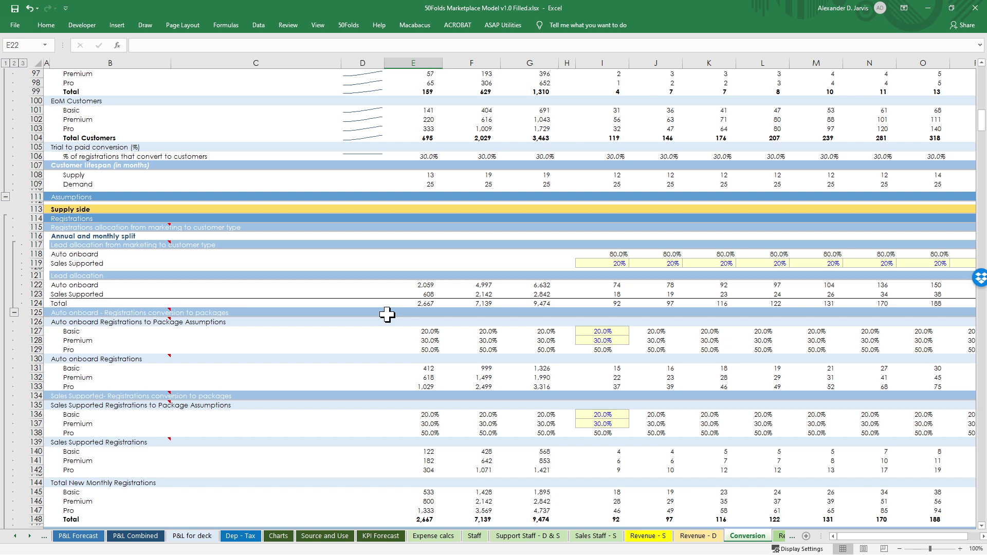
- Set the supply-side Sales Supported lead allocation for Apr 20 to 80% and undo the change
{"action": "left_click", "coordinate": [602, 264]}
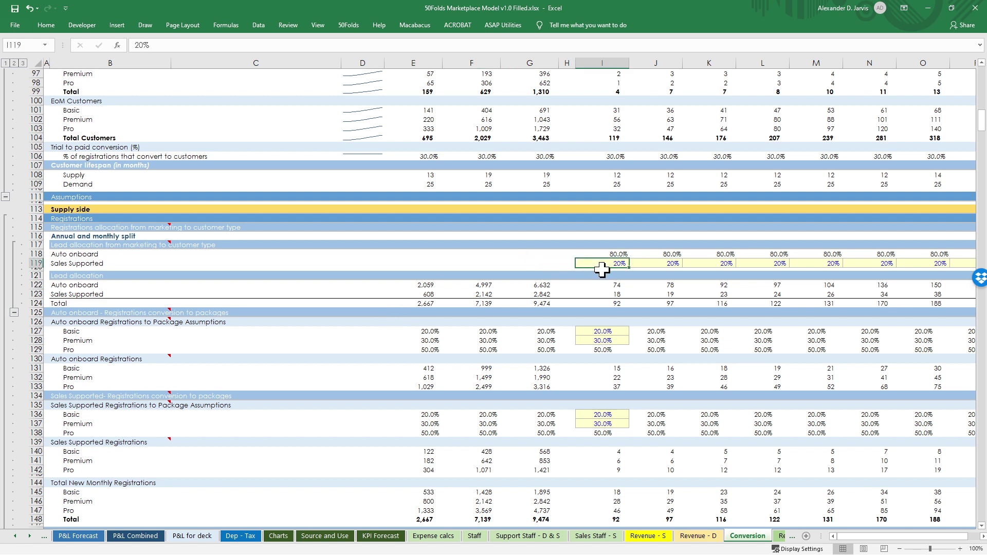
{"action": "type", "text": "80"}
{"action": "key", "text": "Return"}
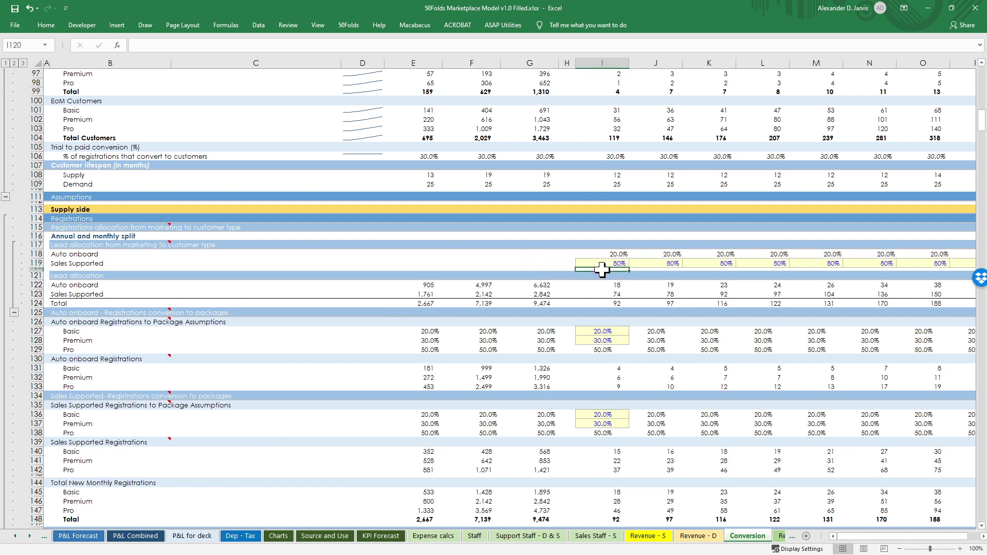
{"action": "key", "text": "ctrl+z"}
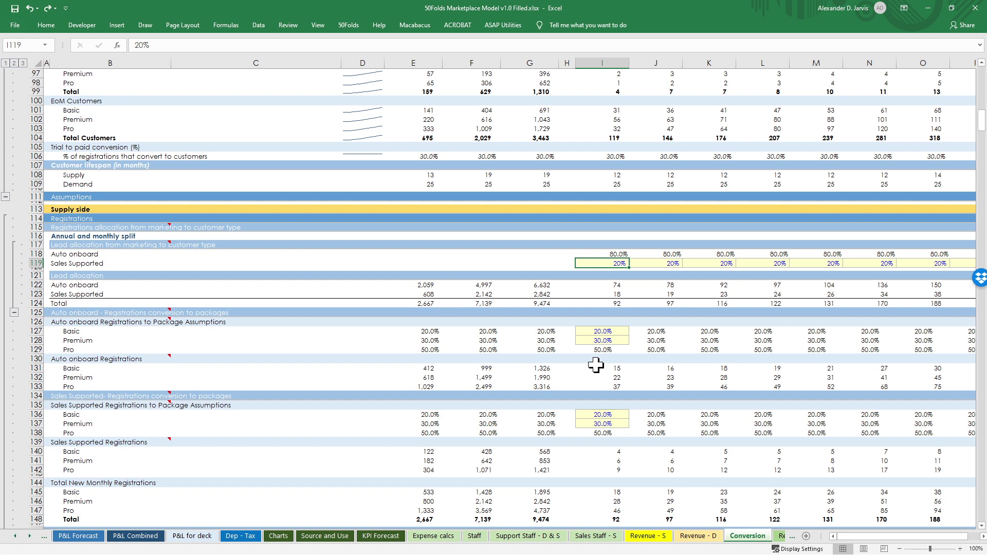
- Examine the supply-side package conversion, adoption curve and registration-to-supplier conversion inputs
{"action": "scroll", "coordinate": [595, 365], "scroll_direction": "down", "scroll_amount": 6}
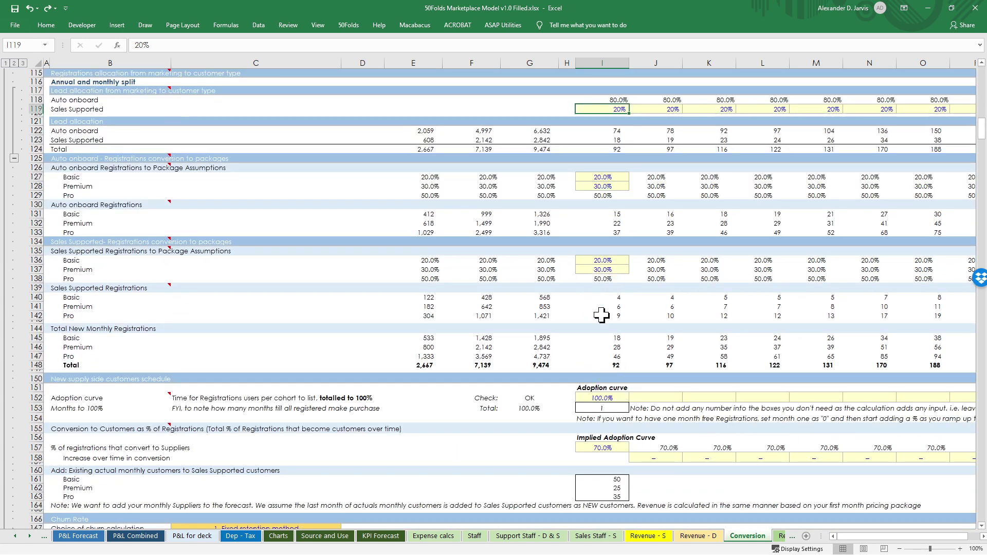
{"action": "scroll", "coordinate": [601, 315], "scroll_direction": "down", "scroll_amount": 6}
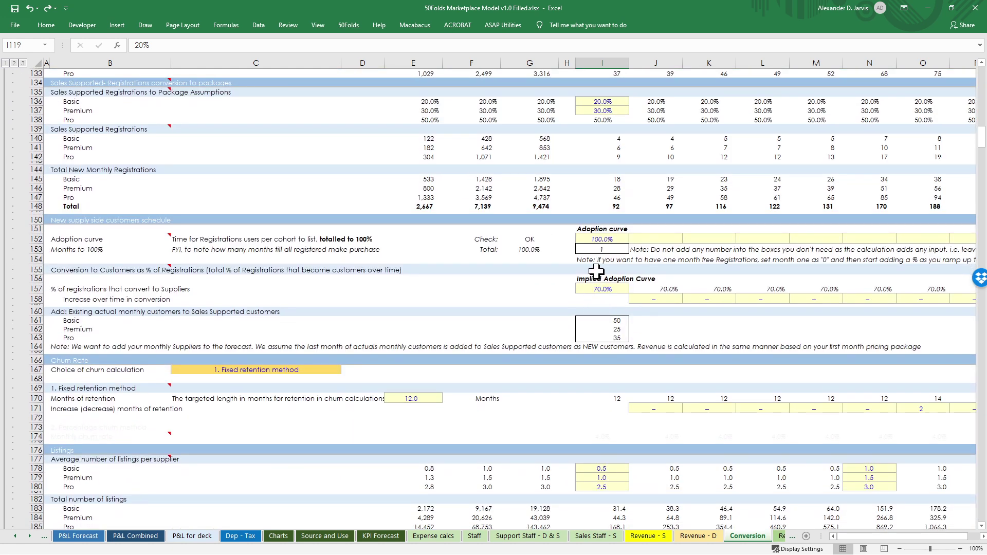
{"action": "left_click", "coordinate": [600, 230]}
{"action": "left_click", "coordinate": [612, 239]}
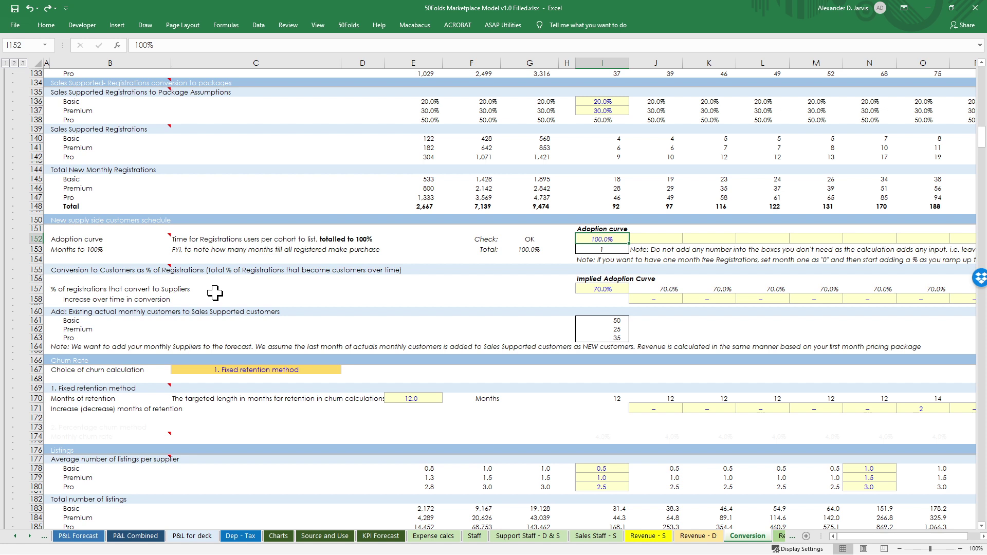
{"action": "left_click", "coordinate": [602, 288]}
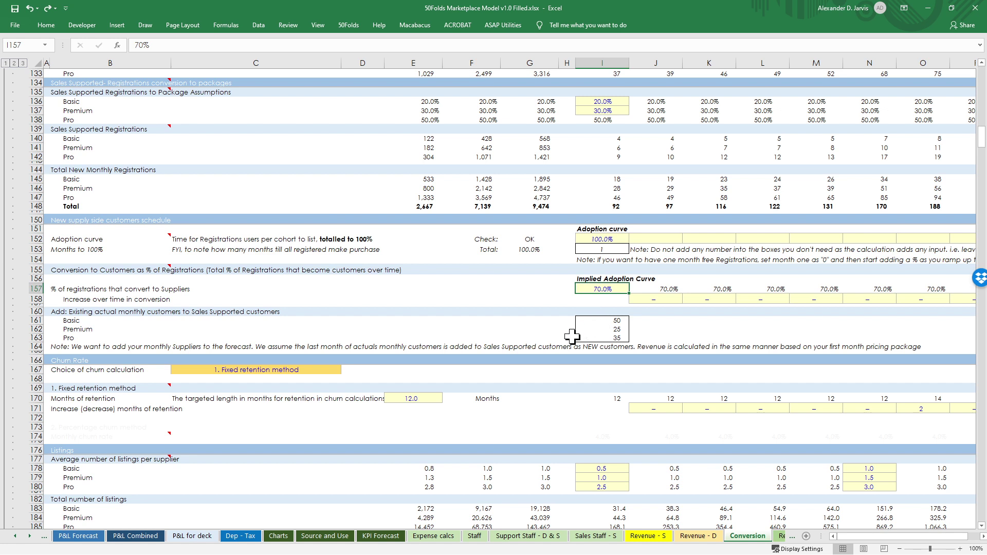
- Set the supply-side choice of churn calculation to 2. Percentage churn method
{"action": "left_click", "coordinate": [290, 371]}
{"action": "key", "text": "alt+Down"}
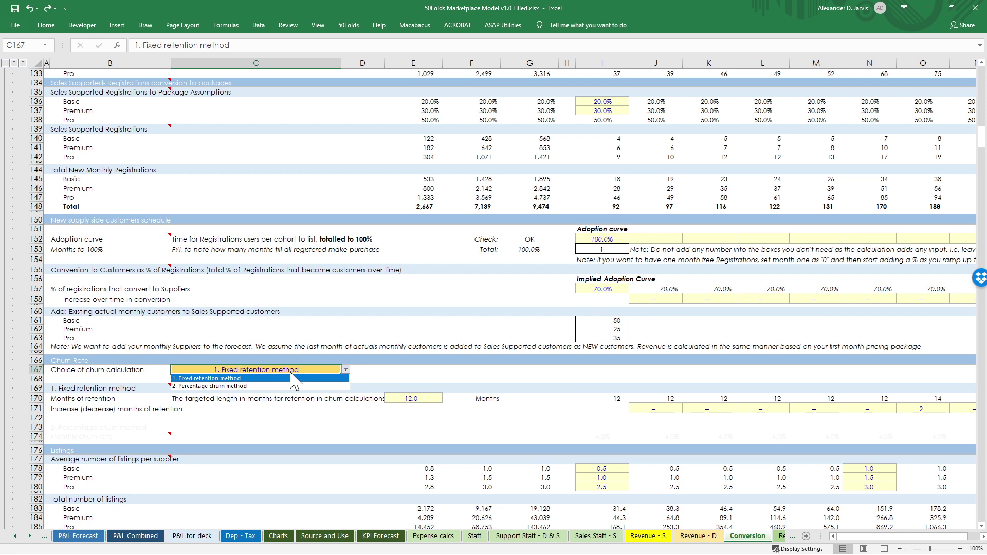
{"action": "left_click", "coordinate": [294, 386]}
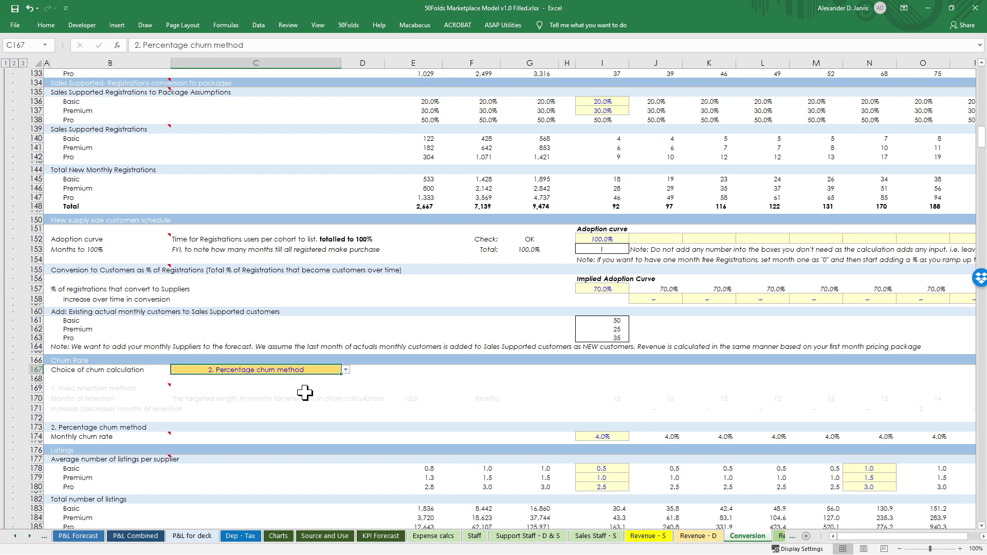
{"action": "left_click", "coordinate": [570, 434]}
- Review the supply-side listings and the demand-side package split, adoption curve, customer conversion and churn assumptions
{"action": "scroll", "coordinate": [574, 428], "scroll_direction": "down", "scroll_amount": 6}
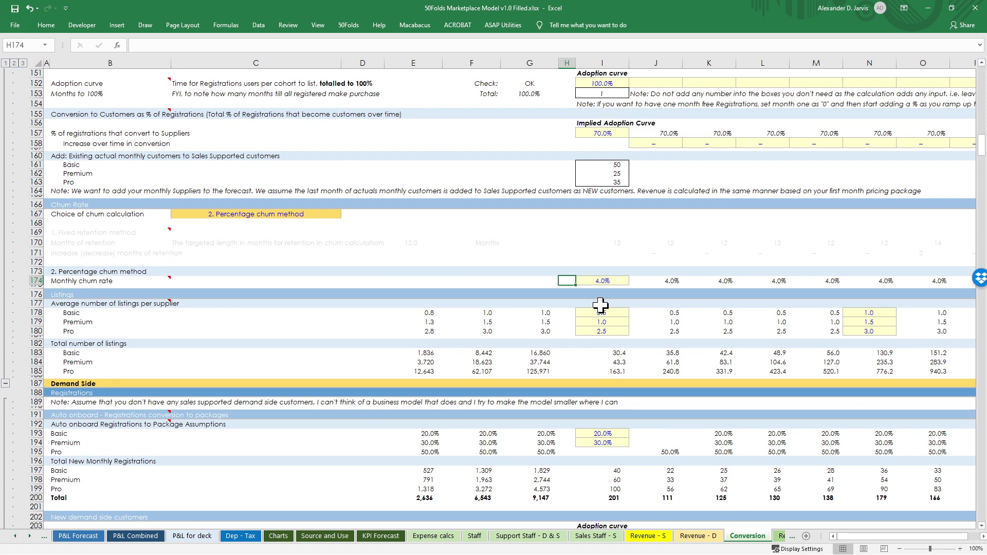
{"action": "left_click", "coordinate": [616, 371]}
{"action": "scroll", "coordinate": [621, 370], "scroll_direction": "down", "scroll_amount": 8}
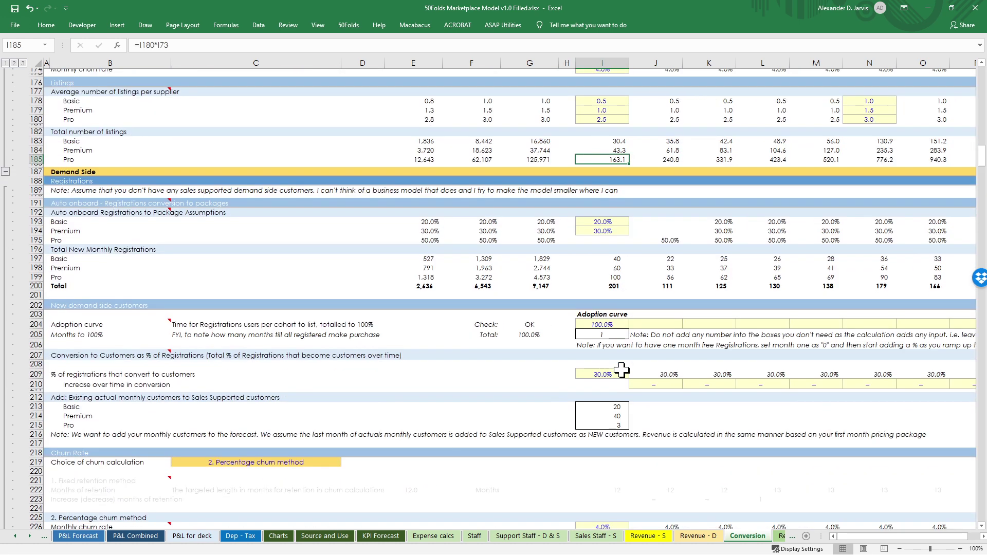
{"action": "scroll", "coordinate": [621, 370], "scroll_direction": "down", "scroll_amount": 1}
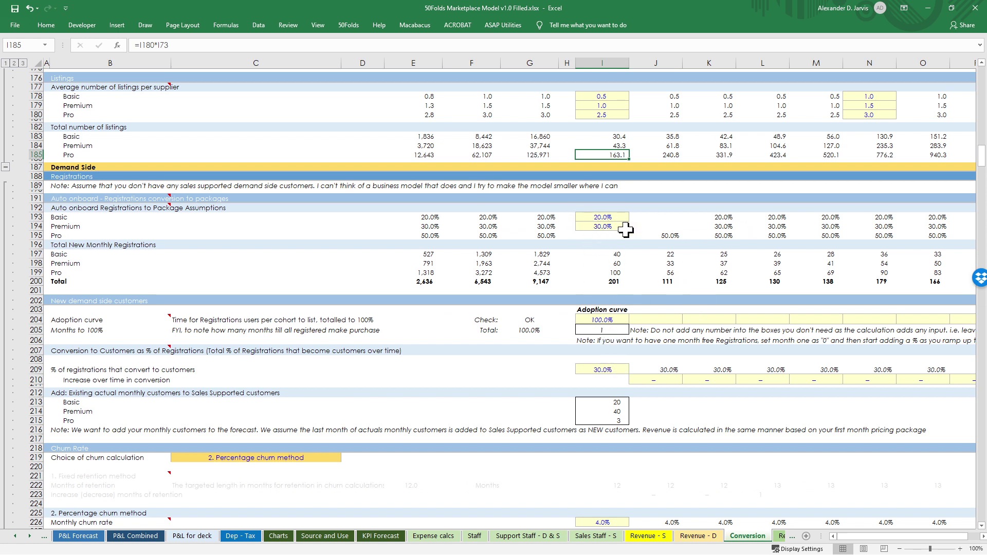
{"action": "left_click", "coordinate": [654, 226]}
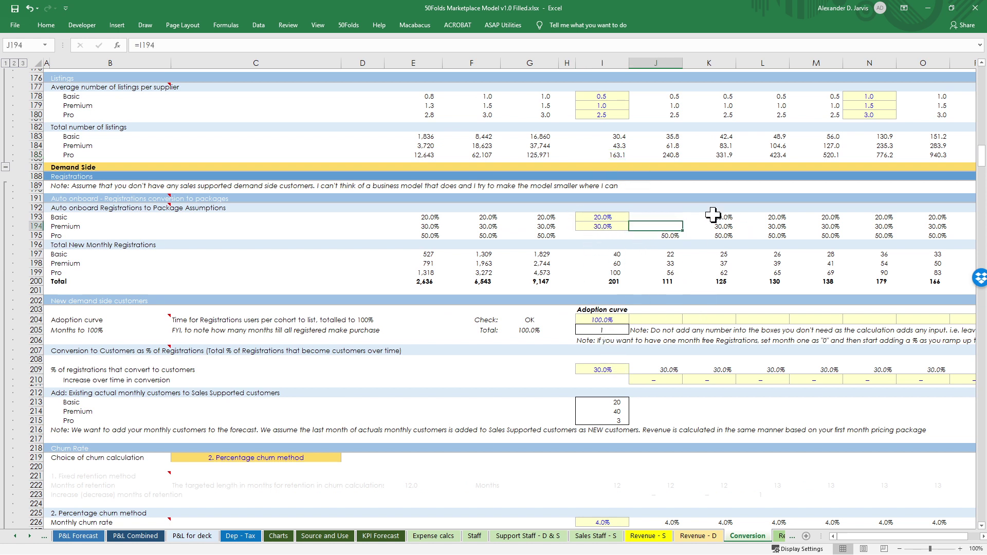
{"action": "key", "text": "Left"}
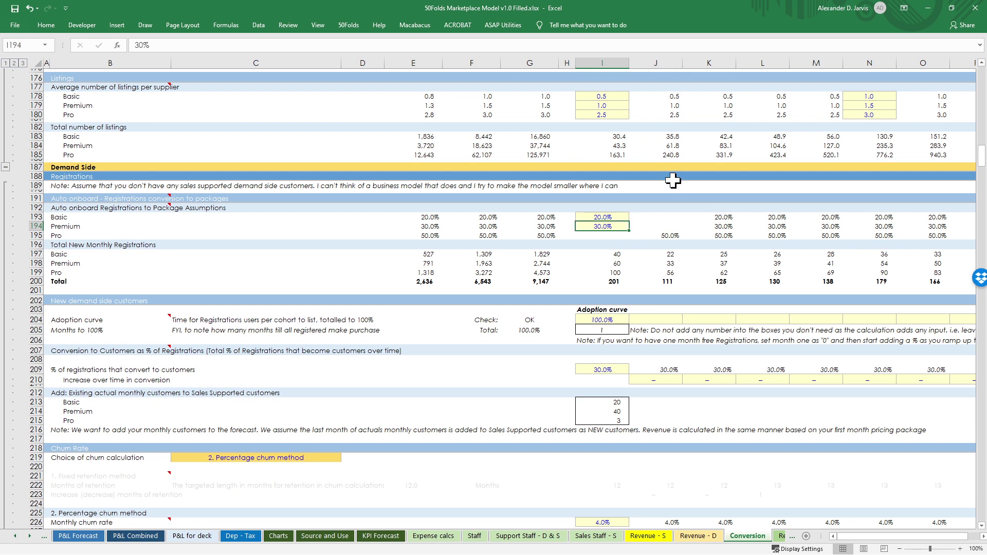
{"action": "left_click", "coordinate": [613, 321]}
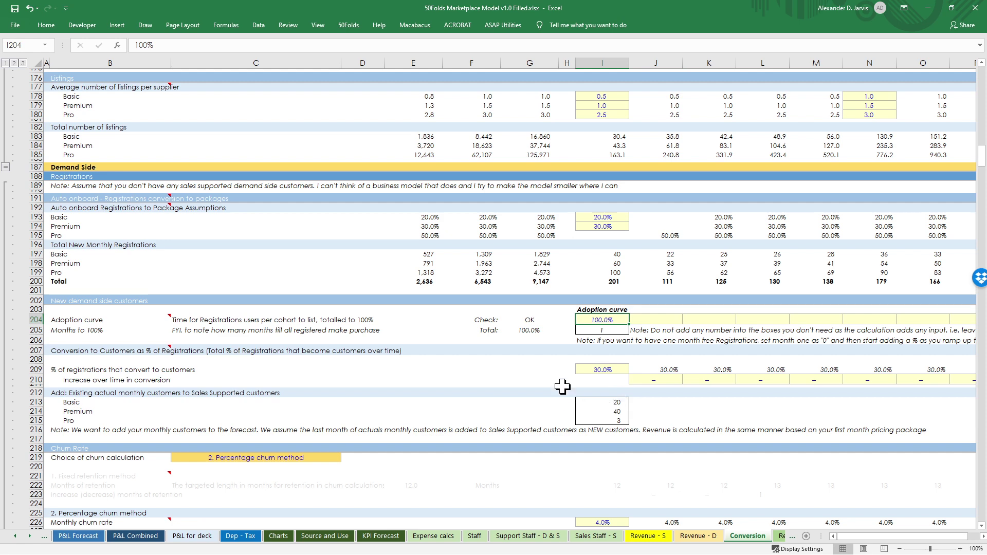
{"action": "left_click", "coordinate": [652, 385]}
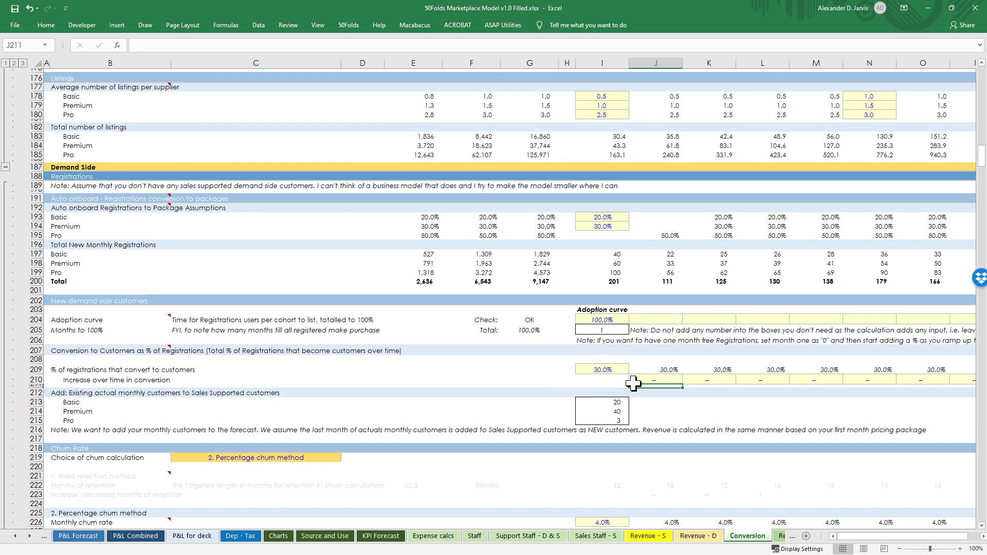
{"action": "scroll", "coordinate": [651, 384], "scroll_direction": "down", "scroll_amount": 5}
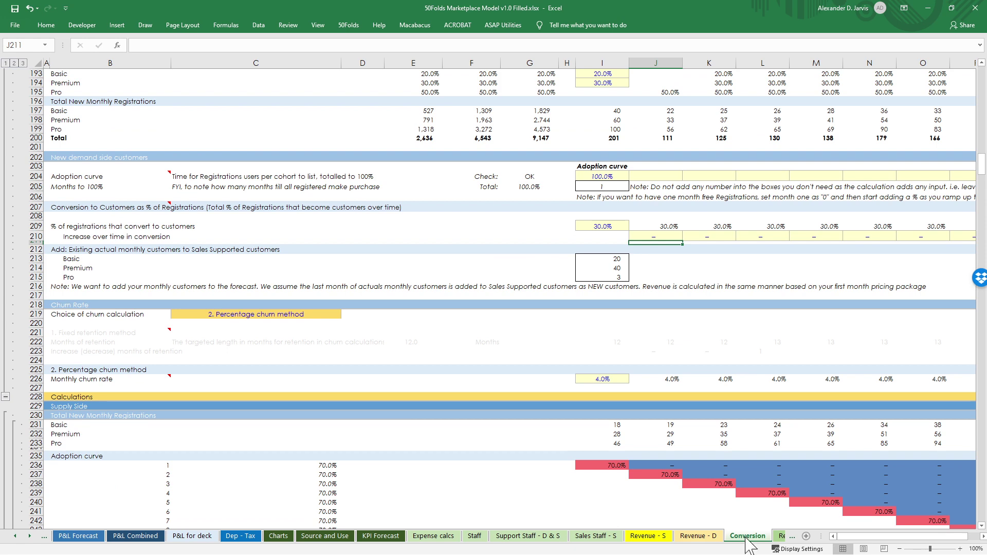
- Open the Registrations sheet, expand all its row groups, and look through the guide, summary and marketing-driven sections
{"action": "left_click", "coordinate": [781, 535]}
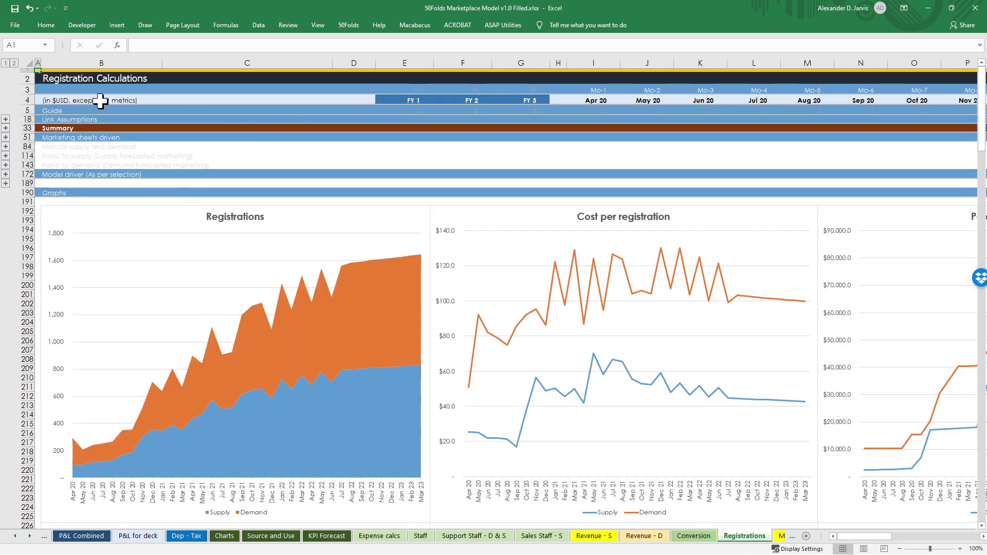
{"action": "left_click", "coordinate": [100, 101]}
{"action": "left_click", "coordinate": [14, 63]}
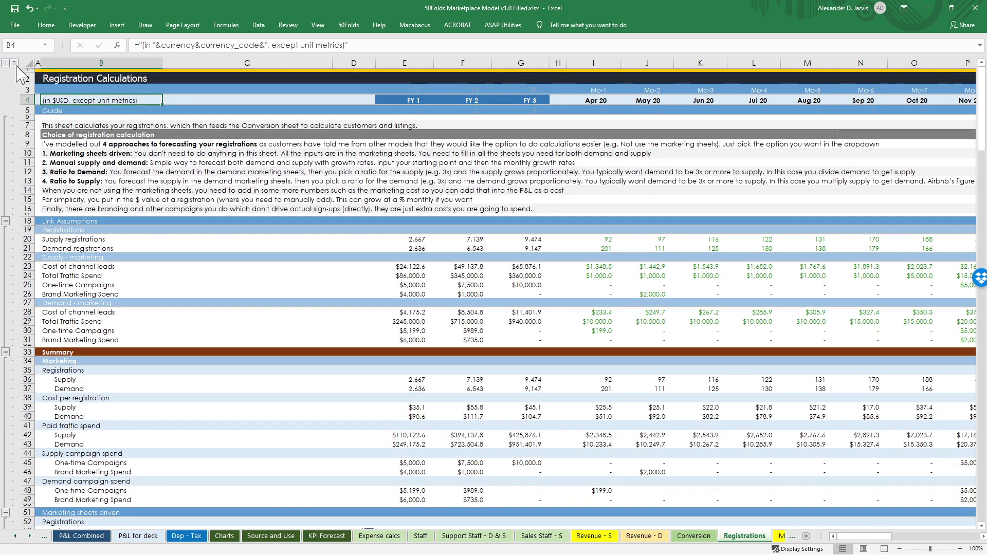
{"action": "left_click", "coordinate": [169, 191]}
{"action": "scroll", "coordinate": [443, 265], "scroll_direction": "down", "scroll_amount": 9}
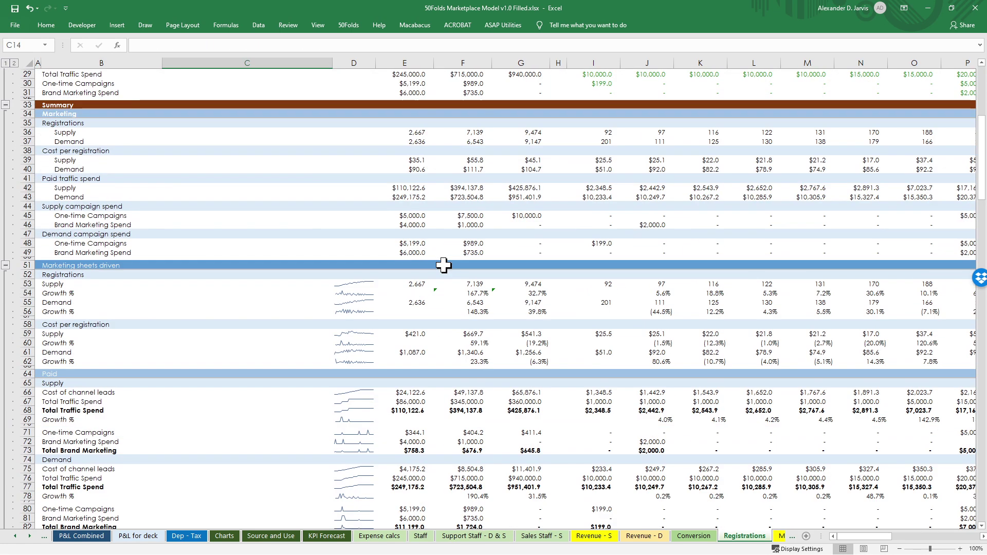
- Look through the Registrations sheet's link assumptions, summary, marketing-driven, manual and ratio-to-supply sections
{"action": "scroll", "coordinate": [443, 264], "scroll_direction": "down", "scroll_amount": 5}
{"action": "scroll", "coordinate": [442, 265], "scroll_direction": "up", "scroll_amount": 14}
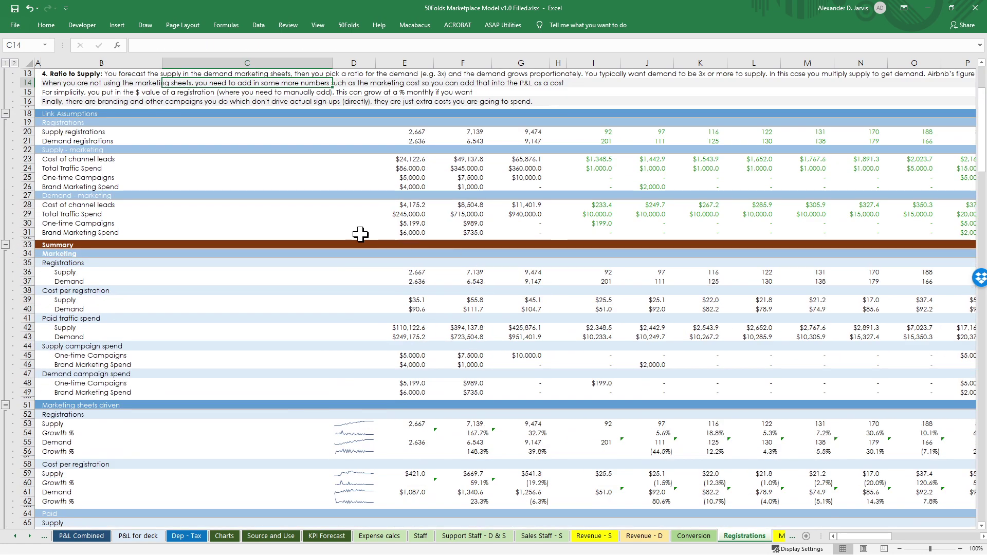
{"action": "scroll", "coordinate": [252, 279], "scroll_direction": "down", "scroll_amount": 12}
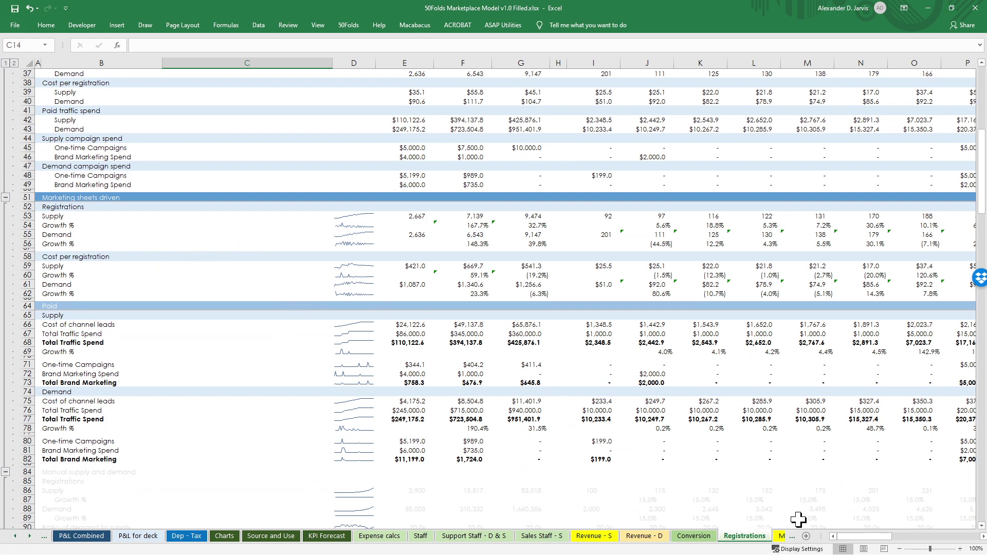
{"action": "left_click", "coordinate": [617, 323]}
{"action": "scroll", "coordinate": [616, 321], "scroll_direction": "down", "scroll_amount": 13}
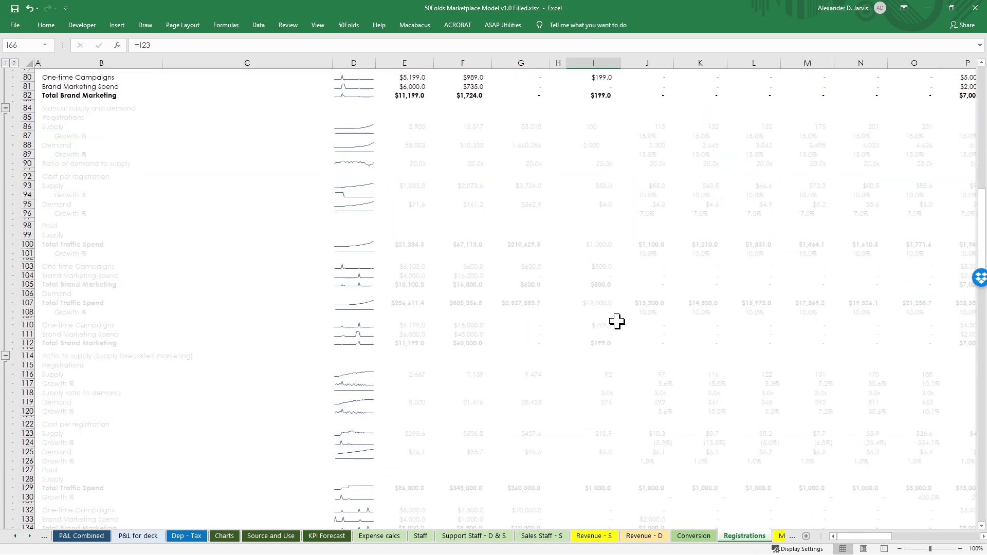
- On the Control sheet, set the choice of registration calculation to 3. Ratio to Supply
{"action": "left_click", "coordinate": [15, 536]}
{"action": "left_click", "coordinate": [14, 536]}
{"action": "left_click", "coordinate": [173, 536]}
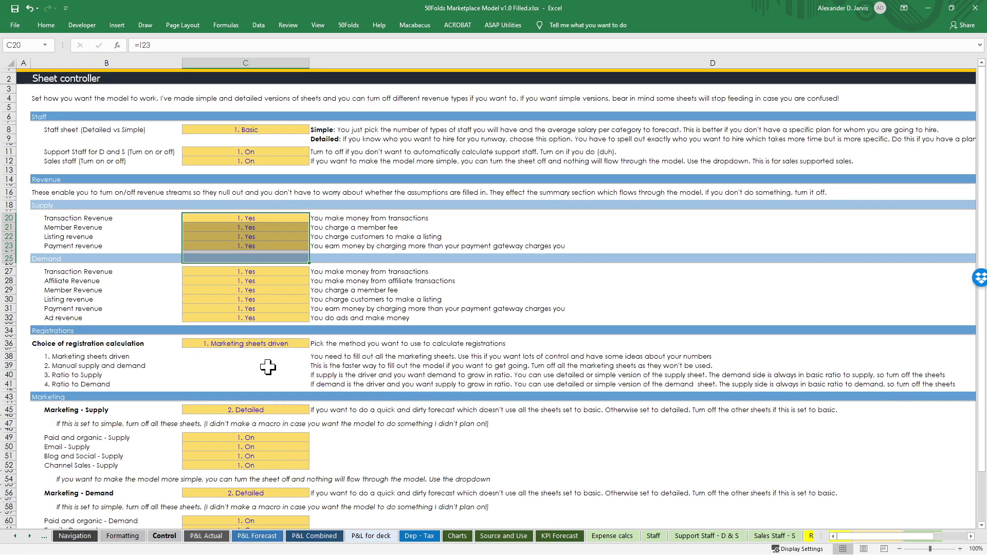
{"action": "left_click", "coordinate": [298, 389]}
{"action": "scroll", "coordinate": [328, 385], "scroll_direction": "down", "scroll_amount": 2}
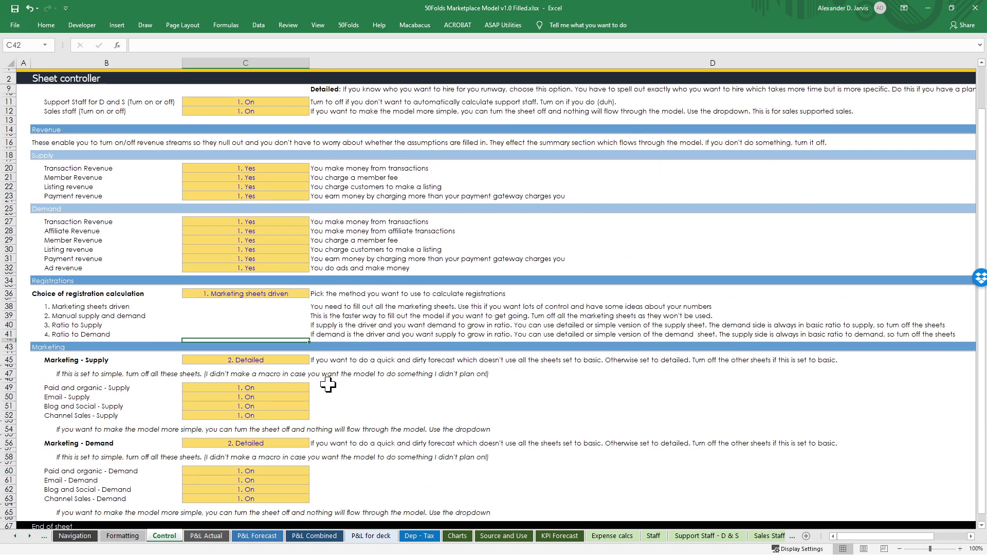
{"action": "left_click", "coordinate": [250, 296]}
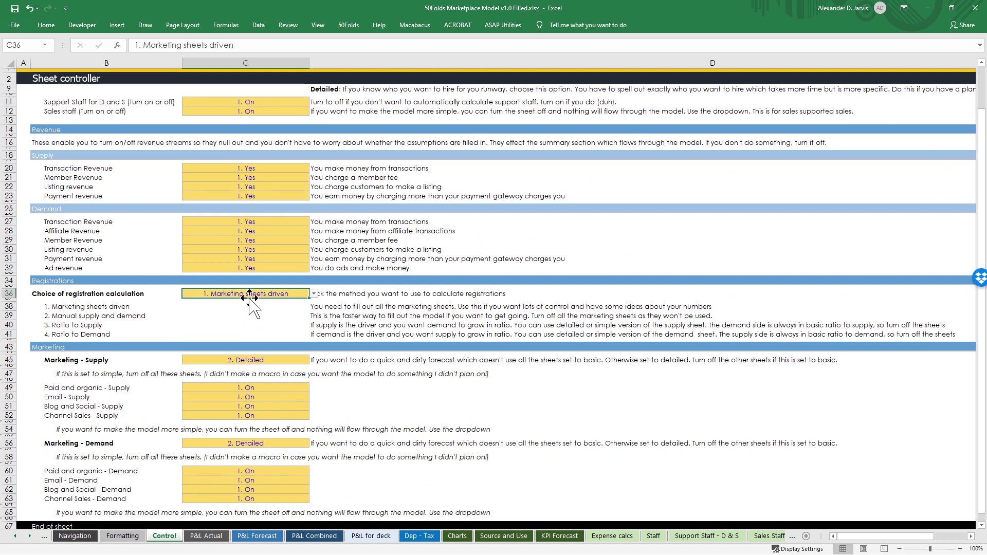
{"action": "key", "text": "alt+Down"}
{"action": "key", "text": "Down"}
{"action": "key", "text": "Down"}
{"action": "key", "text": "Return"}
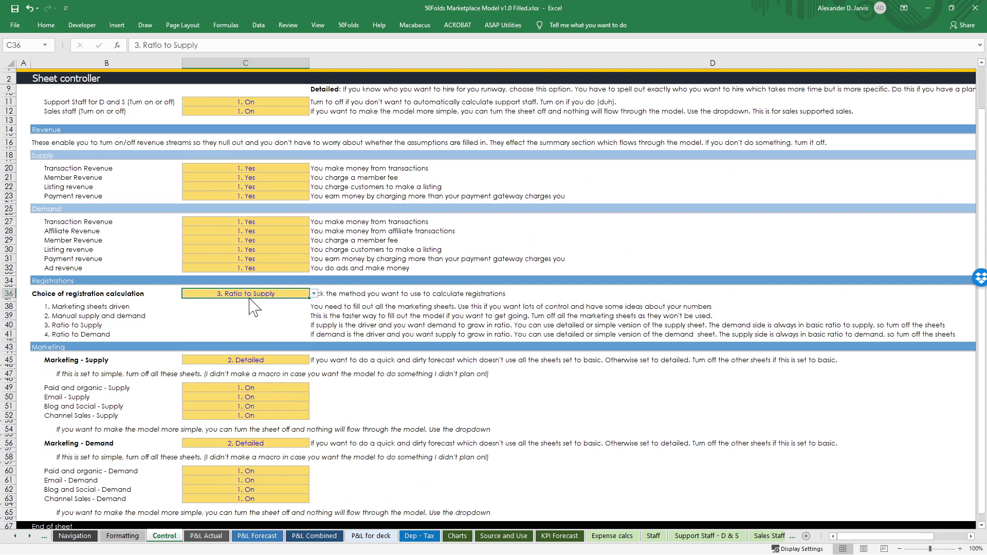
- Return to the Registrations sheet and collapse the marketing sheets driven and manual supply and demand groups
{"action": "left_click", "coordinate": [770, 536]}
{"action": "left_click", "coordinate": [766, 536]}
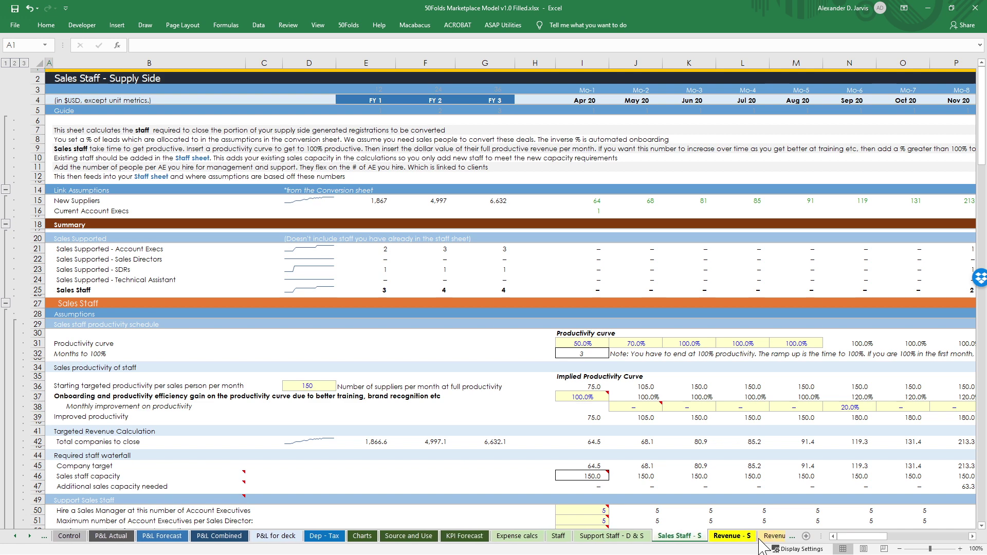
{"action": "left_click", "coordinate": [761, 535]}
{"action": "left_click", "coordinate": [760, 537]}
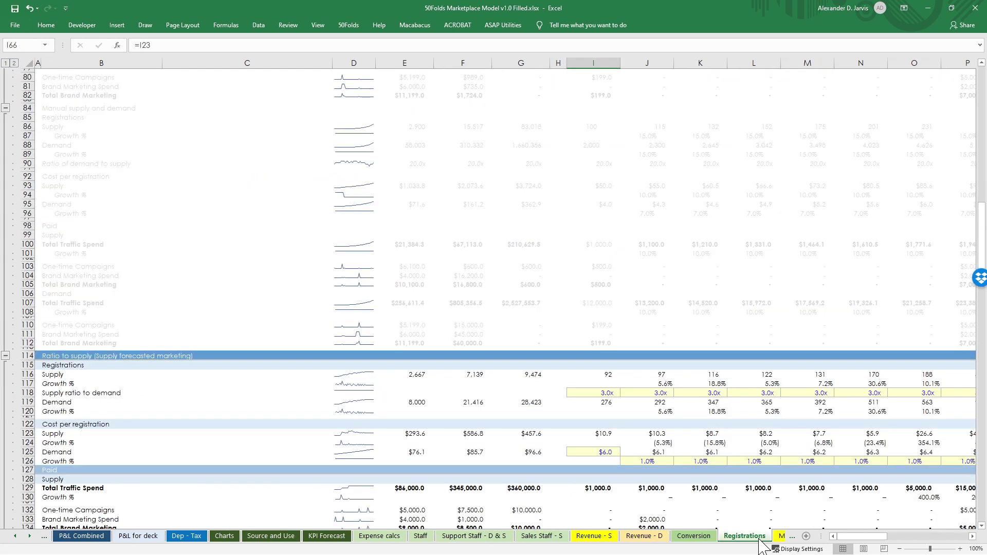
{"action": "left_click", "coordinate": [183, 214]}
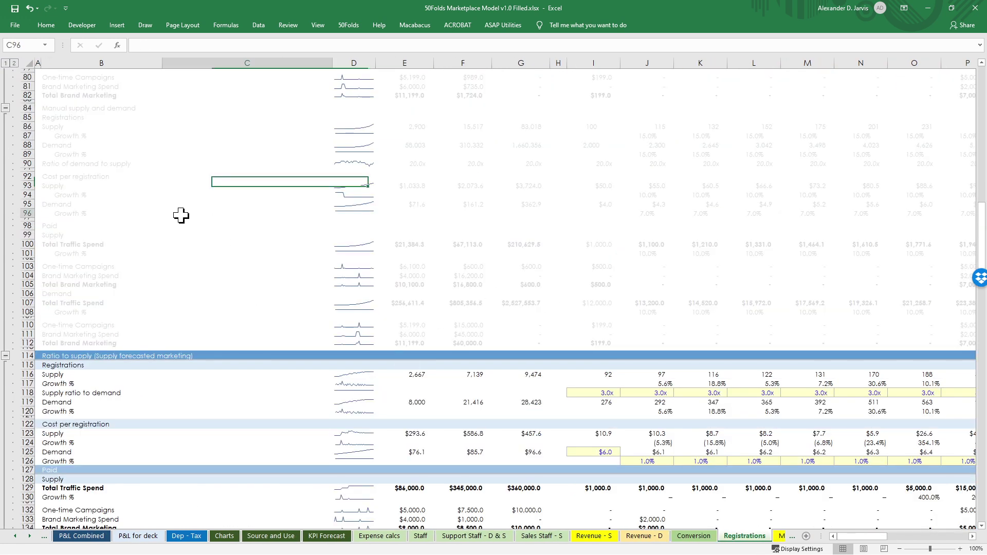
{"action": "scroll", "coordinate": [170, 216], "scroll_direction": "up", "scroll_amount": 3}
{"action": "scroll", "coordinate": [102, 205], "scroll_direction": "up", "scroll_amount": 1}
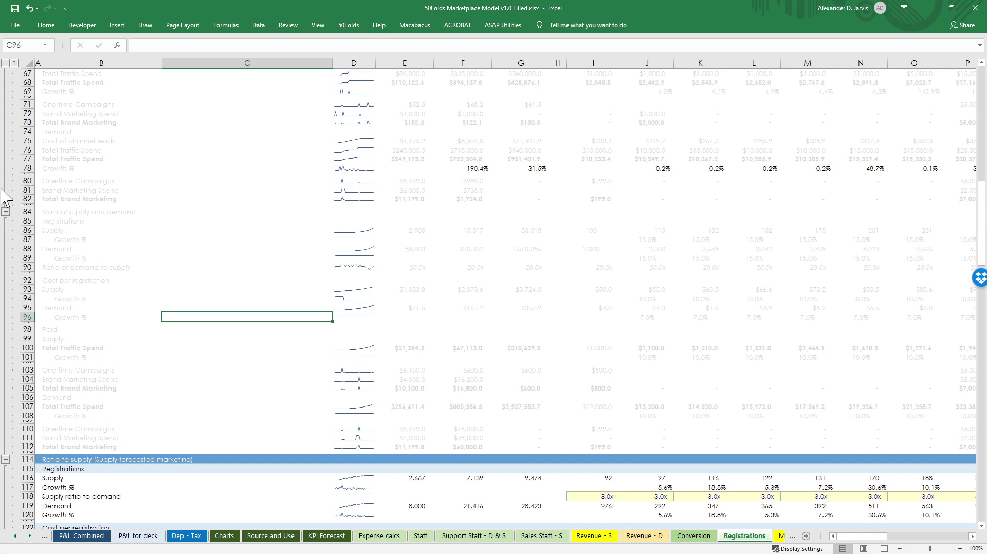
{"action": "left_click", "coordinate": [4, 196]}
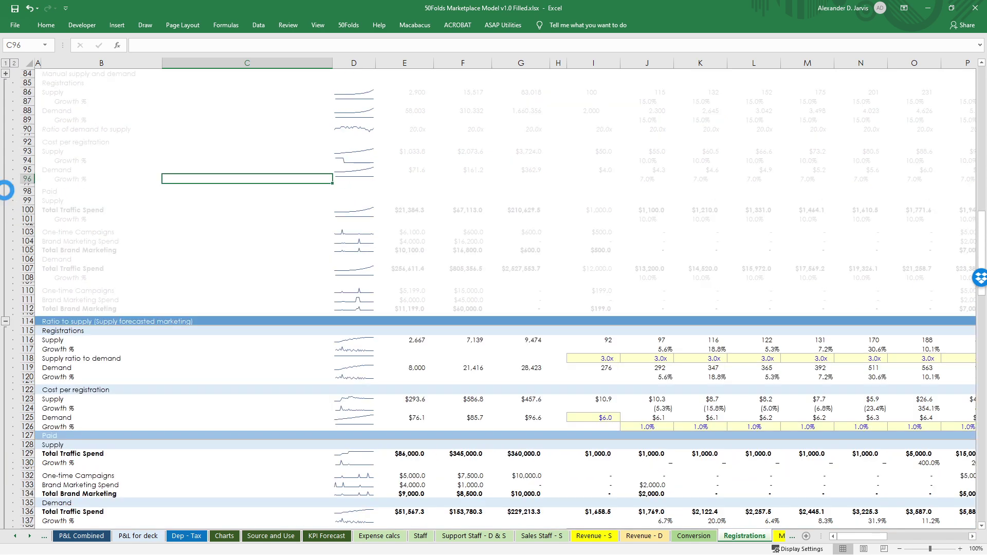
{"action": "left_click", "coordinate": [5, 191]}
{"action": "left_click", "coordinate": [339, 206]}
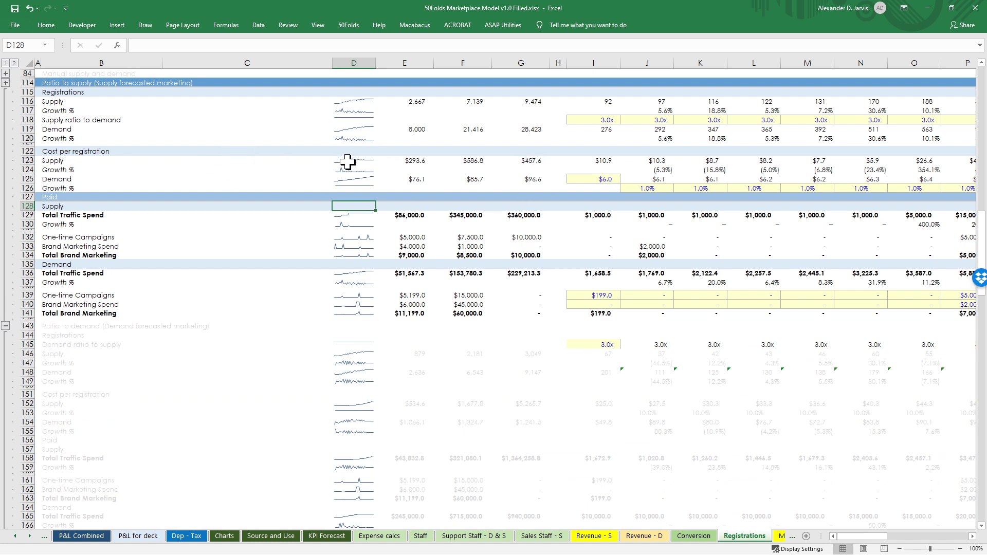
- Examine the Ratio to supply inputs from the supply ratio to demand through demand cost per registration to one-time campaigns
{"action": "left_click", "coordinate": [601, 119]}
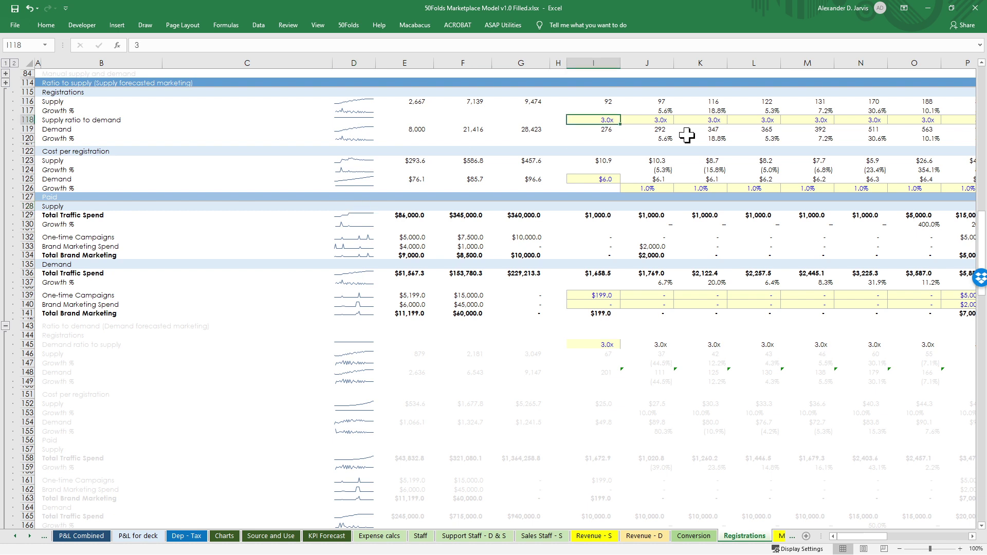
{"action": "key", "text": "Down"}
{"action": "key", "text": "Down"}
{"action": "key", "text": "Down"}
{"action": "key", "text": "Down"}
{"action": "key", "text": "Down"}
{"action": "key", "text": "Down"}
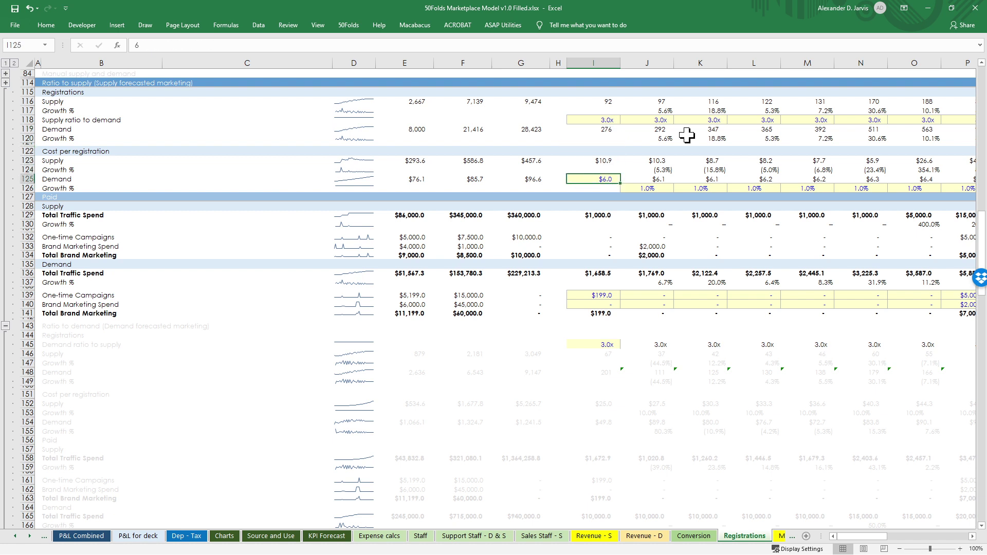
{"action": "key", "text": "Down"}
{"action": "key", "text": "Down"}
{"action": "key", "text": "Down"}
{"action": "key", "text": "Down"}
{"action": "key", "text": "Down"}
{"action": "key", "text": "Down"}
{"action": "key", "text": "Down"}
{"action": "key", "text": "Down"}
{"action": "key", "text": "Down"}
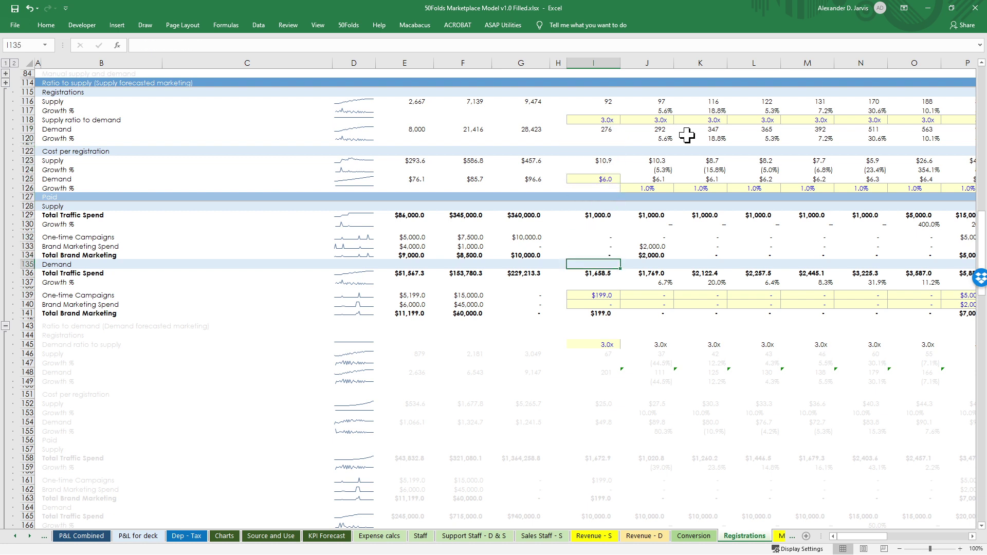
{"action": "key", "text": "Down"}
{"action": "key", "text": "Down"}
{"action": "key", "text": "Down"}
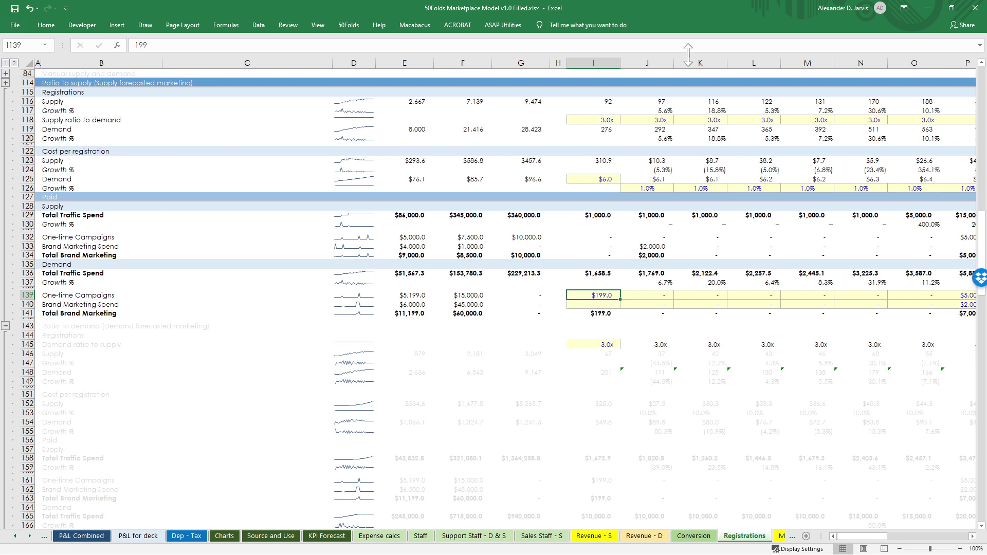
- Review the Model driver section of the Registrations sheet, then return to the start of the sheet
{"action": "left_click", "coordinate": [606, 262]}
{"action": "scroll", "coordinate": [607, 262], "scroll_direction": "down", "scroll_amount": 13}
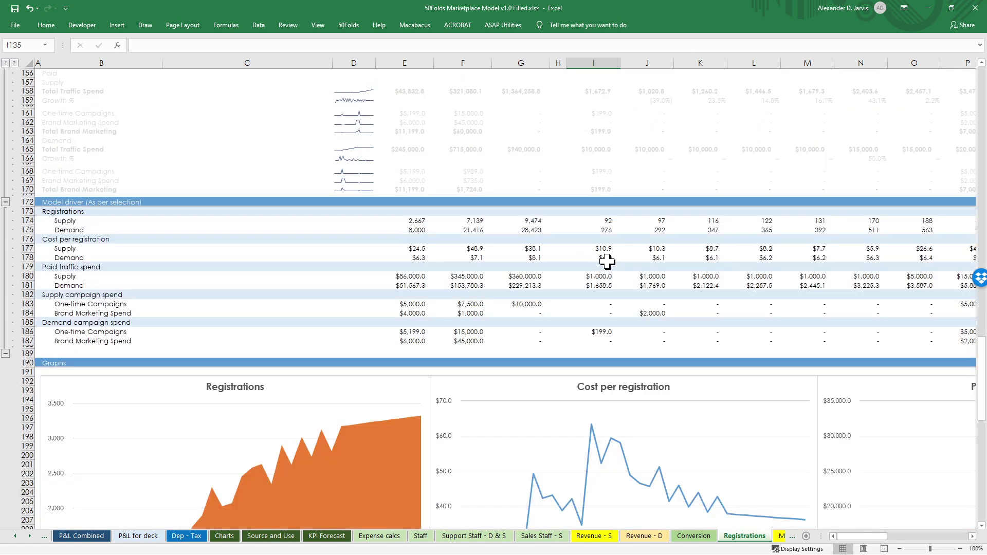
{"action": "left_click", "coordinate": [596, 278]}
{"action": "key", "text": "ctrl+Home"}
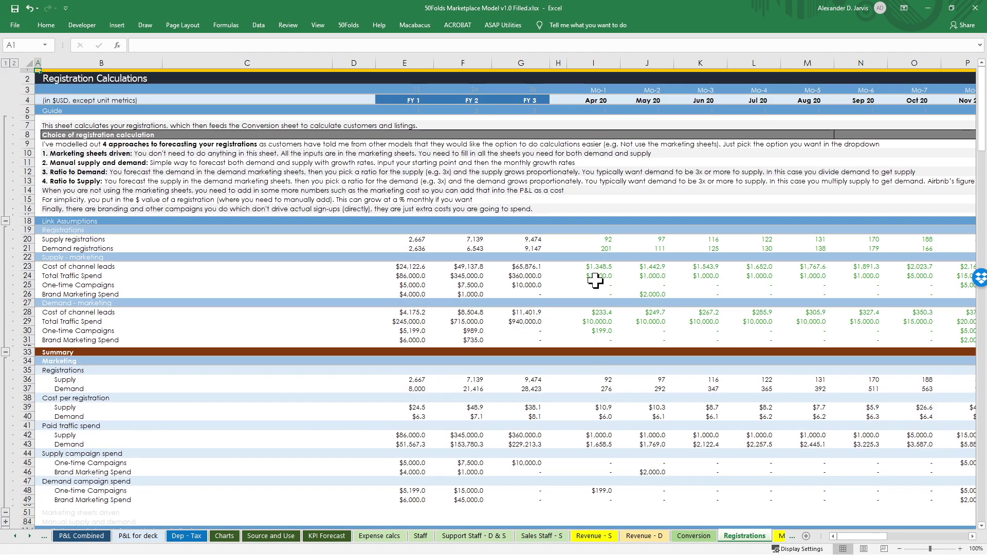
- Open the Marketing - S sheet and expand all its row groups
{"action": "key", "text": "ctrl+Page_Down"}
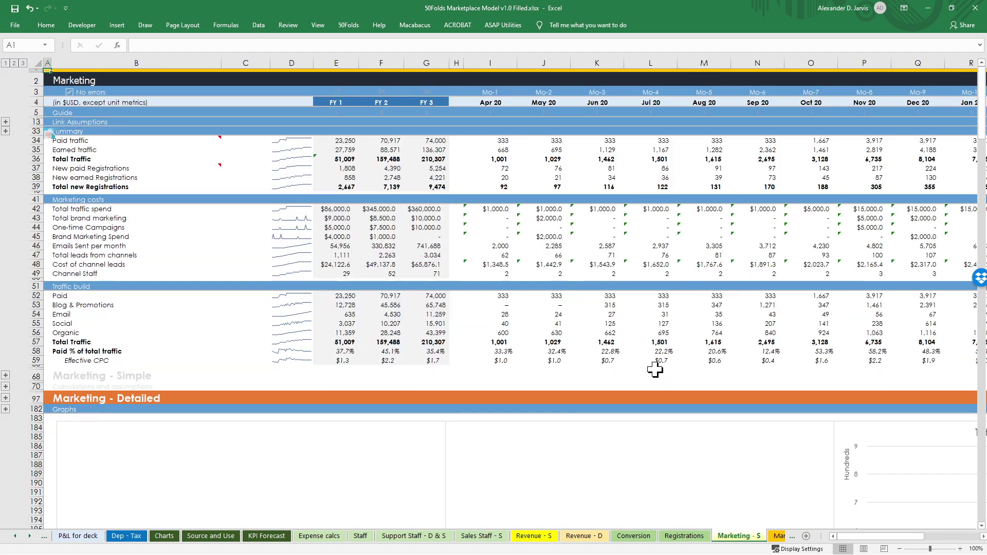
{"action": "left_click", "coordinate": [401, 280]}
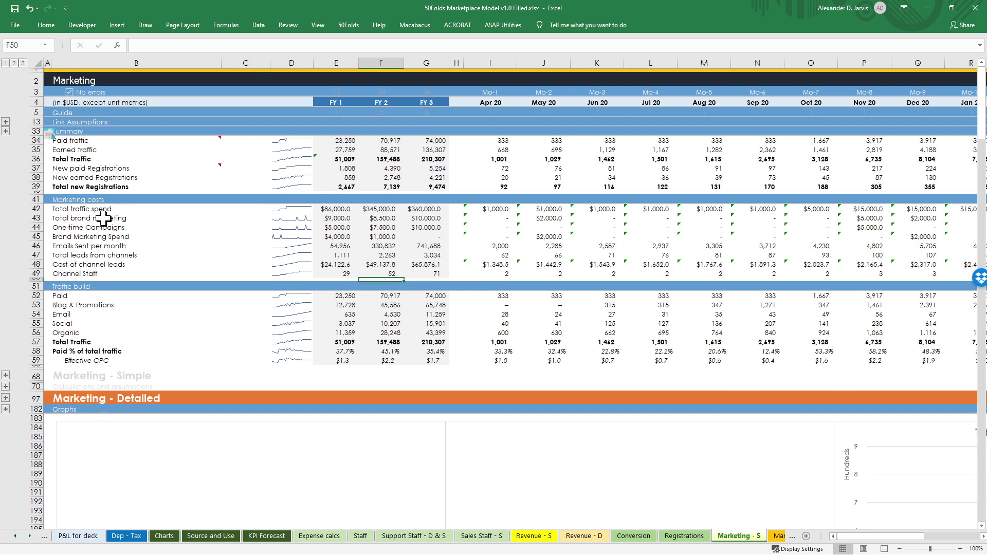
{"action": "left_click", "coordinate": [23, 63]}
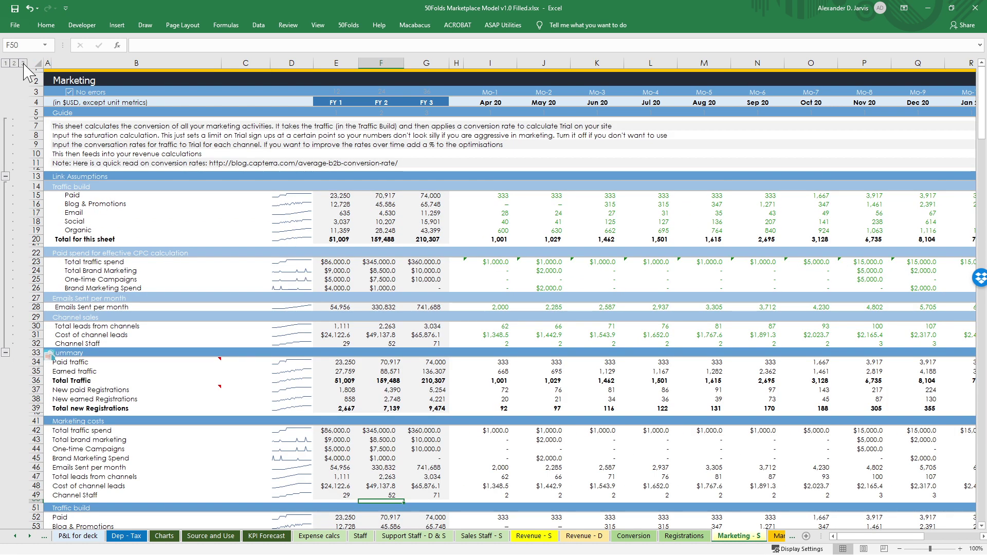
- Look through the Marketing - S sheet from the link assumptions down to the saturation calculation in Marketing - Detailed
{"action": "left_click", "coordinate": [98, 230]}
{"action": "scroll", "coordinate": [152, 240], "scroll_direction": "down", "scroll_amount": 10}
{"action": "scroll", "coordinate": [152, 240], "scroll_direction": "down", "scroll_amount": 10}
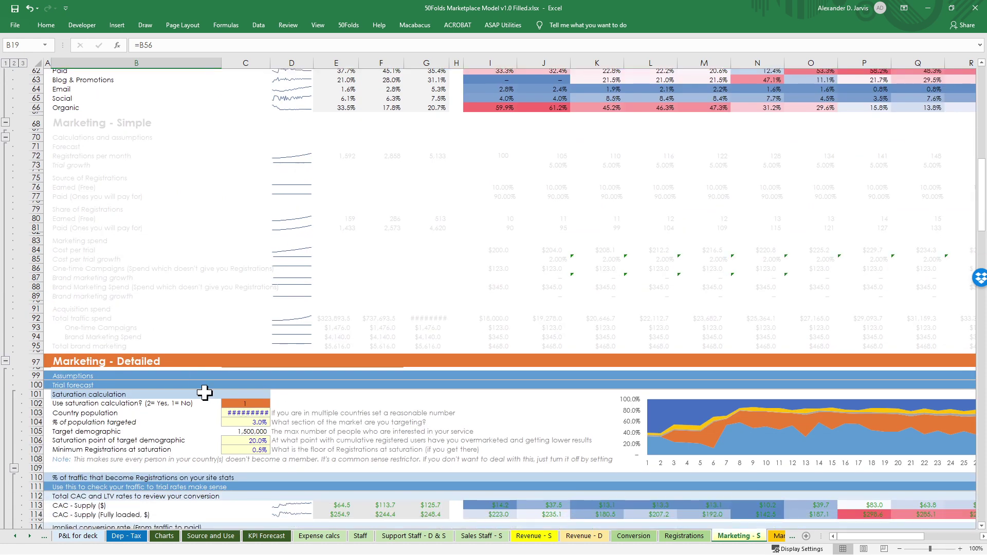
{"action": "scroll", "coordinate": [204, 392], "scroll_direction": "down", "scroll_amount": 10}
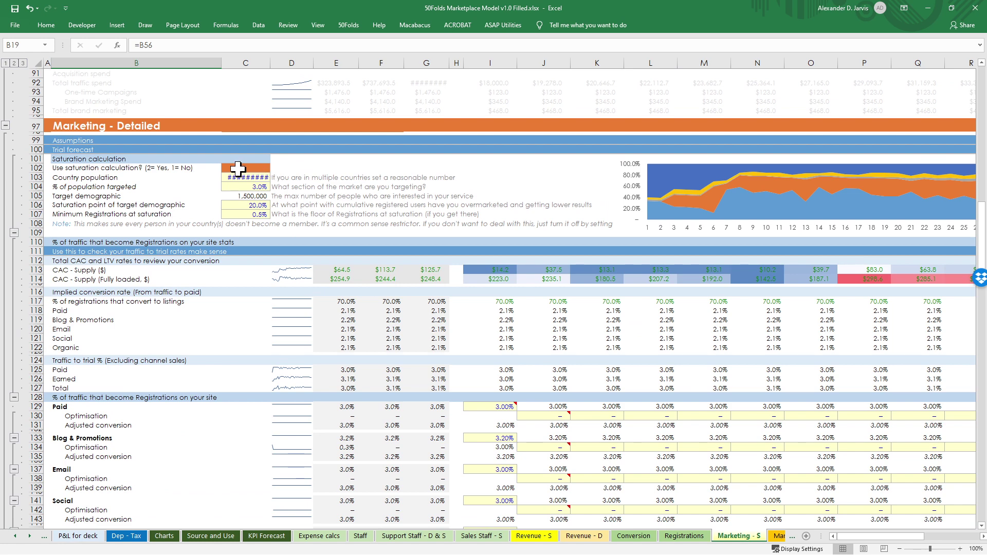
{"action": "left_click", "coordinate": [326, 204]}
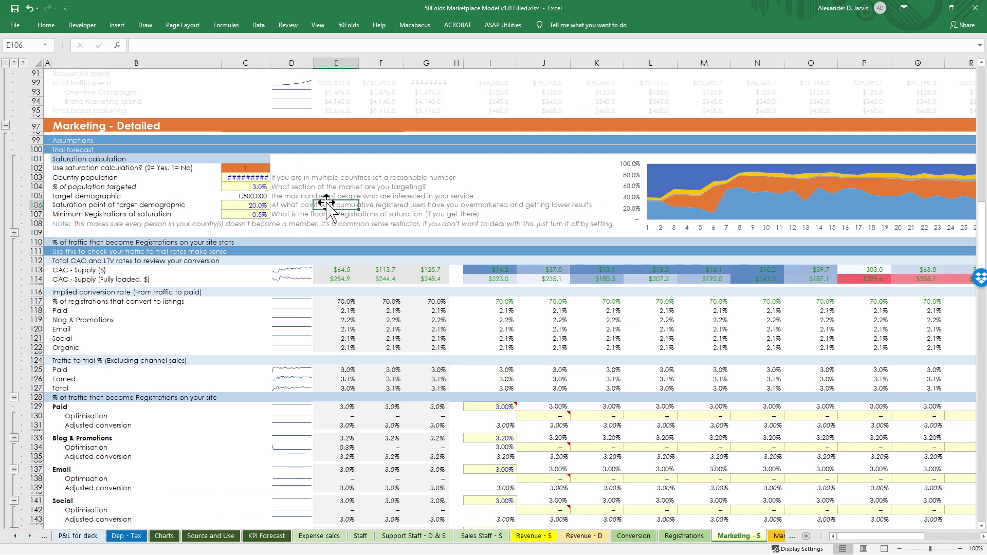
- Examine the per-channel traffic-to-registration conversion rates and the registrations and cumulative registrations tables
{"action": "scroll", "coordinate": [327, 203], "scroll_direction": "down", "scroll_amount": 6}
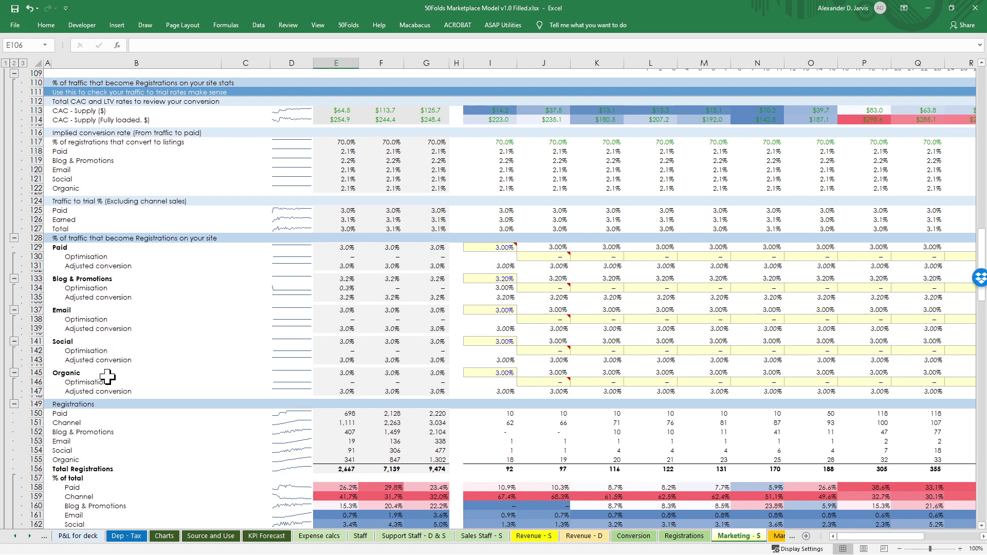
{"action": "left_click_drag", "start_coordinate": [480, 247], "coordinate": [725, 392]}
{"action": "scroll", "coordinate": [568, 399], "scroll_direction": "down", "scroll_amount": 6}
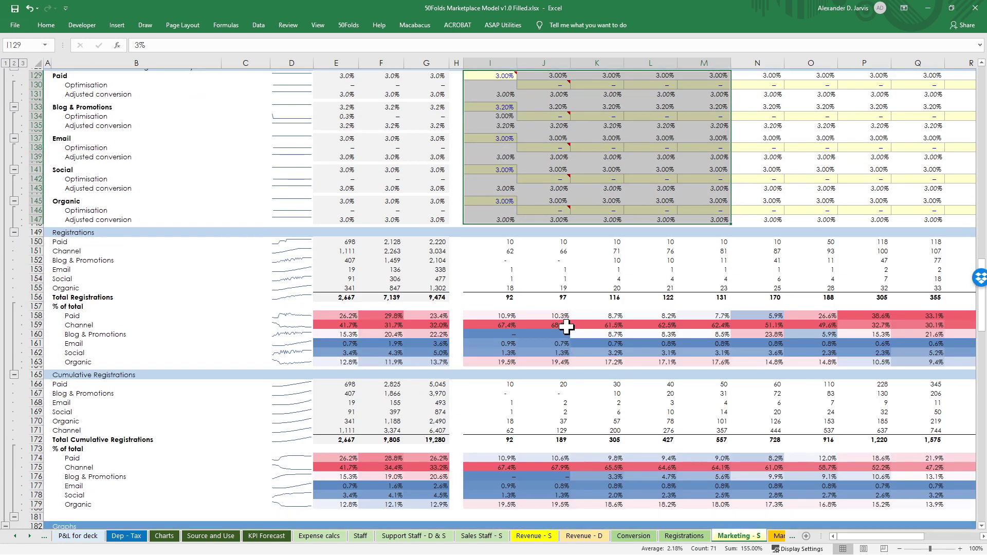
{"action": "scroll", "coordinate": [566, 326], "scroll_direction": "down", "scroll_amount": 3}
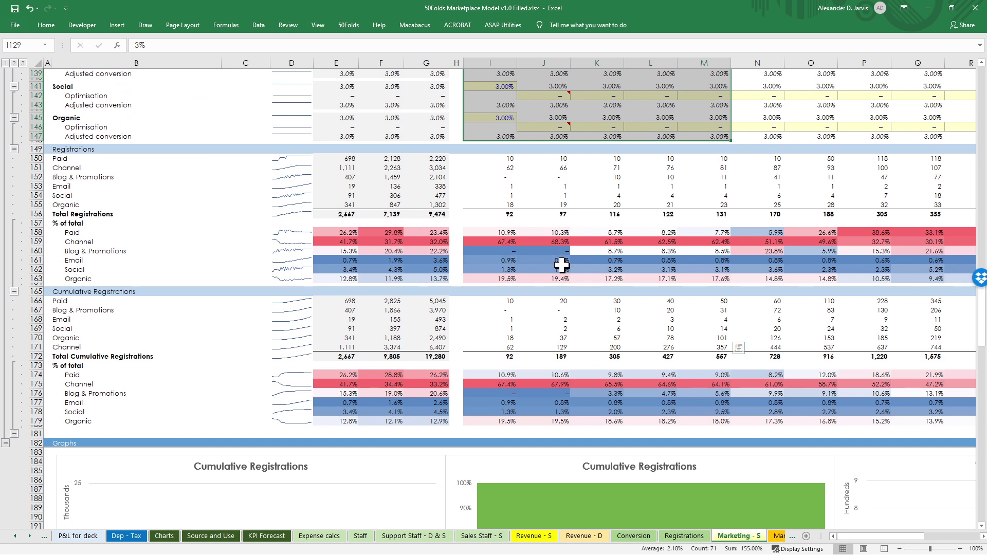
- Go back over the saturation calculation and the greyed-out Marketing - Simple section
{"action": "scroll", "coordinate": [561, 265], "scroll_direction": "up", "scroll_amount": 20}
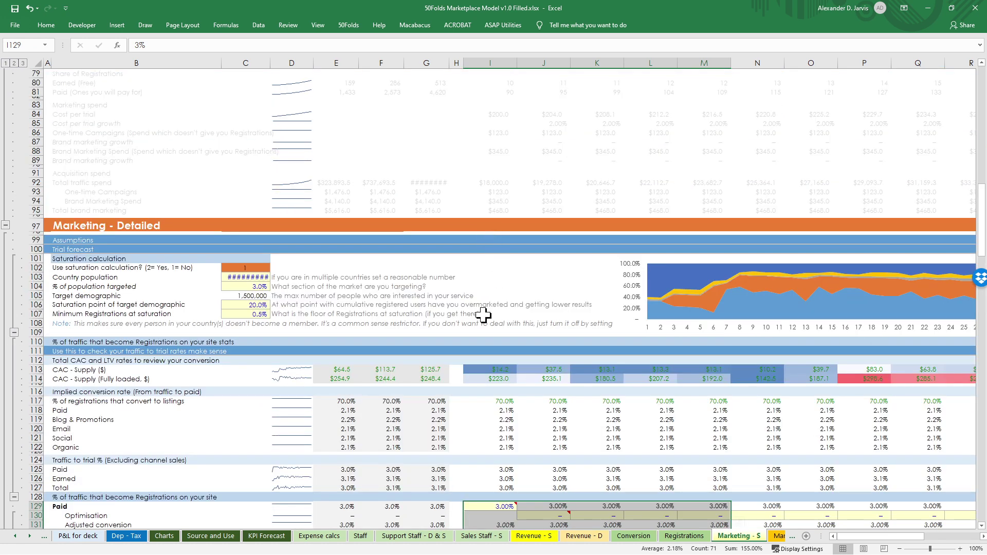
{"action": "left_click", "coordinate": [432, 351]}
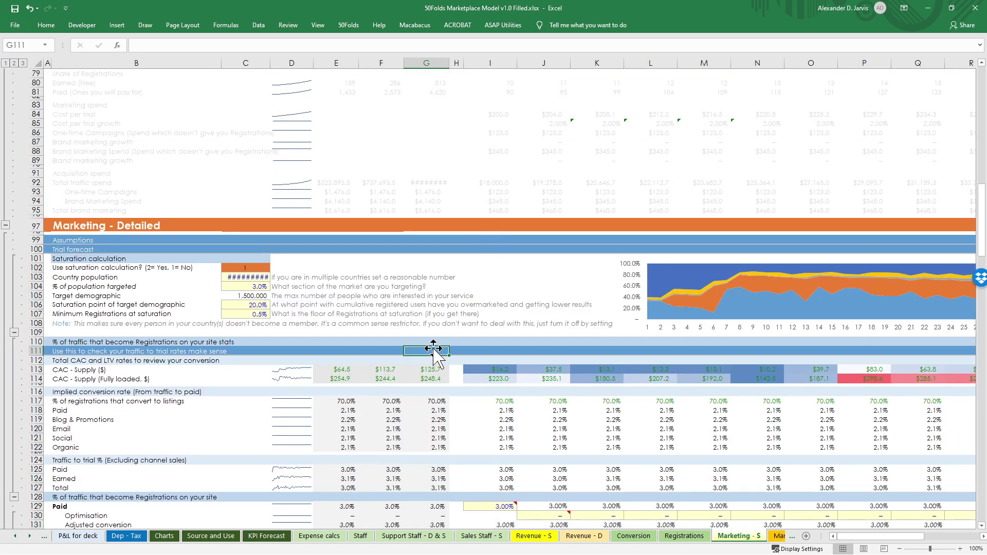
{"action": "scroll", "coordinate": [434, 349], "scroll_direction": "up", "scroll_amount": 6}
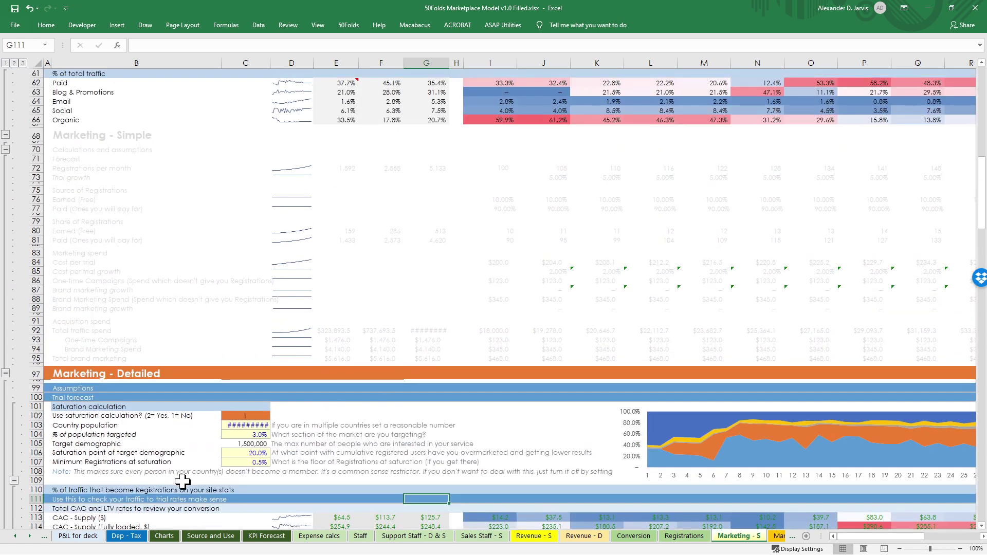
- On the Control sheet, set Marketing - Supply to 1. Basic
{"action": "scroll", "coordinate": [28, 537], "scroll_direction": "up", "scroll_amount": 10}
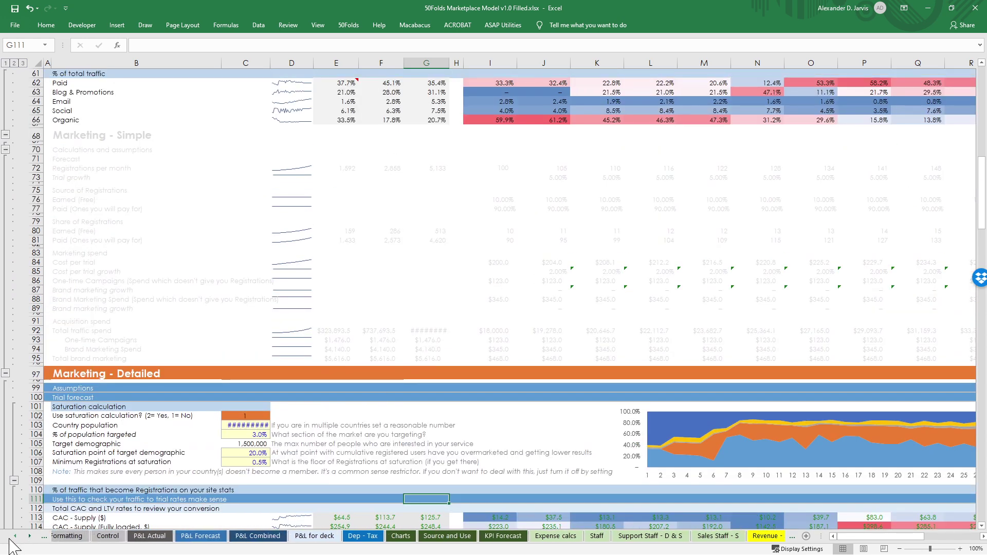
{"action": "left_click", "coordinate": [192, 536]}
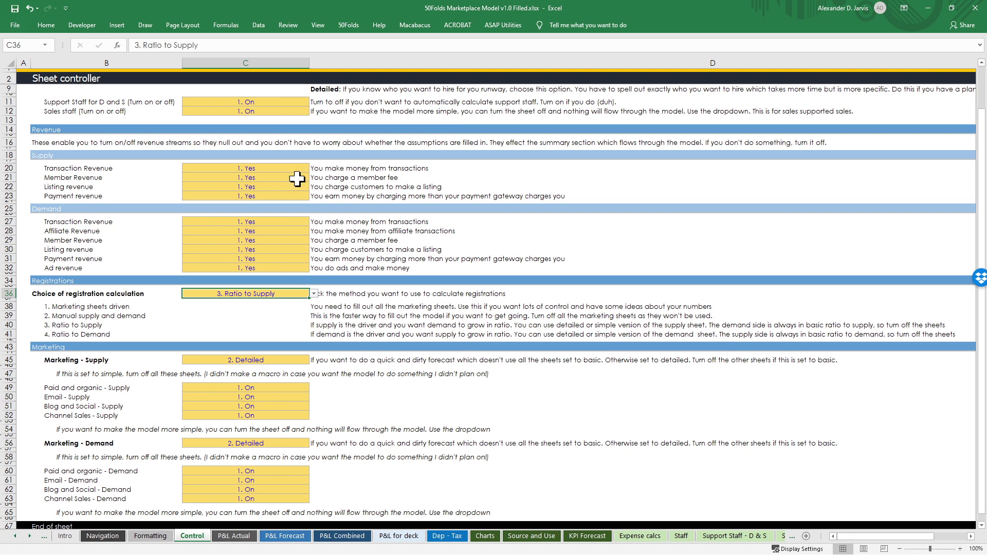
{"action": "left_click", "coordinate": [249, 361]}
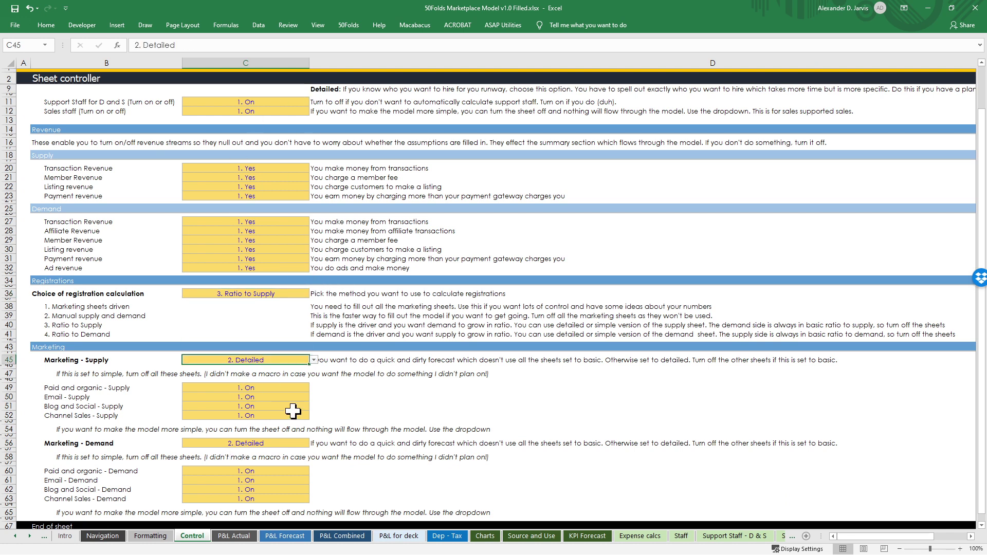
{"action": "key", "text": "alt+Down"}
{"action": "key", "text": "Up"}
{"action": "key", "text": "Return"}
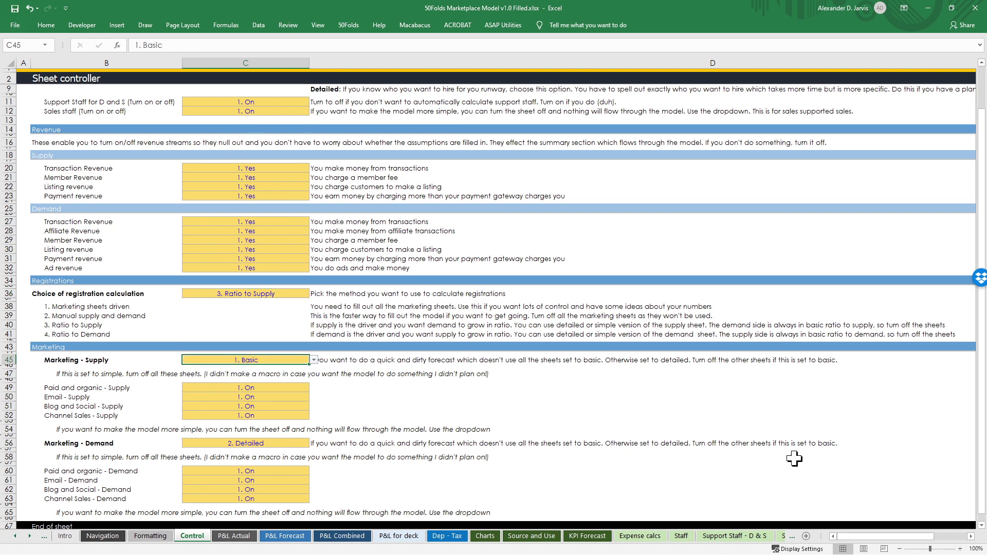
- Return to the Marketing - S sheet and look over the registrations tables in the Marketing - Detailed section
{"action": "left_click", "coordinate": [785, 536]}
{"action": "left_click", "coordinate": [785, 536]}
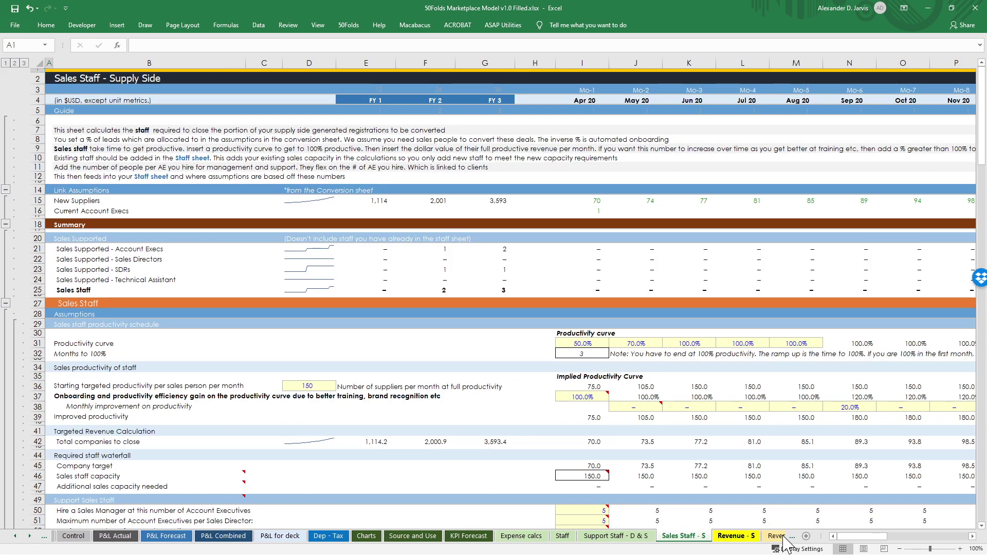
{"action": "left_click", "coordinate": [784, 536]}
{"action": "left_click", "coordinate": [783, 536]}
{"action": "left_click", "coordinate": [781, 536]}
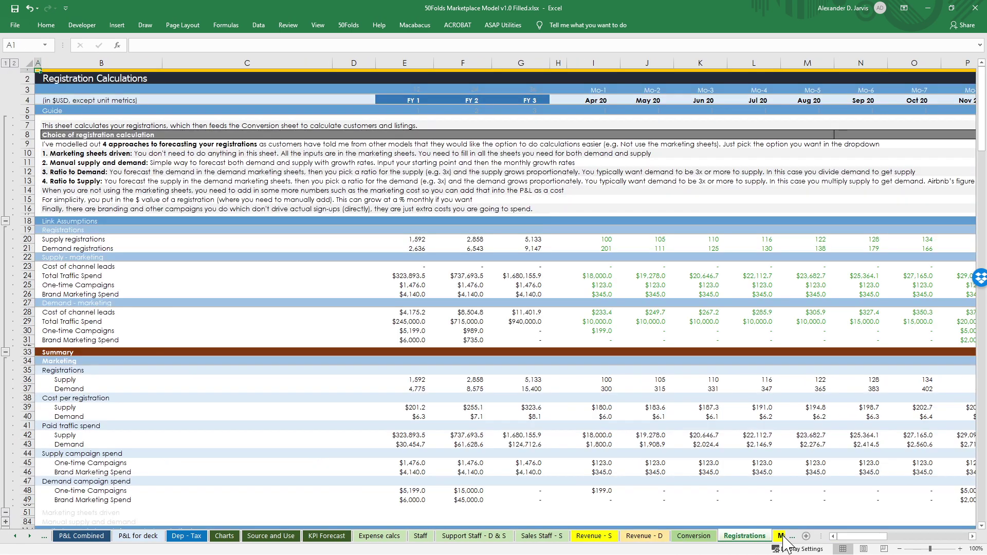
{"action": "left_click", "coordinate": [781, 536]}
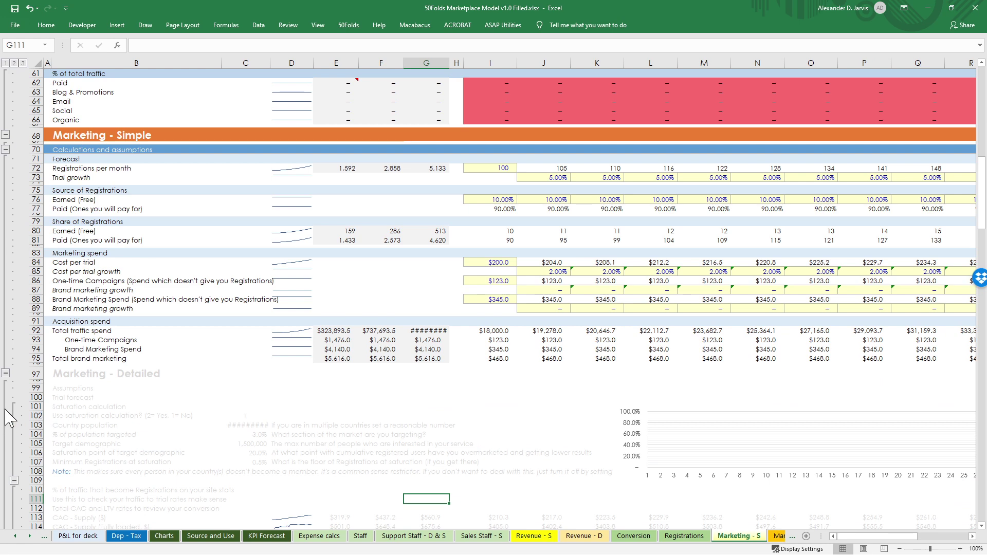
{"action": "left_click", "coordinate": [513, 307]}
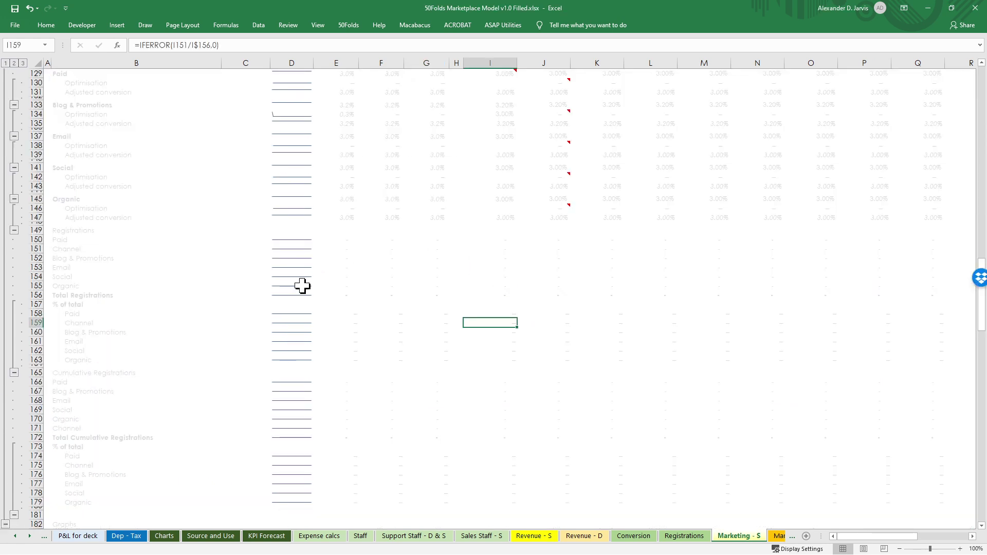
{"action": "left_click", "coordinate": [337, 283]}
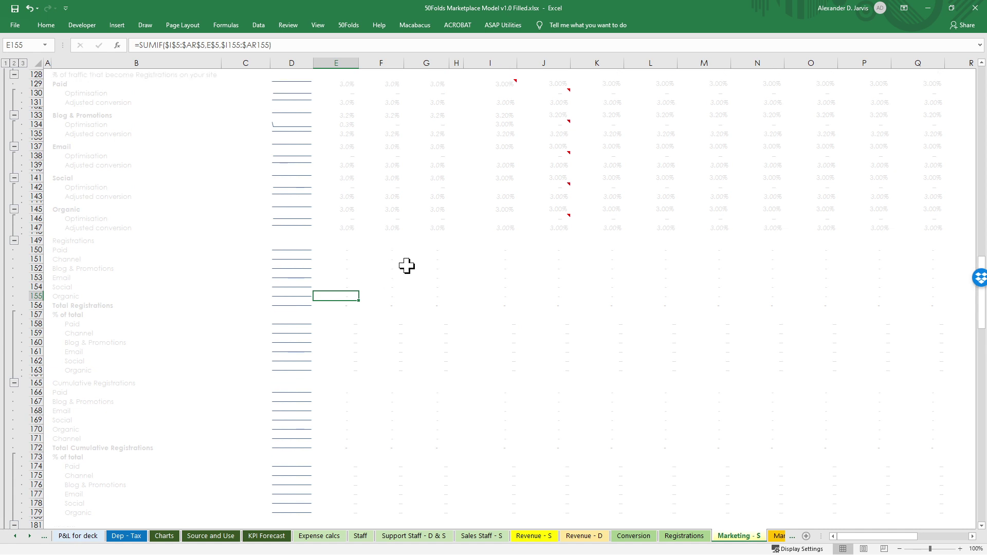
- Examine the Marketing - Simple section, including the brand marketing spend assumptions and the acquisition spend rows
{"action": "scroll", "coordinate": [406, 266], "scroll_direction": "up", "scroll_amount": 20}
{"action": "left_click", "coordinate": [451, 249]}
{"action": "scroll", "coordinate": [451, 248], "scroll_direction": "down", "scroll_amount": 6}
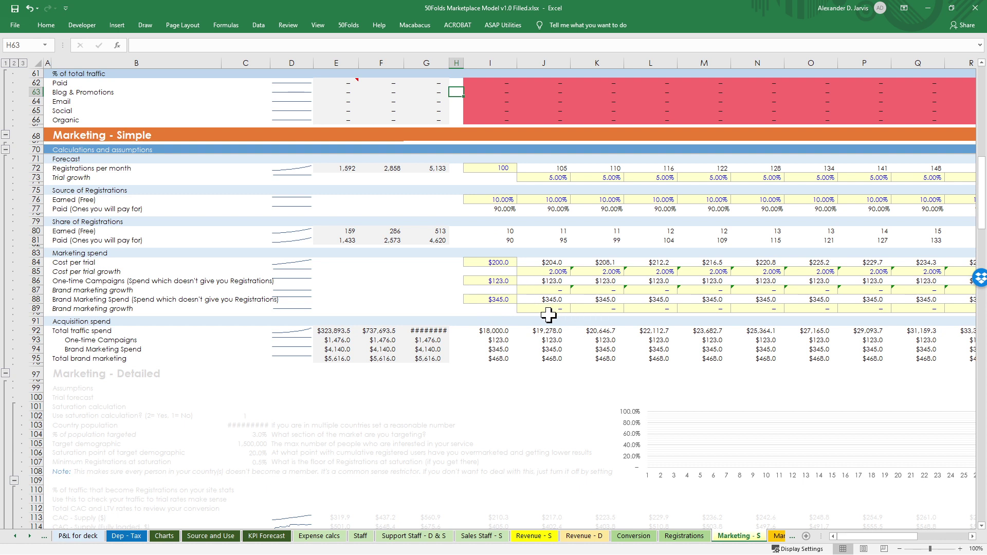
{"action": "left_click", "coordinate": [555, 301]}
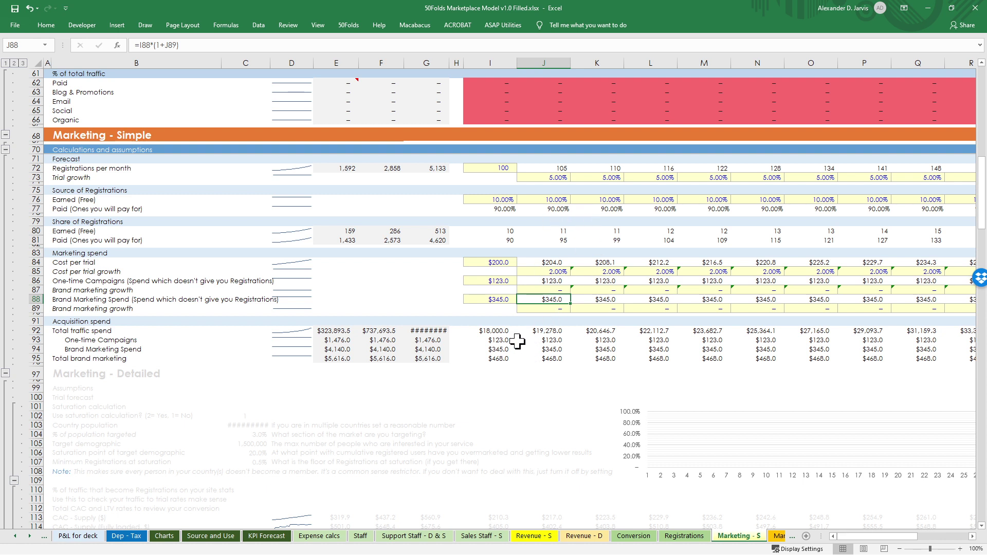
{"action": "left_click", "coordinate": [657, 351]}
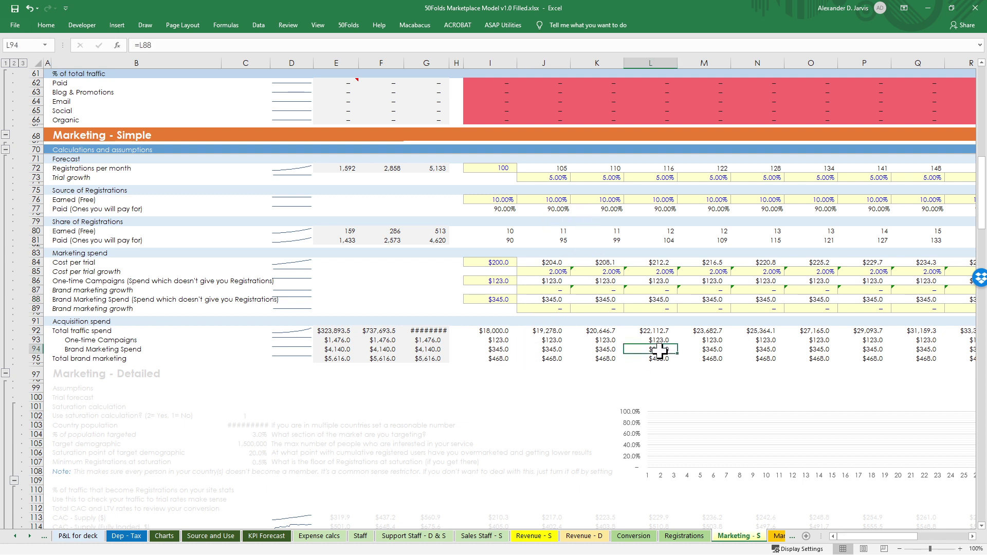
- Open the Paid & organic - S sheet, expand all its grouped rows and examine the paid marketing budget by channel
{"action": "key", "text": "ctrl+Page_Down"}
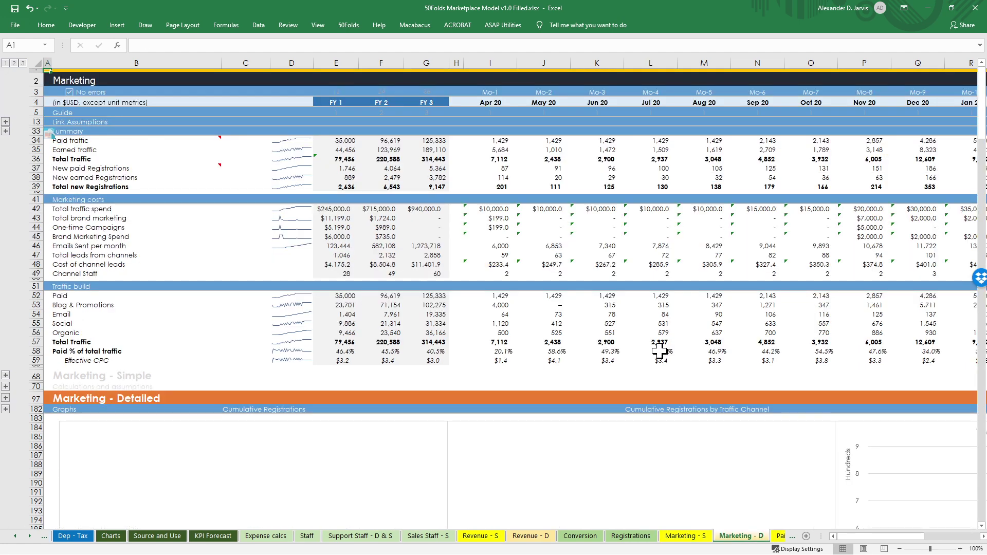
{"action": "key", "text": "ctrl+Page_Down"}
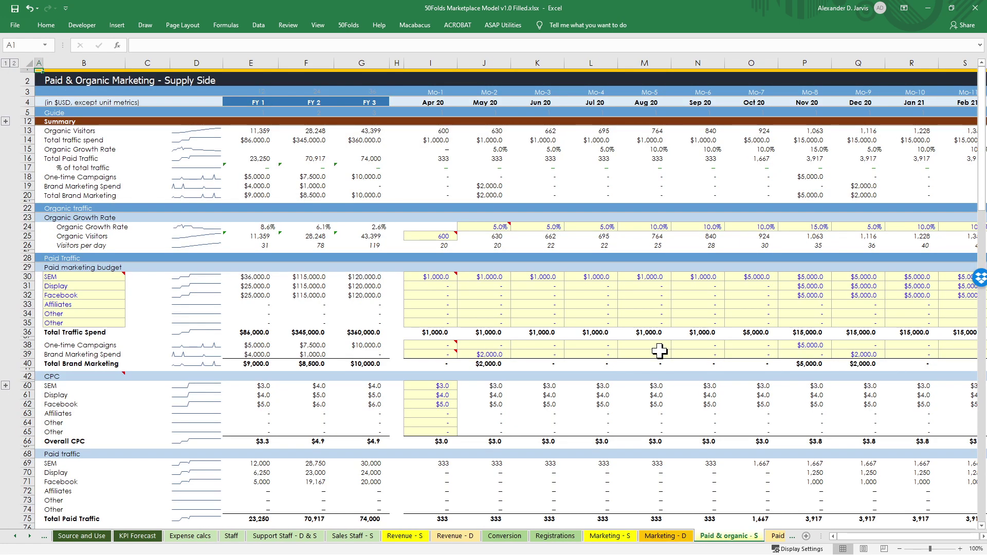
{"action": "left_click", "coordinate": [13, 63]}
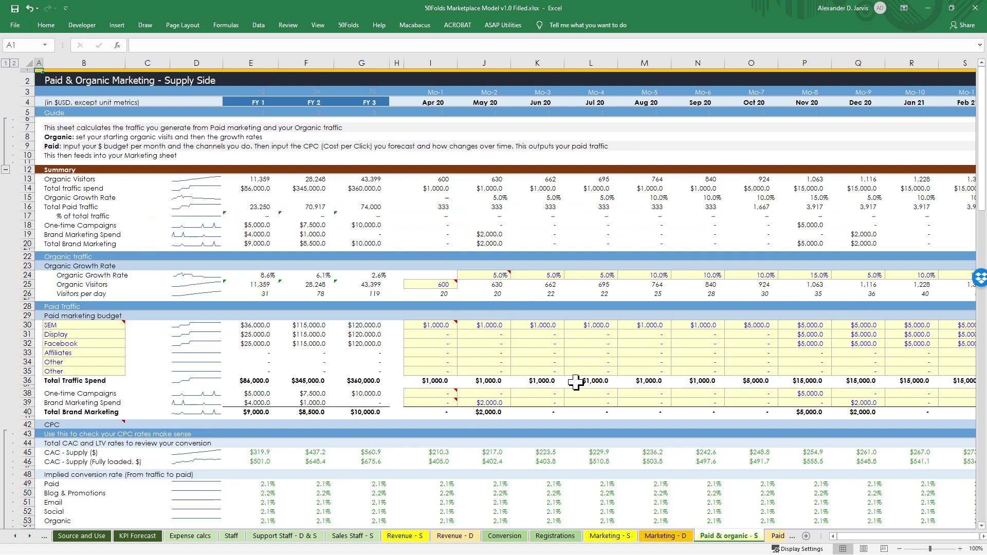
{"action": "left_click_drag", "start_coordinate": [434, 325], "coordinate": [915, 371]}
{"action": "left_click", "coordinate": [896, 346]}
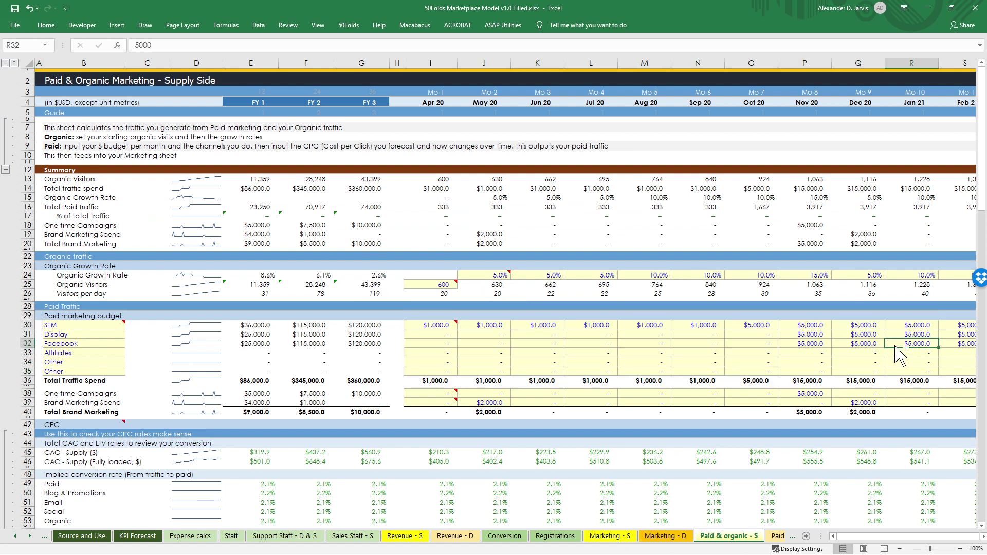
{"action": "key", "text": "ctrl+Right"}
{"action": "key", "text": "ctrl+Left"}
{"action": "key", "text": "ctrl+Left"}
{"action": "key", "text": "ctrl+Left"}
{"action": "key", "text": "ctrl+Left"}
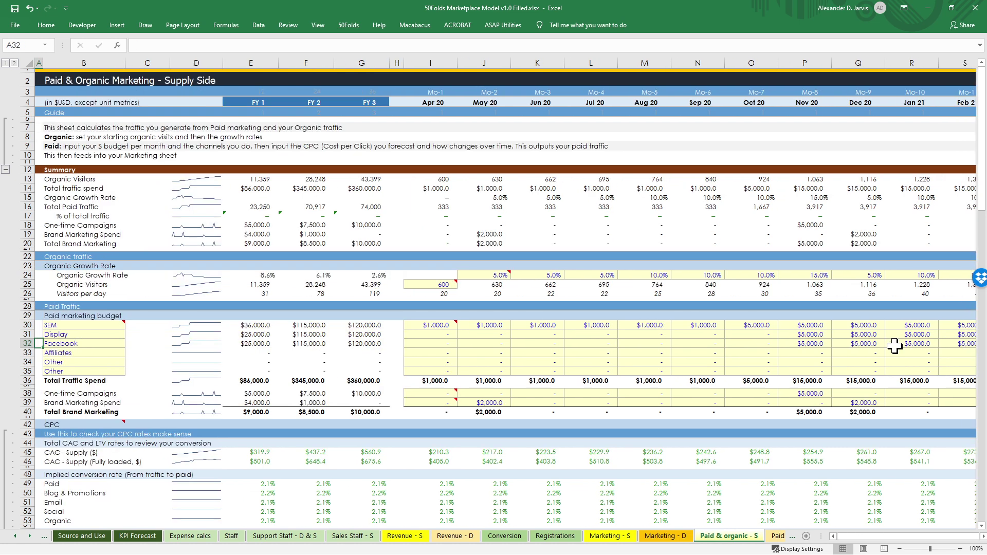
- Look at the One-time Campaigns and Brand Marketing Spend rows and the Total Brand Marketing formula for April 20
{"action": "key", "text": "Down"}
{"action": "key", "text": "Down"}
{"action": "key", "text": "Down"}
{"action": "key", "text": "Down"}
{"action": "key", "text": "Down"}
{"action": "key", "text": "Down"}
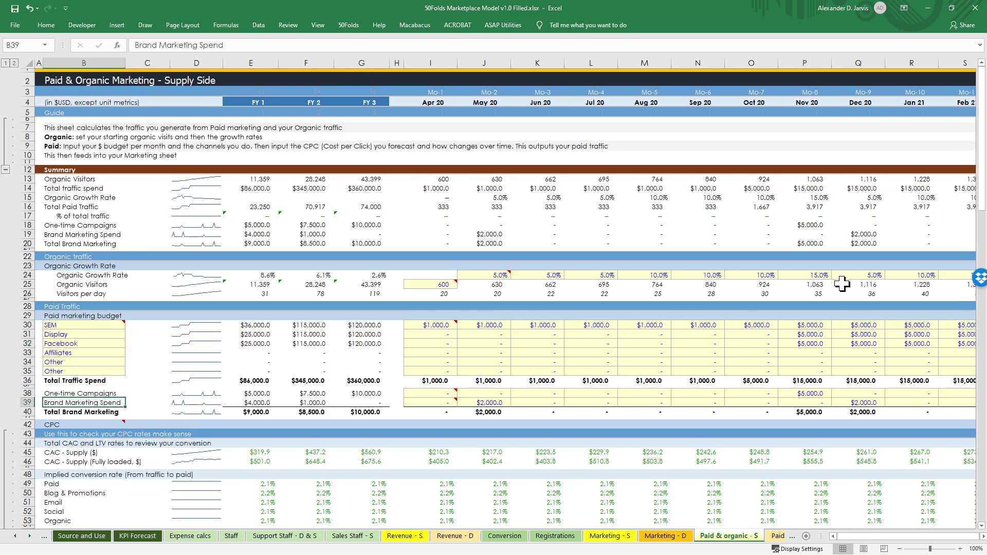
{"action": "left_click", "coordinate": [448, 413]}
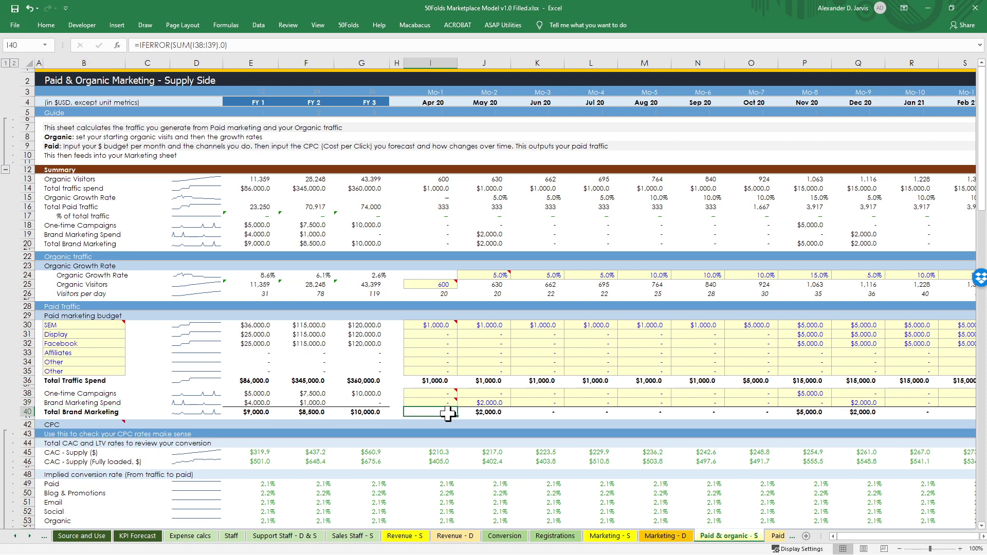
- Enter 7% in cell I44, the April 20 cell of the Total CAC and LTV rates row in the CPC section
{"action": "scroll", "coordinate": [448, 411], "scroll_direction": "down", "scroll_amount": 8}
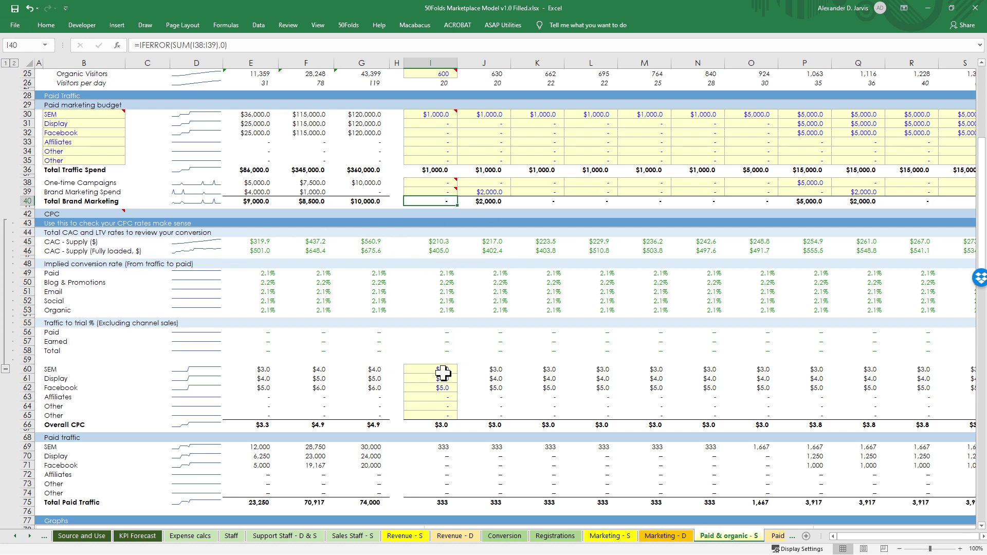
{"action": "scroll", "coordinate": [459, 336], "scroll_direction": "down", "scroll_amount": 8}
{"action": "scroll", "coordinate": [459, 334], "scroll_direction": "down", "scroll_amount": 4}
{"action": "scroll", "coordinate": [459, 331], "scroll_direction": "up", "scroll_amount": 13}
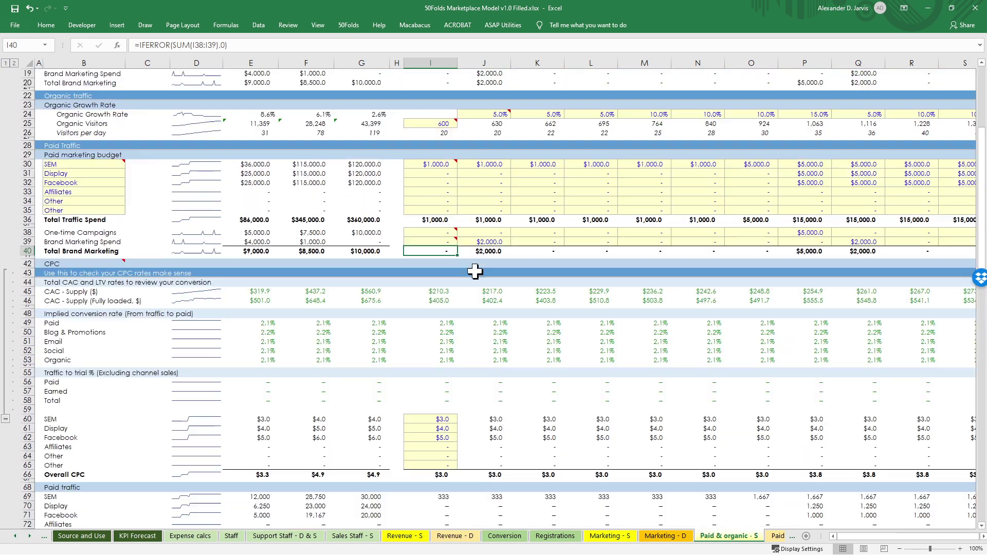
{"action": "left_click", "coordinate": [479, 282]}
{"action": "key", "text": "Left"}
{"action": "type", "text": "7"}
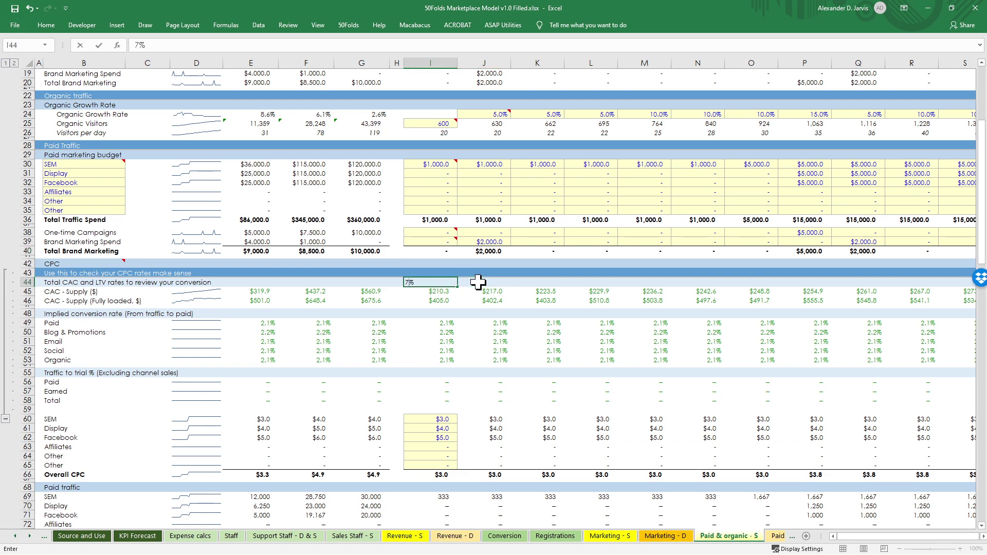
- Open the Email - S sheet, expand all its grouped rows and look through the newsletter build, rate assumptions and email list additions
{"action": "key", "text": "ctrl+Page_Down"}
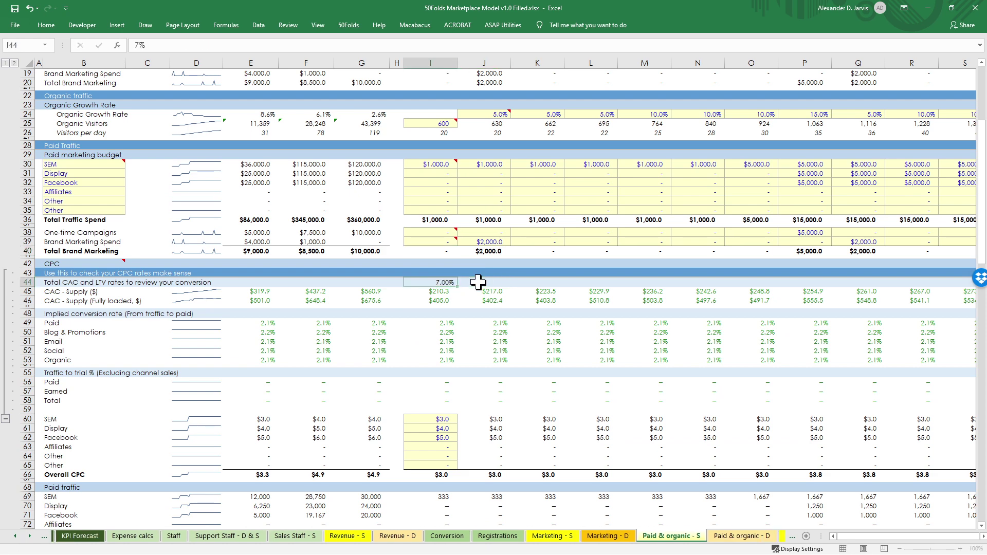
{"action": "key", "text": "ctrl+Page_Down"}
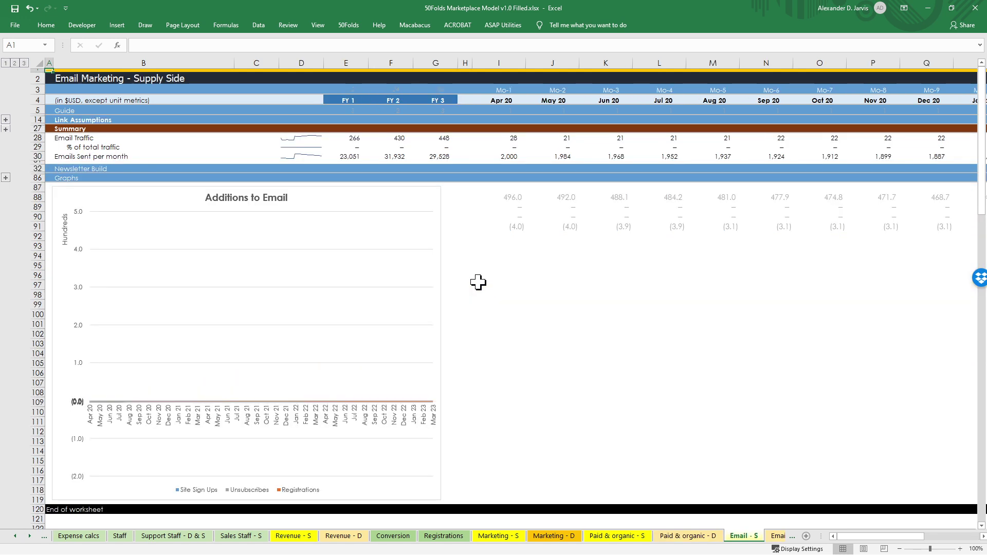
{"action": "left_click", "coordinate": [24, 63]}
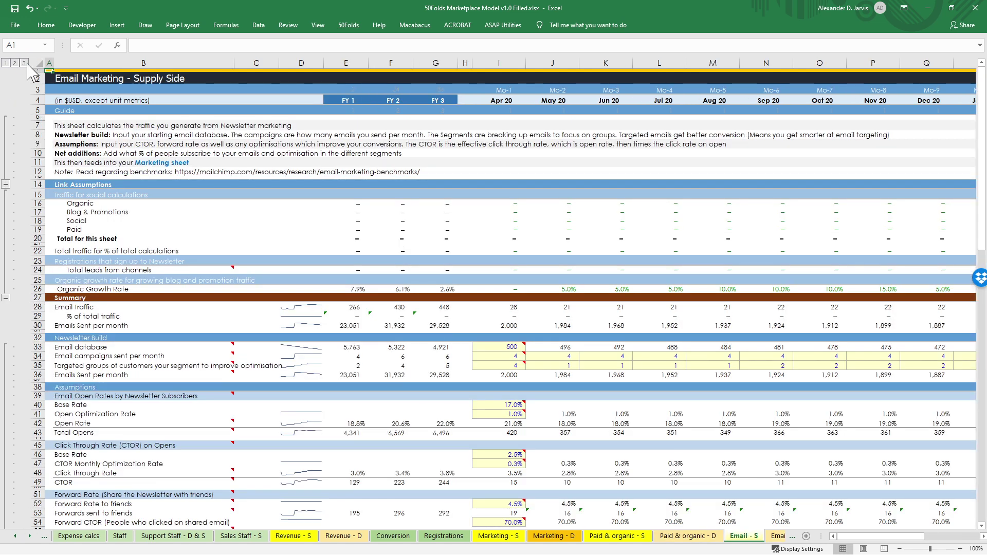
{"action": "left_click", "coordinate": [538, 325]}
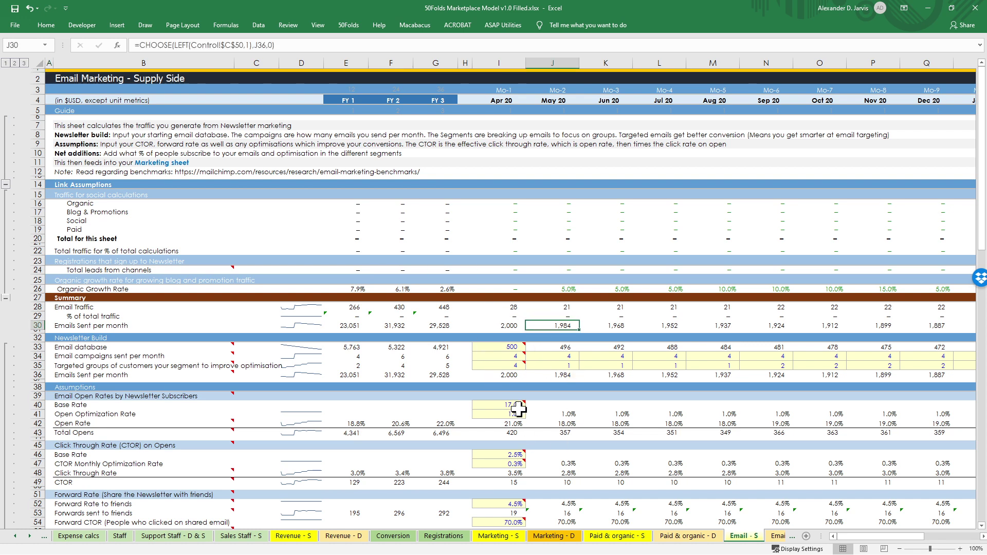
{"action": "scroll", "coordinate": [516, 422], "scroll_direction": "down", "scroll_amount": 12}
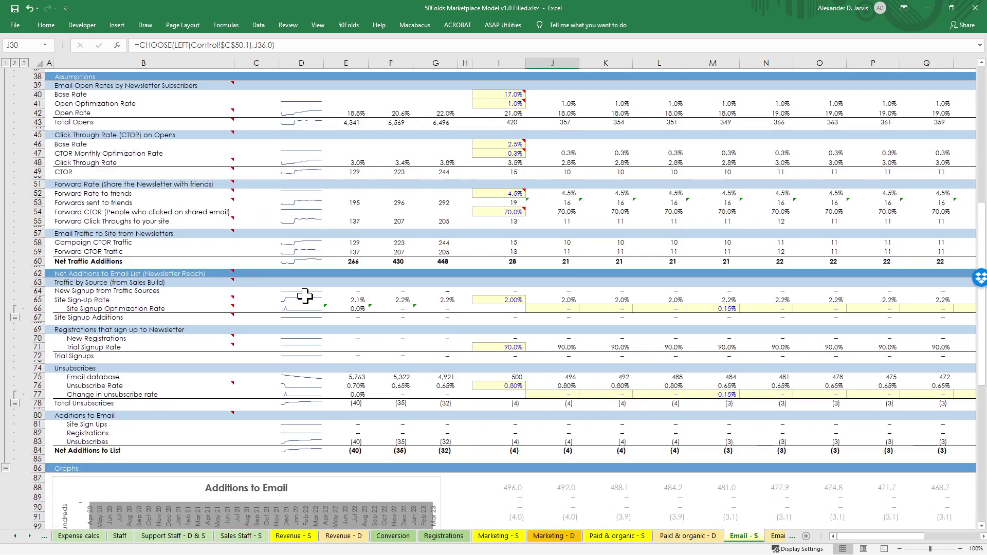
{"action": "left_click", "coordinate": [638, 338]}
- Open the Blog & Social - S sheet and expand all its grouped rows
{"action": "key", "text": "ctrl+Page_Down"}
{"action": "key", "text": "ctrl+Page_Down"}
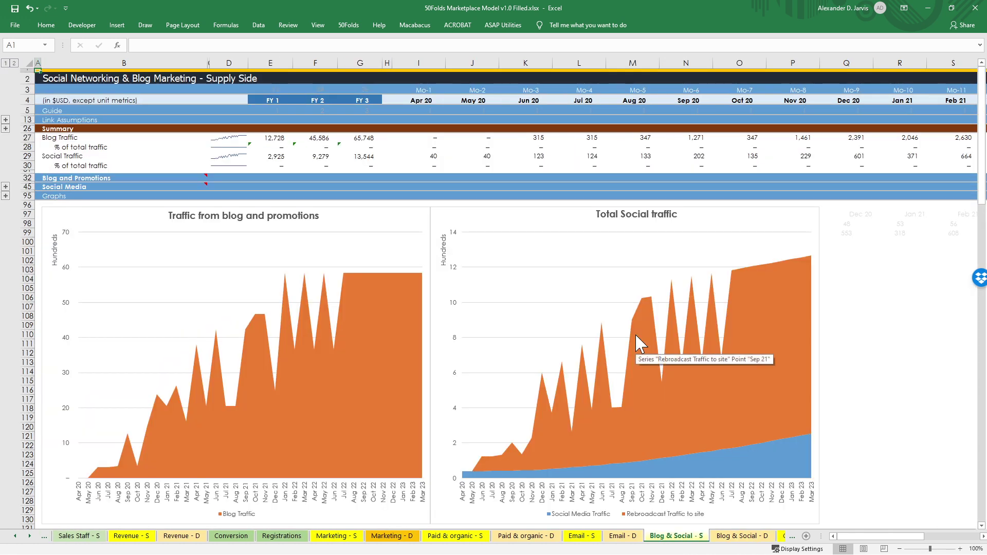
{"action": "left_click", "coordinate": [15, 63]}
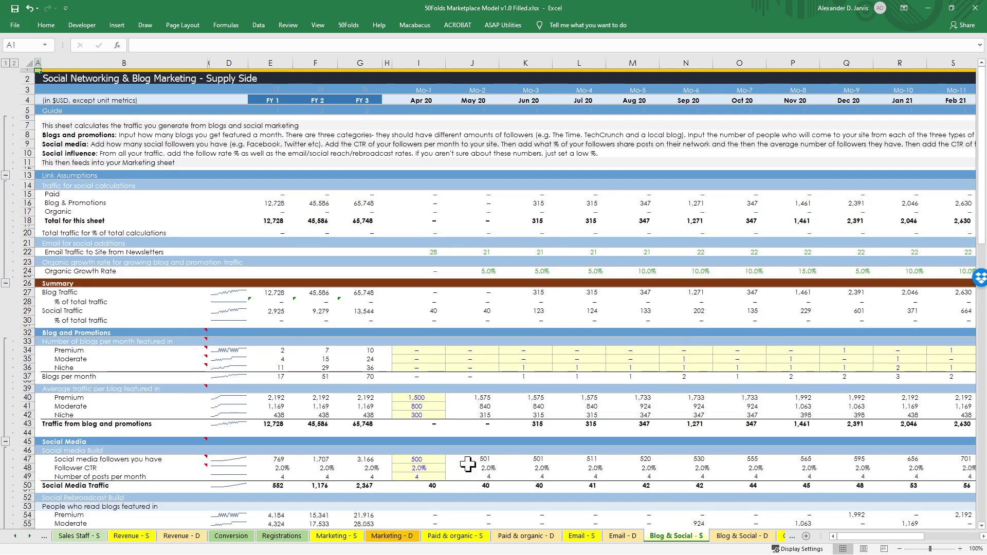
- Try setting the April 20 number of Premium blogs featured in to 1, and reverse the entry
{"action": "left_click", "coordinate": [435, 361]}
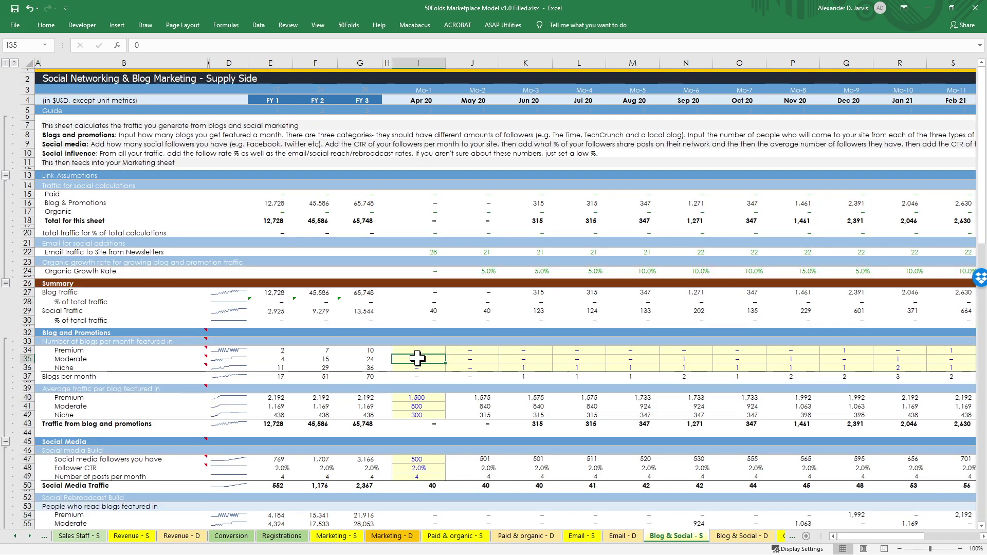
{"action": "key", "text": "Up"}
{"action": "type", "text": "1"}
{"action": "key", "text": "Return"}
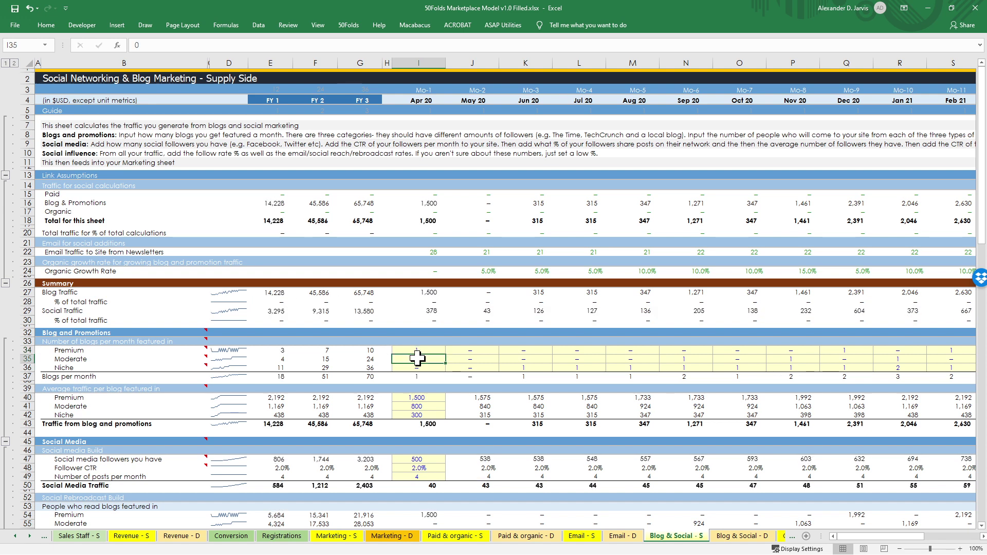
{"action": "key", "text": "Up"}
{"action": "key", "text": "Delete"}
- Examine the blogs per month, average traffic per blog and traffic from blog and promotions rows
{"action": "key", "text": "Down"}
{"action": "key", "text": "Down"}
{"action": "key", "text": "Down"}
{"action": "key", "text": "Down"}
{"action": "key", "text": "Down"}
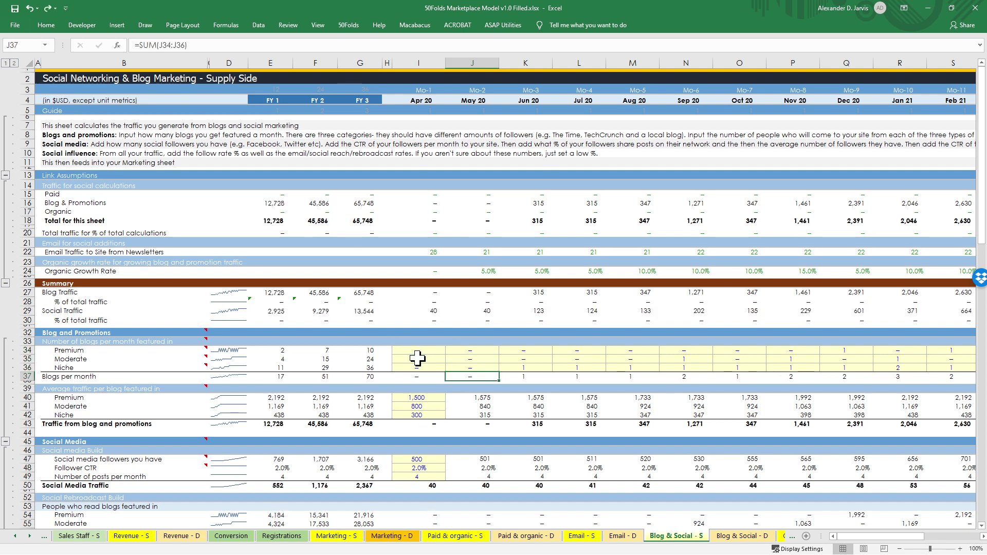
{"action": "key", "text": "Down"}
{"action": "key", "text": "Down"}
{"action": "key", "text": "Down"}
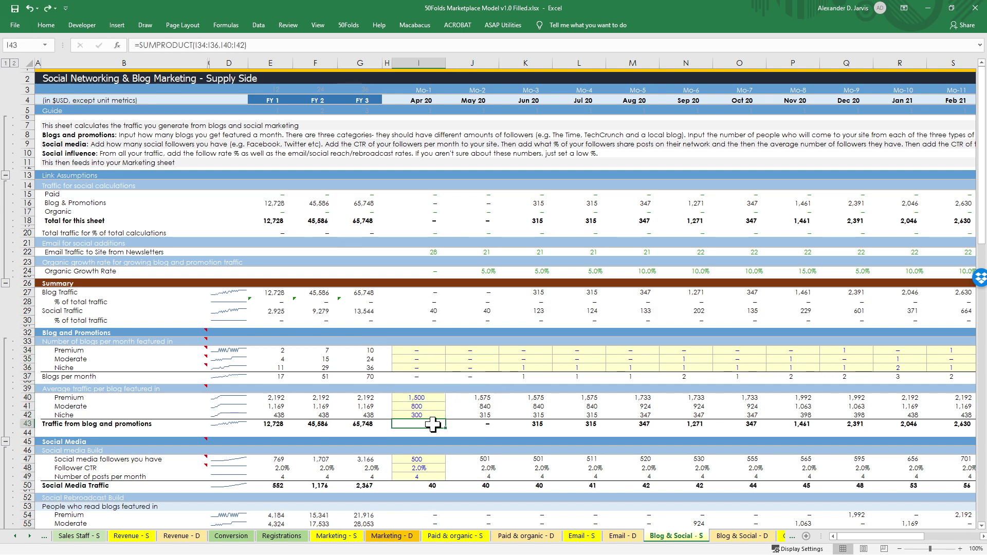
- Review the social media section, from share rates and follower numbers to Total Additions to Social Users, and return to the sheet's start
{"action": "scroll", "coordinate": [420, 414], "scroll_direction": "down", "scroll_amount": 1}
{"action": "scroll", "coordinate": [421, 410], "scroll_direction": "down", "scroll_amount": 6}
{"action": "left_click_drag", "start_coordinate": [419, 406], "coordinate": [428, 480]}
{"action": "scroll", "coordinate": [482, 465], "scroll_direction": "down", "scroll_amount": 8}
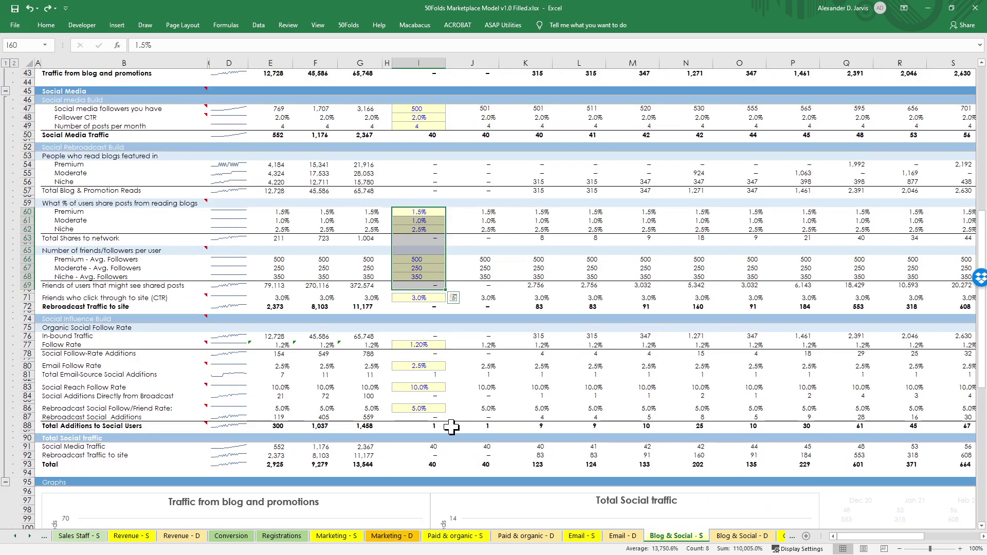
{"action": "left_click", "coordinate": [451, 427]}
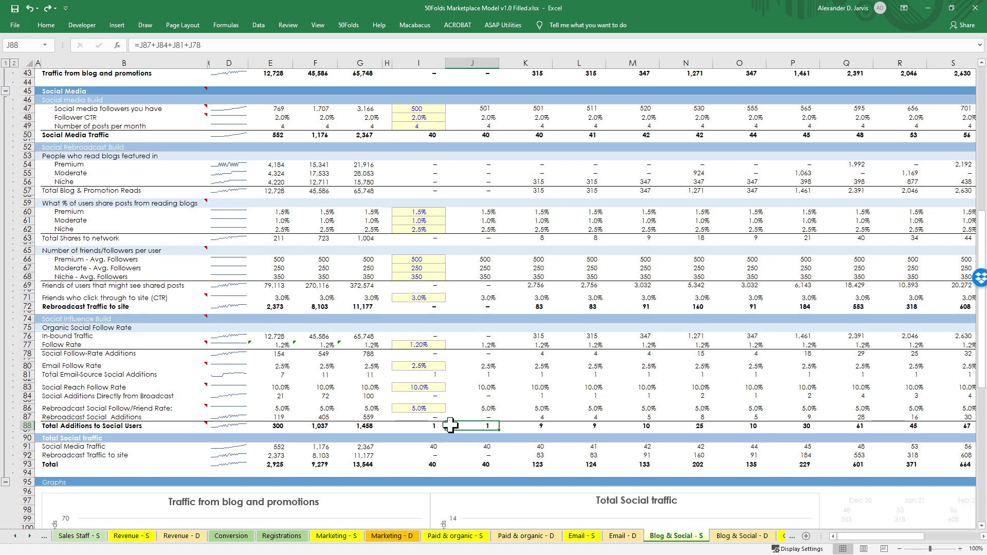
{"action": "key", "text": "ctrl+Home"}
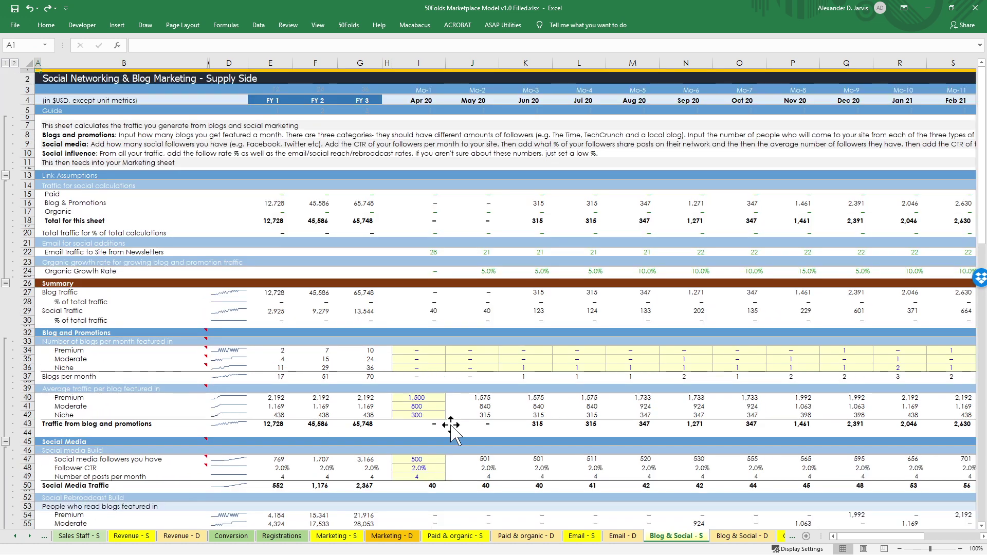
- Open the Channel Sales - S sheet, expand all its grouped rows and look from the summary down to the CPA / CPL assumptions
{"action": "key", "text": "ctrl+Page_Down"}
{"action": "key", "text": "ctrl+Page_Down"}
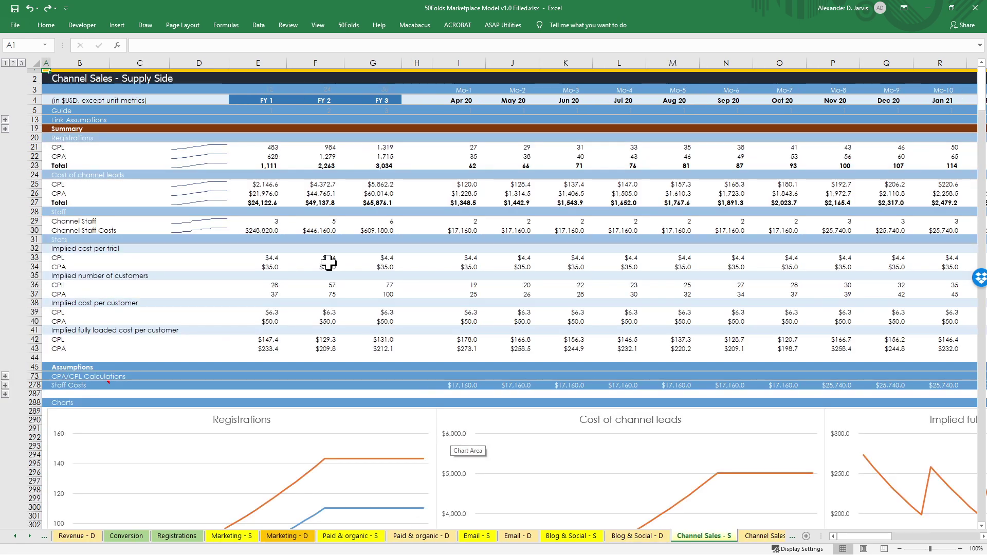
{"action": "left_click", "coordinate": [22, 63]}
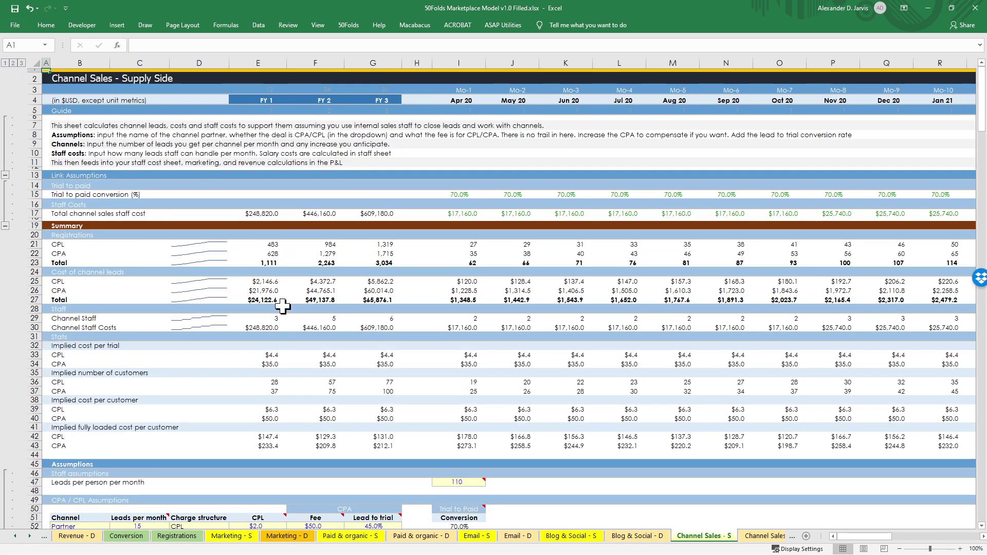
{"action": "left_click", "coordinate": [266, 300]}
{"action": "scroll", "coordinate": [266, 302], "scroll_direction": "down", "scroll_amount": 9}
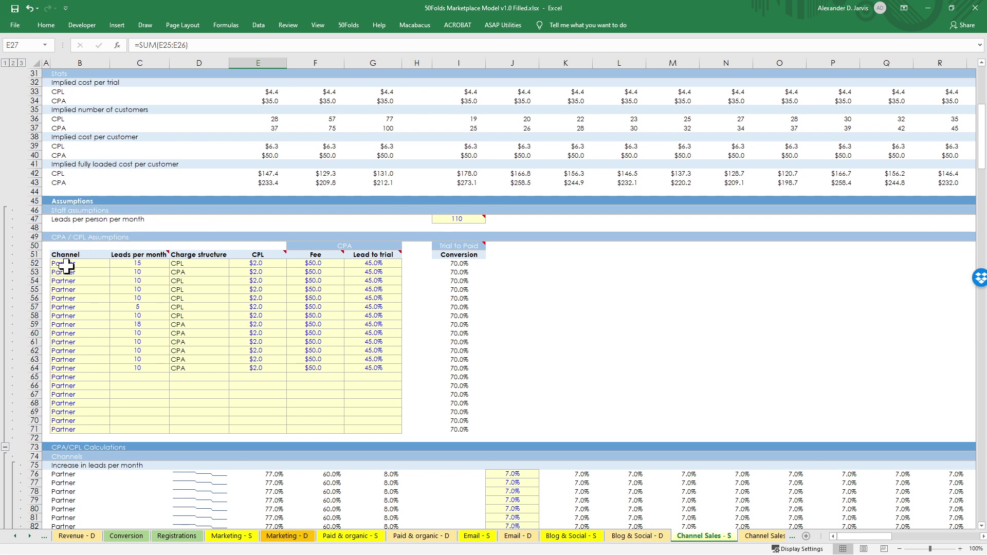
- Examine the partner channels, leads per month, monthly lead increase and charge structure choices behind the CPA / CPL assumptions
{"action": "left_click_drag", "start_coordinate": [66, 266], "coordinate": [77, 412]}
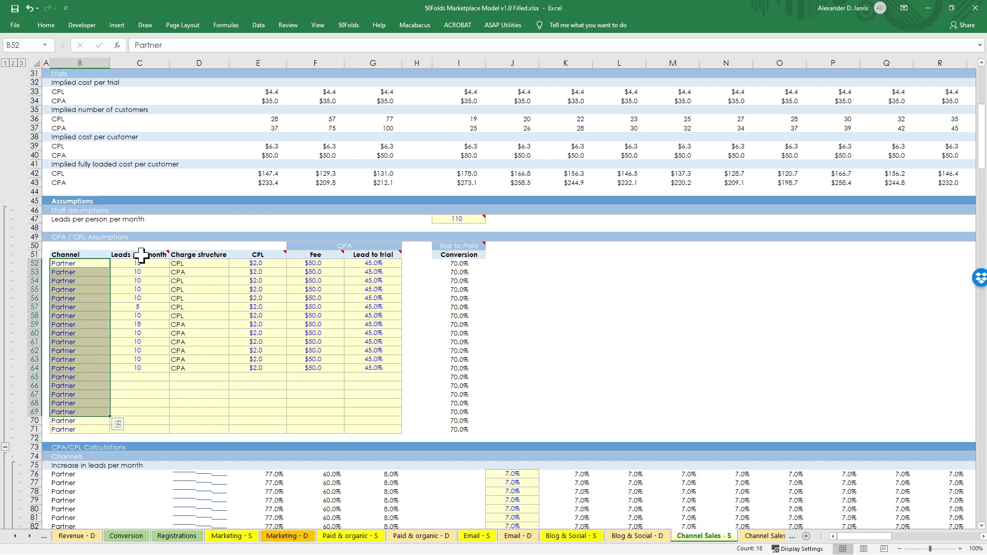
{"action": "left_click_drag", "start_coordinate": [138, 263], "coordinate": [137, 359]}
{"action": "left_click_drag", "start_coordinate": [495, 473], "coordinate": [494, 509]}
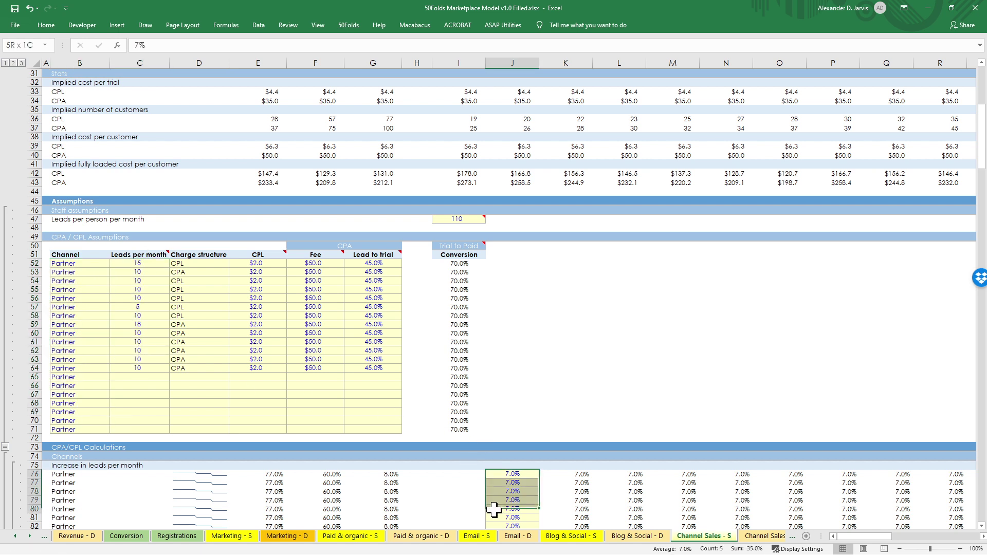
{"action": "left_click", "coordinate": [256, 298]}
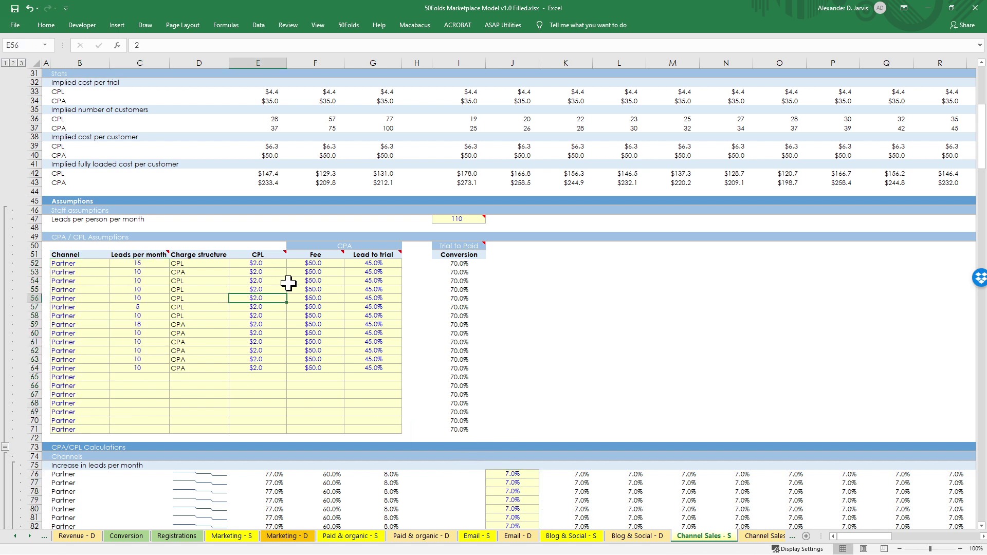
{"action": "left_click", "coordinate": [210, 266]}
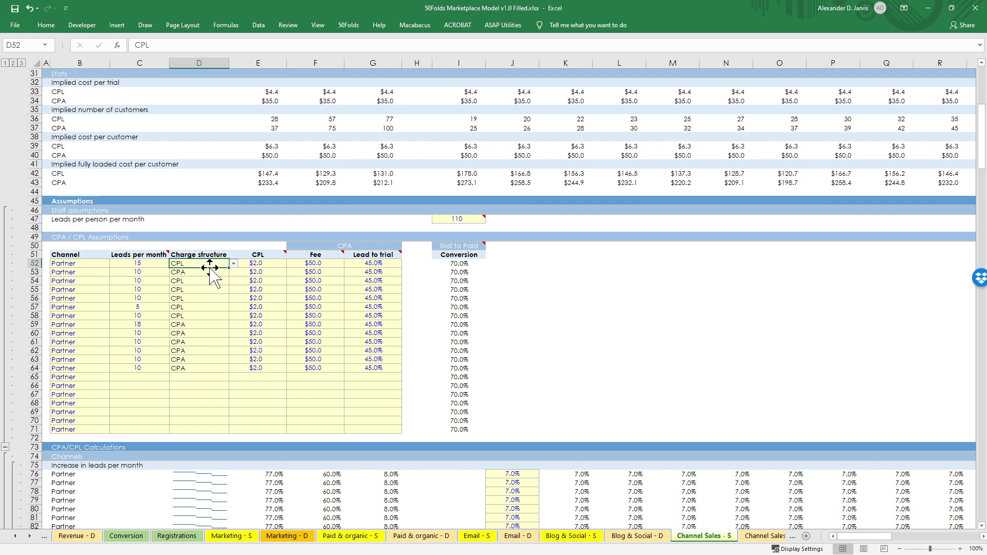
{"action": "key", "text": "alt+Down"}
{"action": "left_click", "coordinate": [210, 268]}
- Examine the CPL, CPA fee and lead to trial assumptions, along with the implied cost per customer figures
{"action": "left_click_drag", "start_coordinate": [259, 272], "coordinate": [267, 342]}
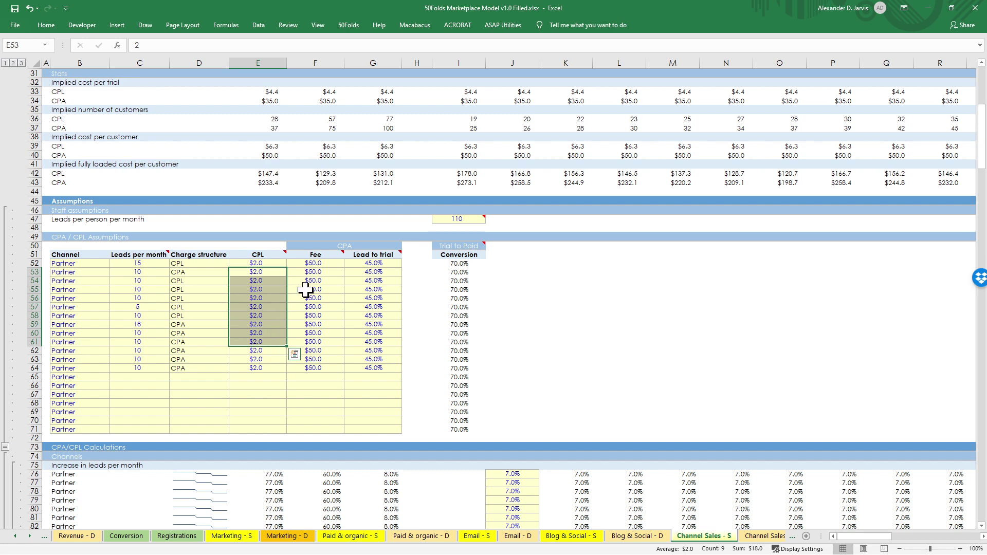
{"action": "left_click_drag", "start_coordinate": [322, 281], "coordinate": [375, 342]}
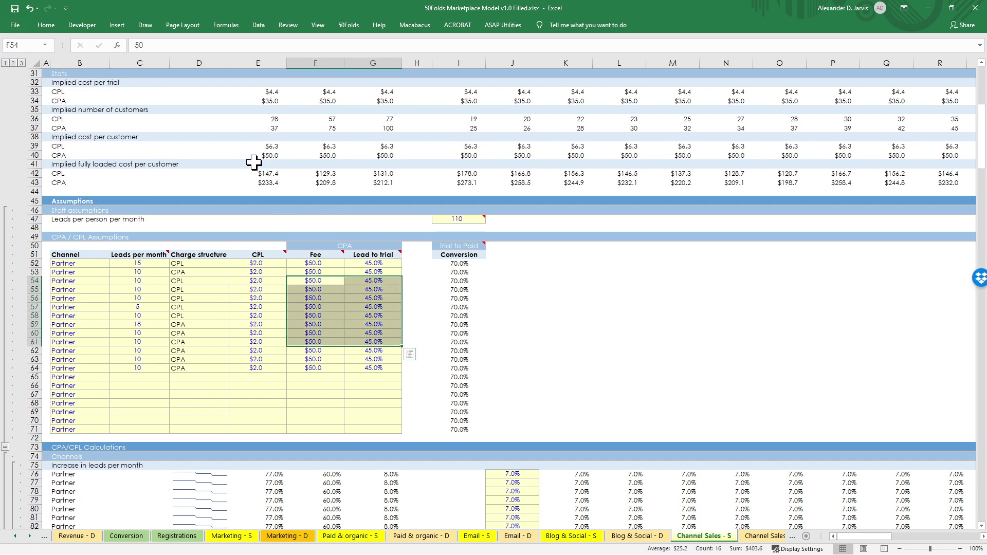
{"action": "left_click_drag", "start_coordinate": [254, 147], "coordinate": [370, 182]}
{"action": "left_click", "coordinate": [498, 324]}
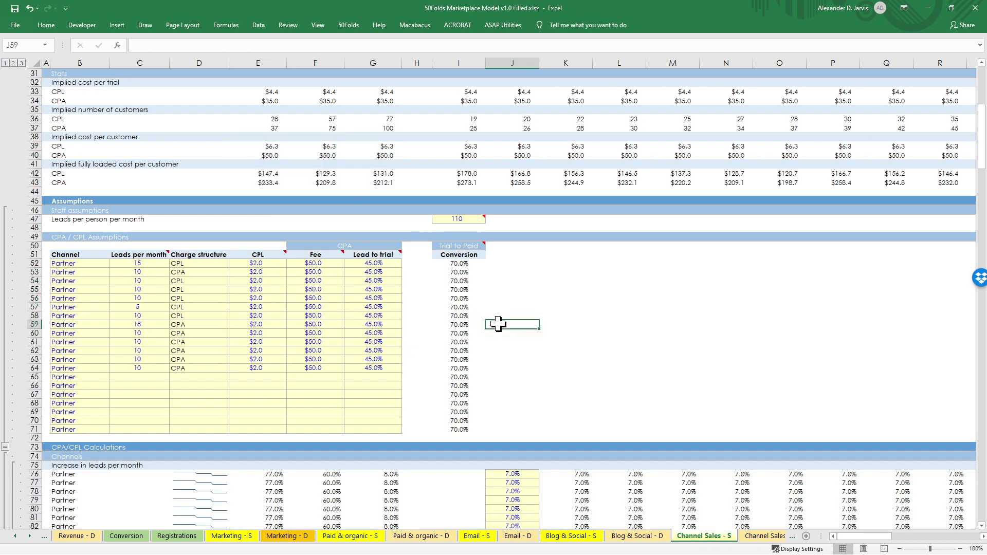
- Review the CPA/CPL calculations from the increase in leads per month down to the CPA registrations, and open the Channel Sales - D sheet
{"action": "scroll", "coordinate": [498, 323], "scroll_direction": "down", "scroll_amount": 10}
{"action": "left_click_drag", "start_coordinate": [516, 207], "coordinate": [520, 372]}
{"action": "scroll", "coordinate": [521, 356], "scroll_direction": "down", "scroll_amount": 8}
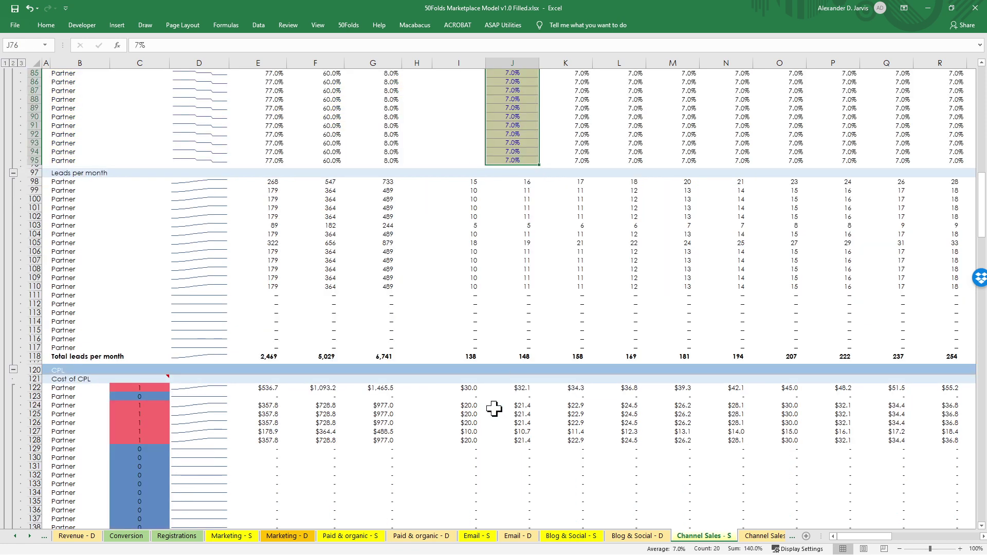
{"action": "scroll", "coordinate": [494, 409], "scroll_direction": "down", "scroll_amount": 10}
{"action": "scroll", "coordinate": [490, 383], "scroll_direction": "down", "scroll_amount": 16}
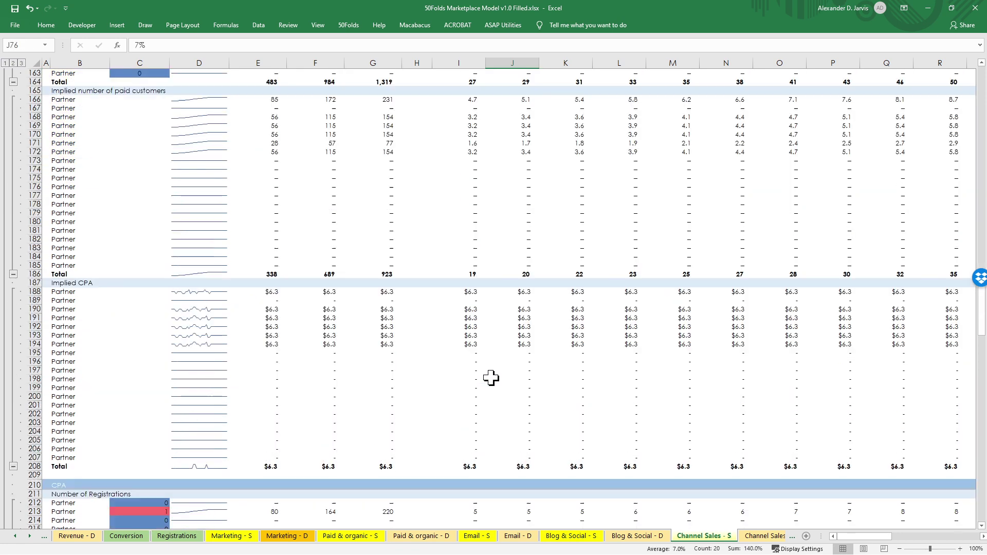
{"action": "left_click", "coordinate": [492, 363]}
{"action": "key", "text": "ctrl+Page_Down"}
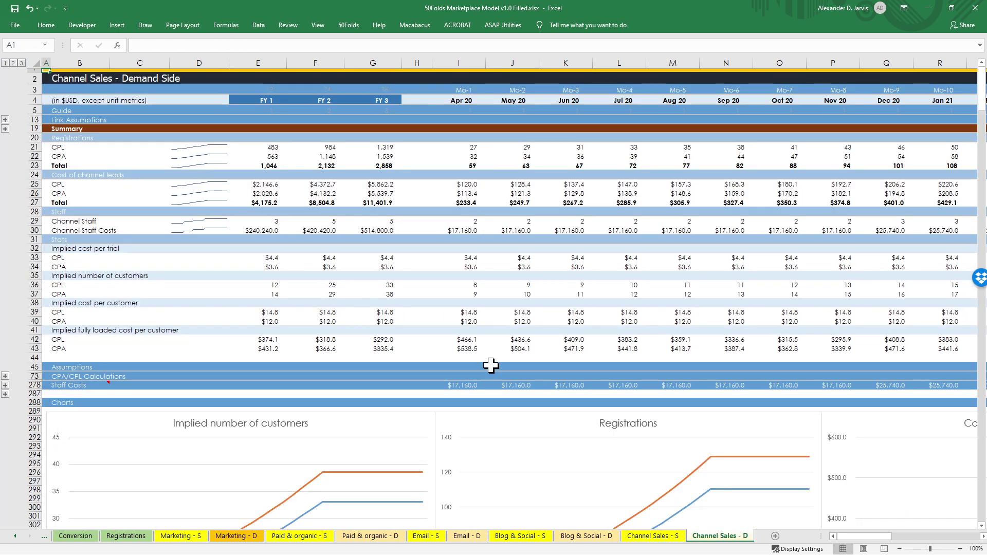